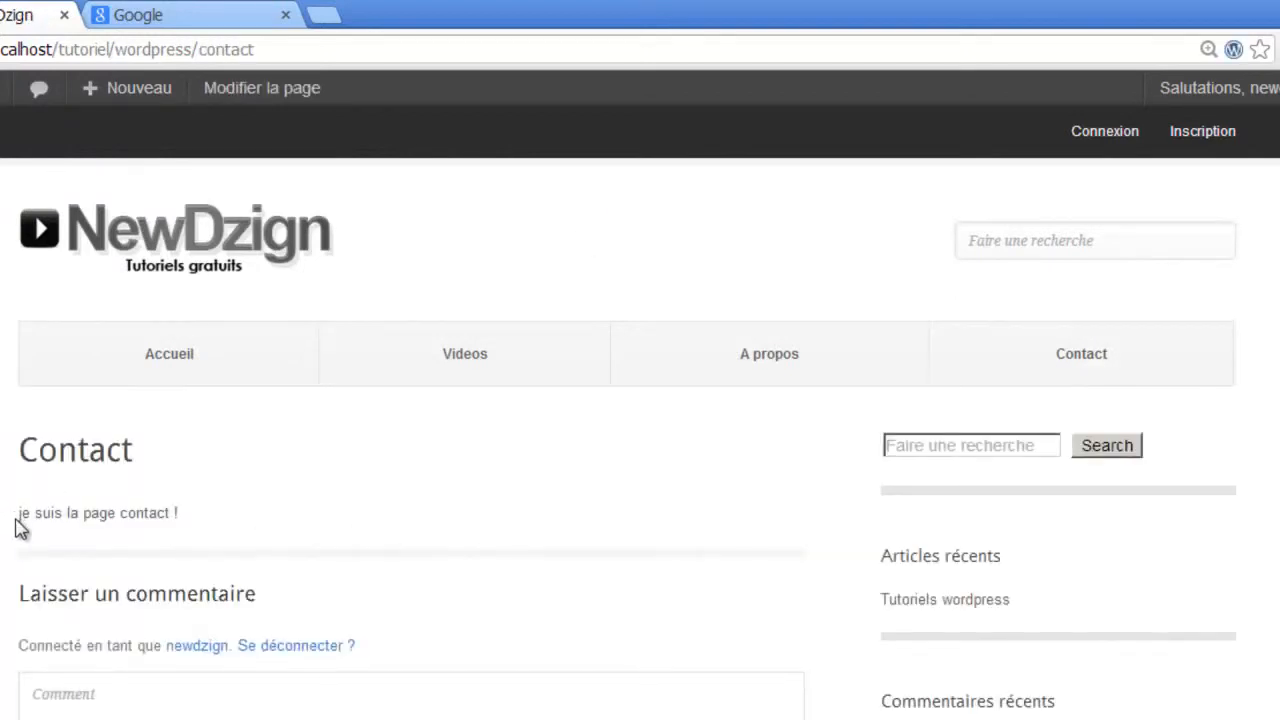
- Select the Contact page's sentence 'je suis la page contact !', then deselect it
left_click_drag(17, 516, 197, 520)
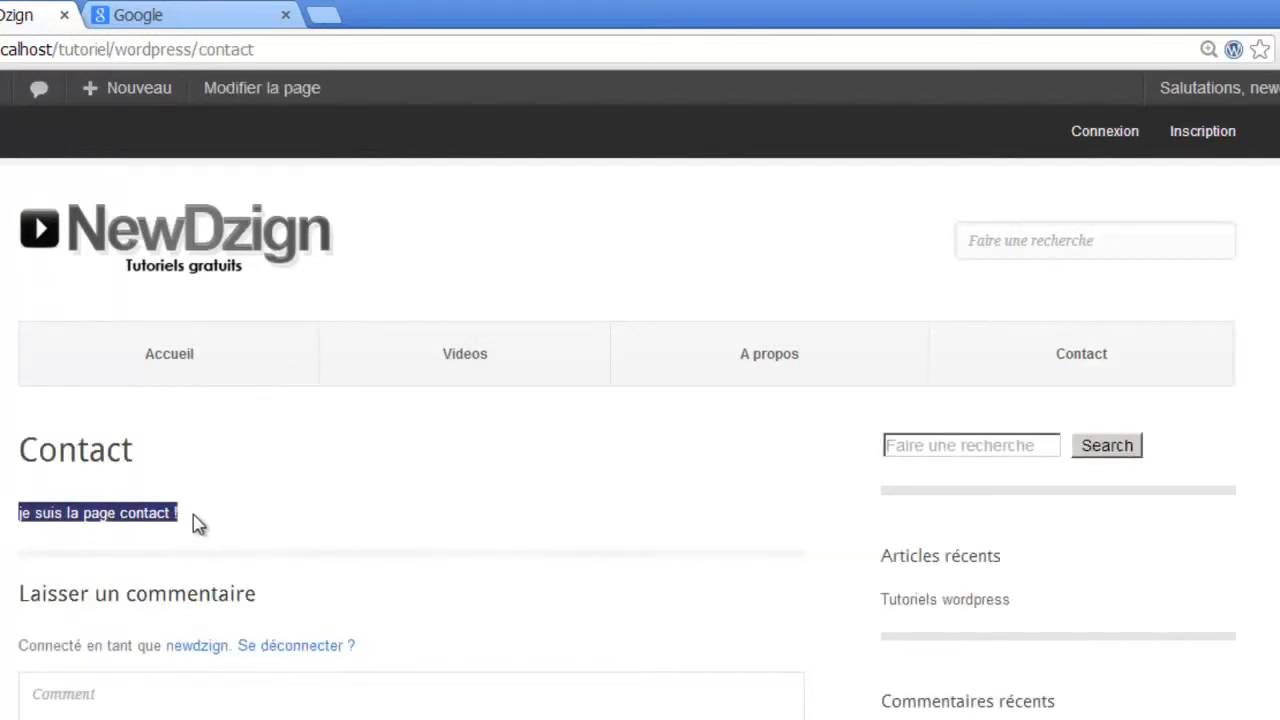
left_click(17, 518)
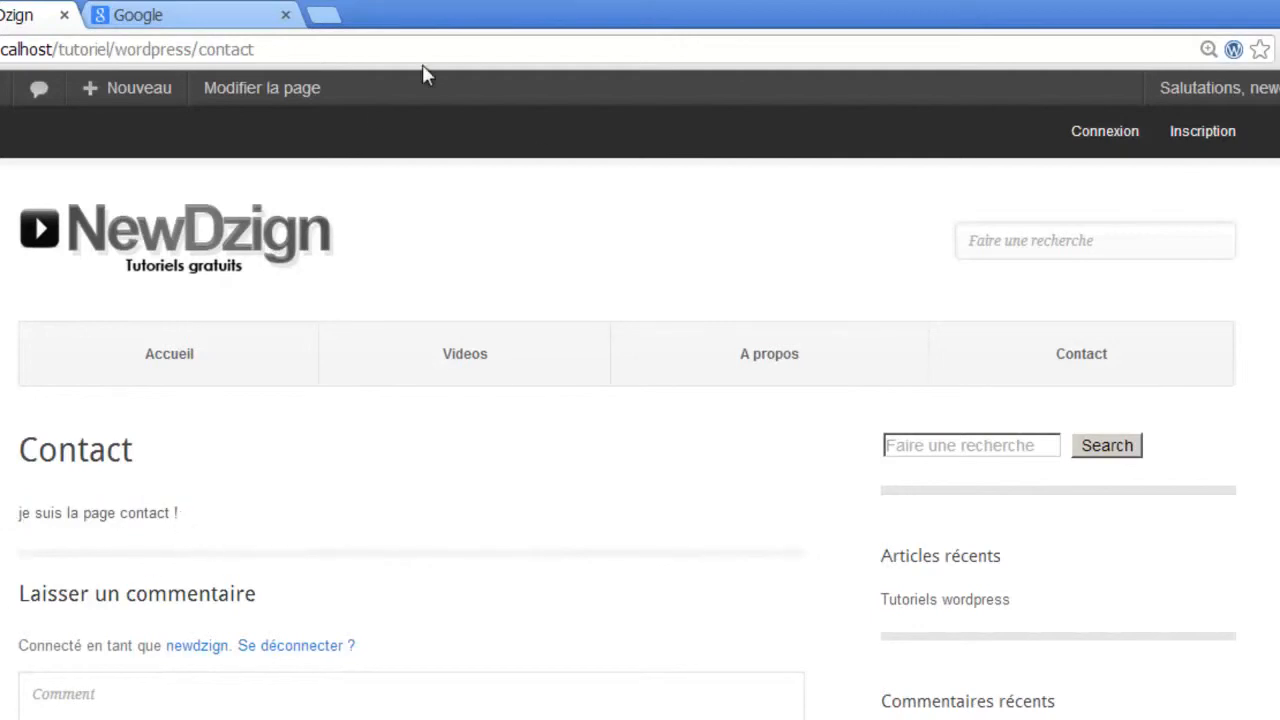
- Open the Contact page in the editor and delete all of its body text
left_click(241, 92)
key("ctrl+a")
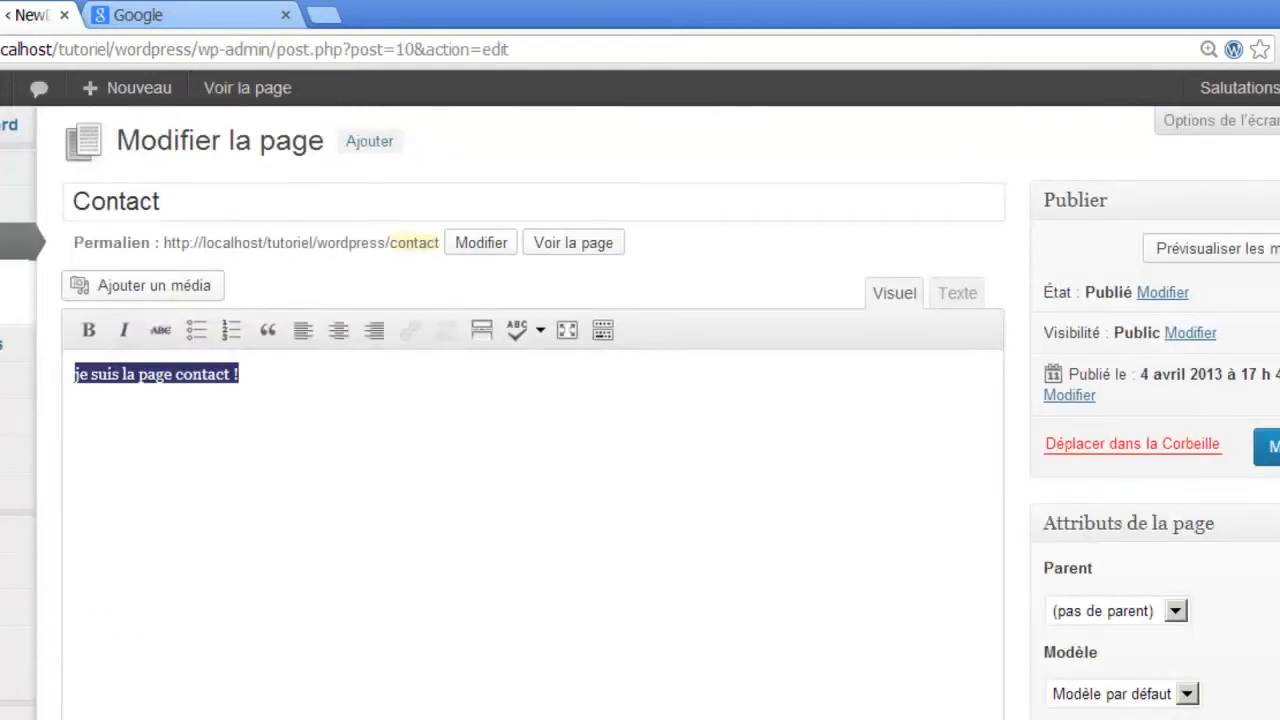
key("BackSpace")
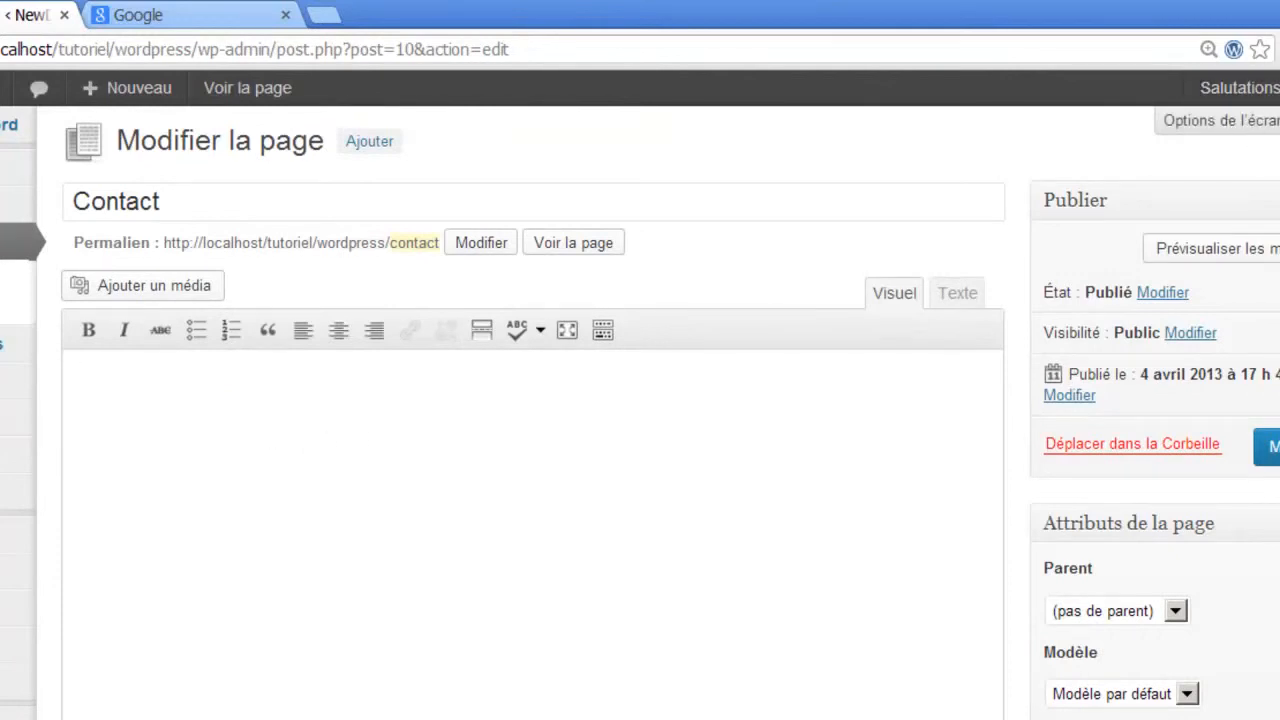
- Turn off comments and trackbacks/pings for the Contact page in the Discussion box
left_click(1235, 126)
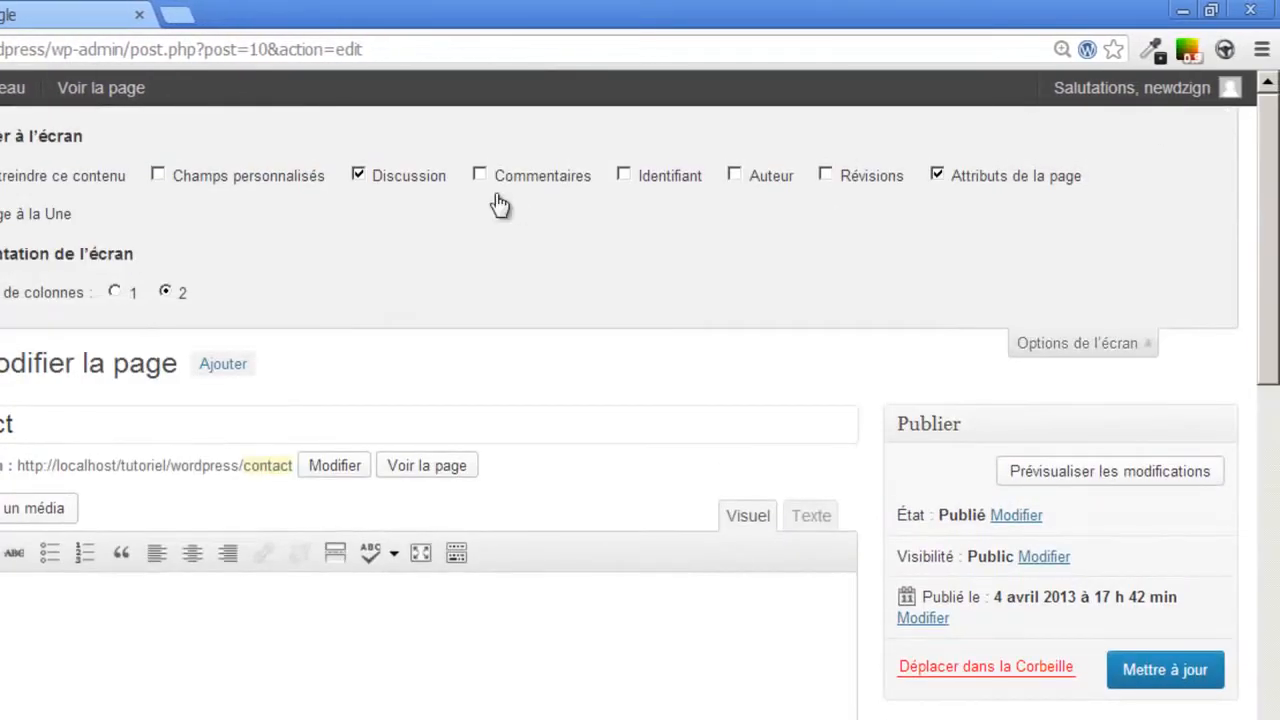
left_click(359, 176)
left_click(359, 176)
left_click_drag(1270, 300, 1270, 700)
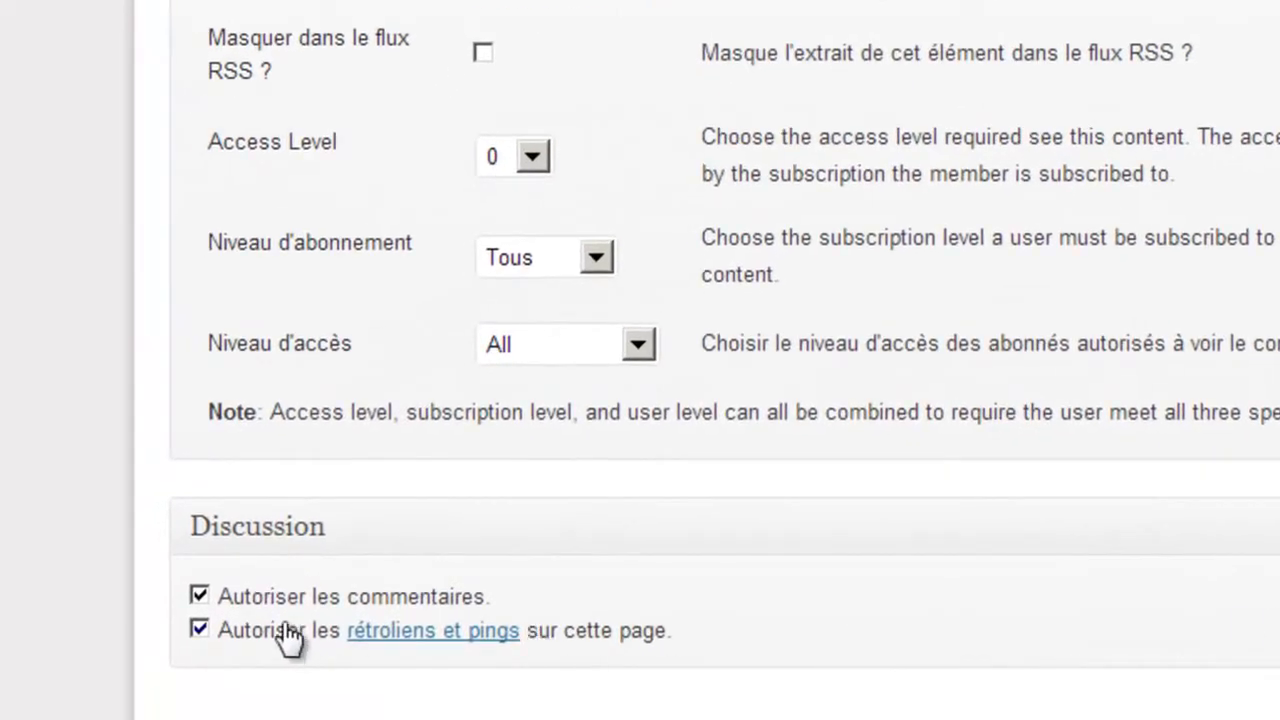
left_click(199, 595)
left_click(200, 629)
scroll(724, 359, "up", 15)
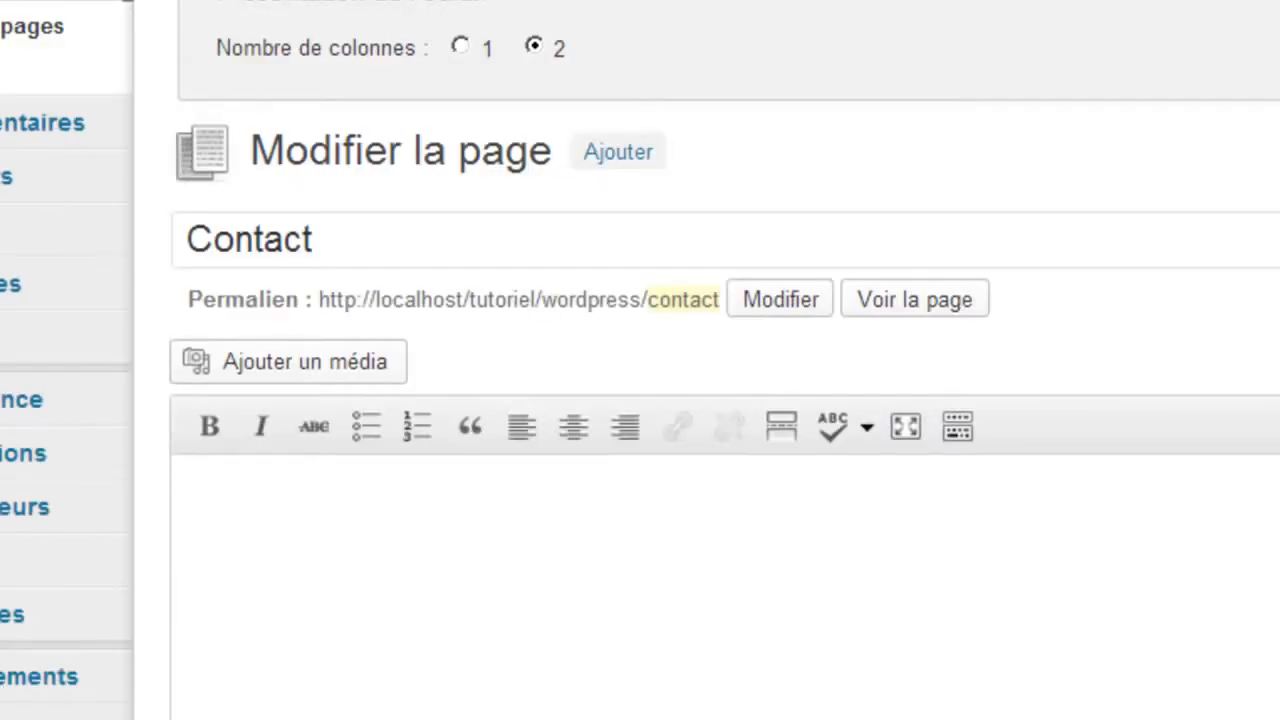
scroll(394, 117, "down", 2)
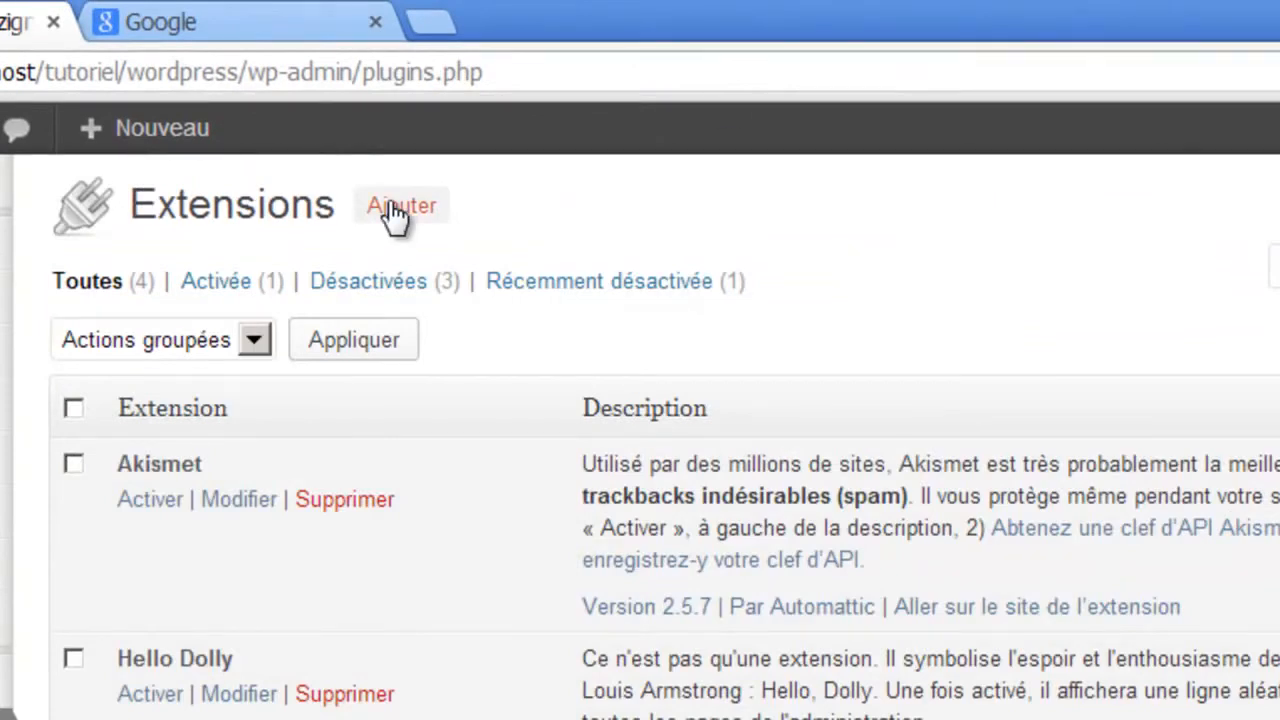
- Search the plugin directory for 'big contact' and install the BigContact Contact Page plugin
left_click(399, 207)
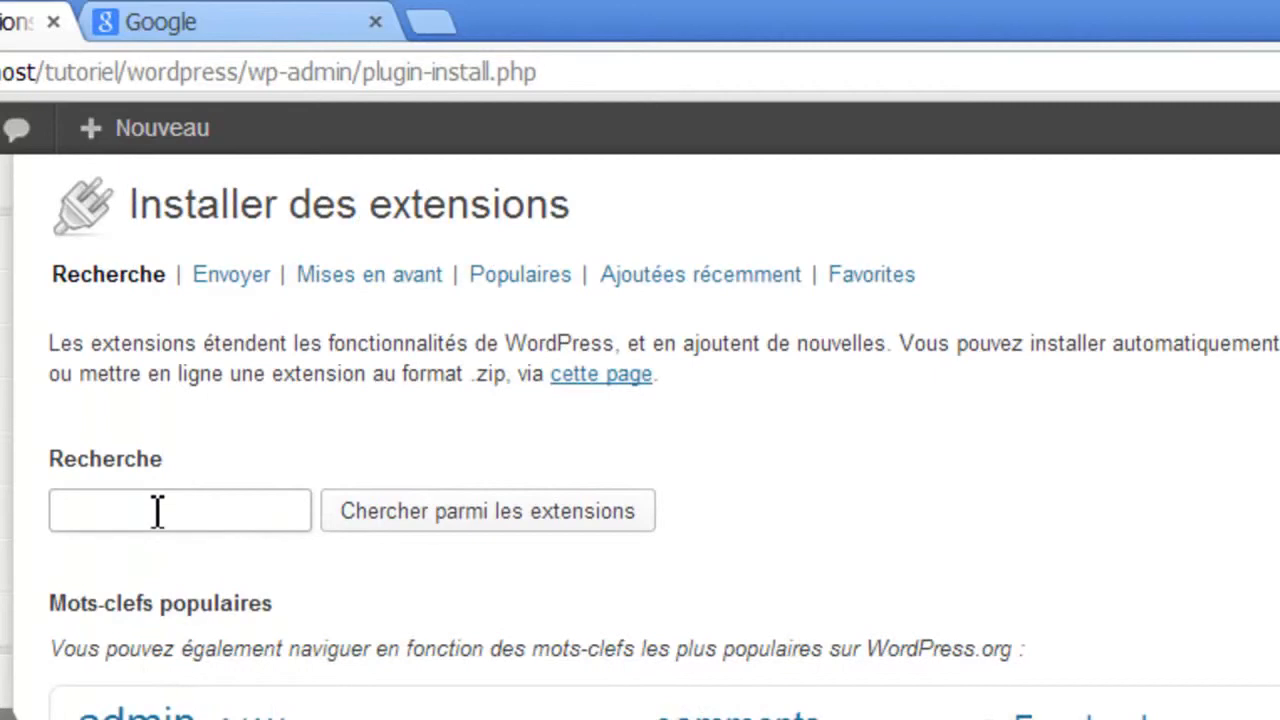
type("big contact")
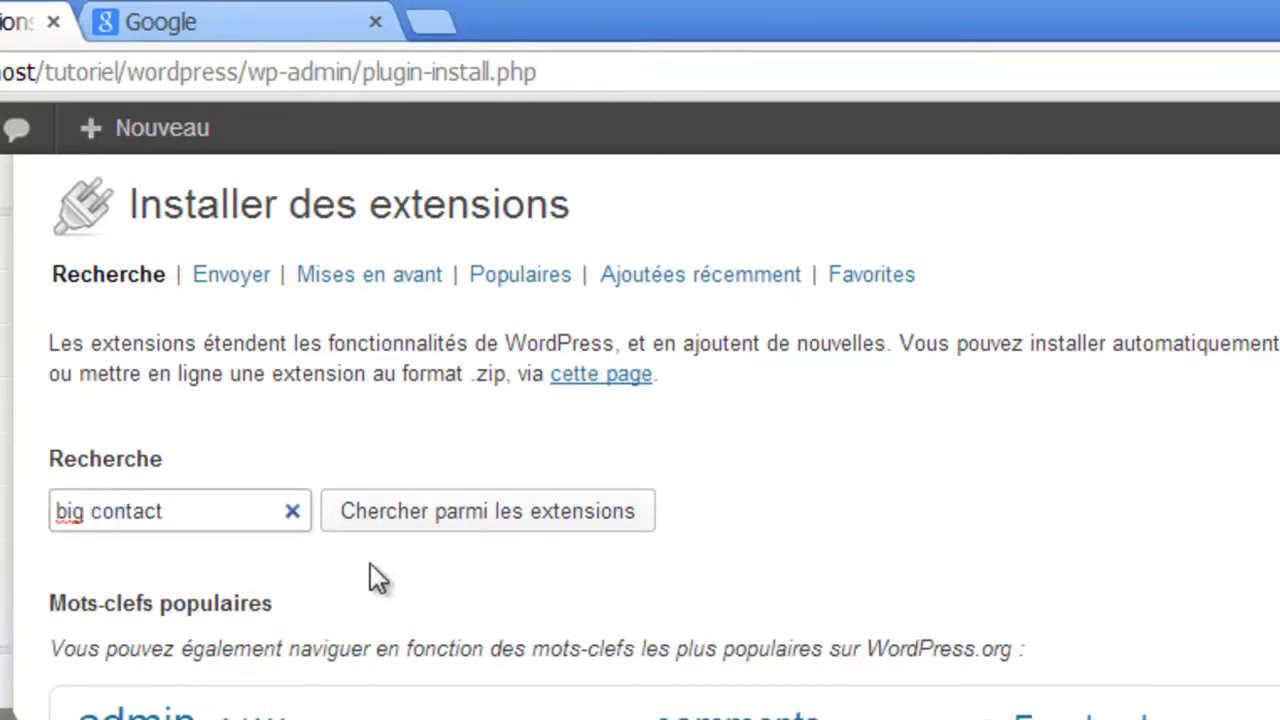
left_click(412, 526)
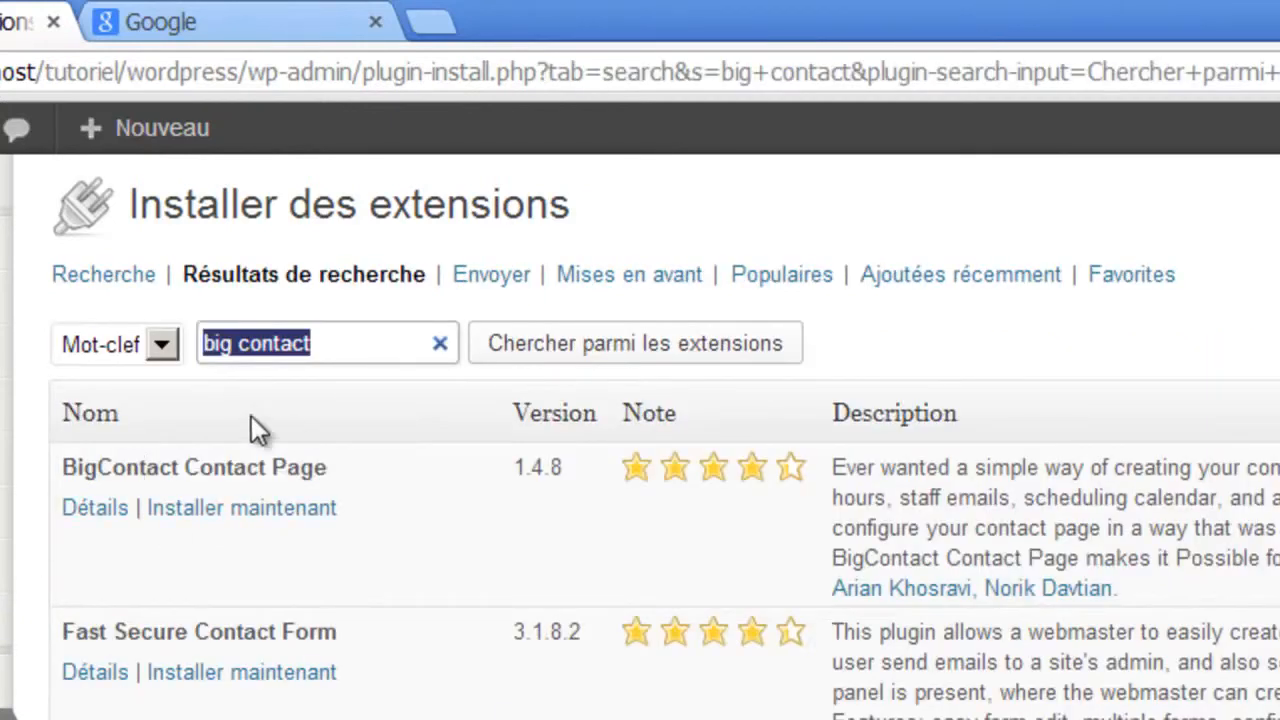
left_click(221, 513)
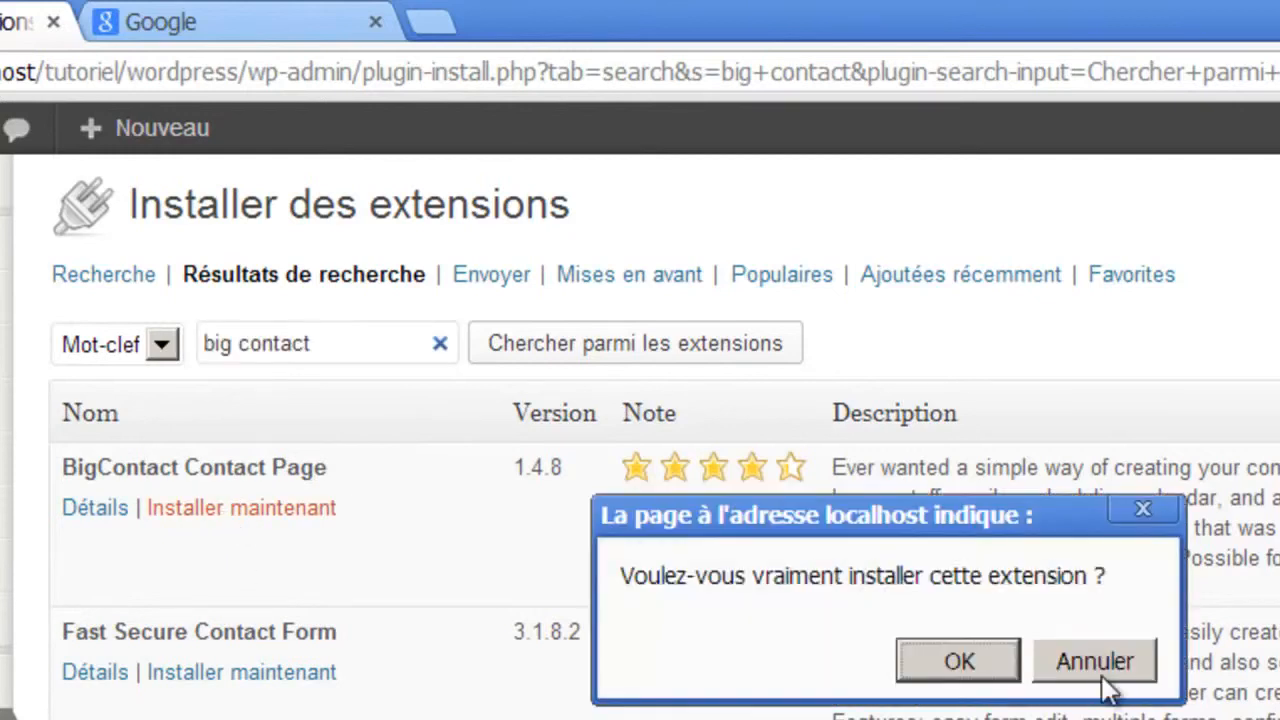
left_click(988, 668)
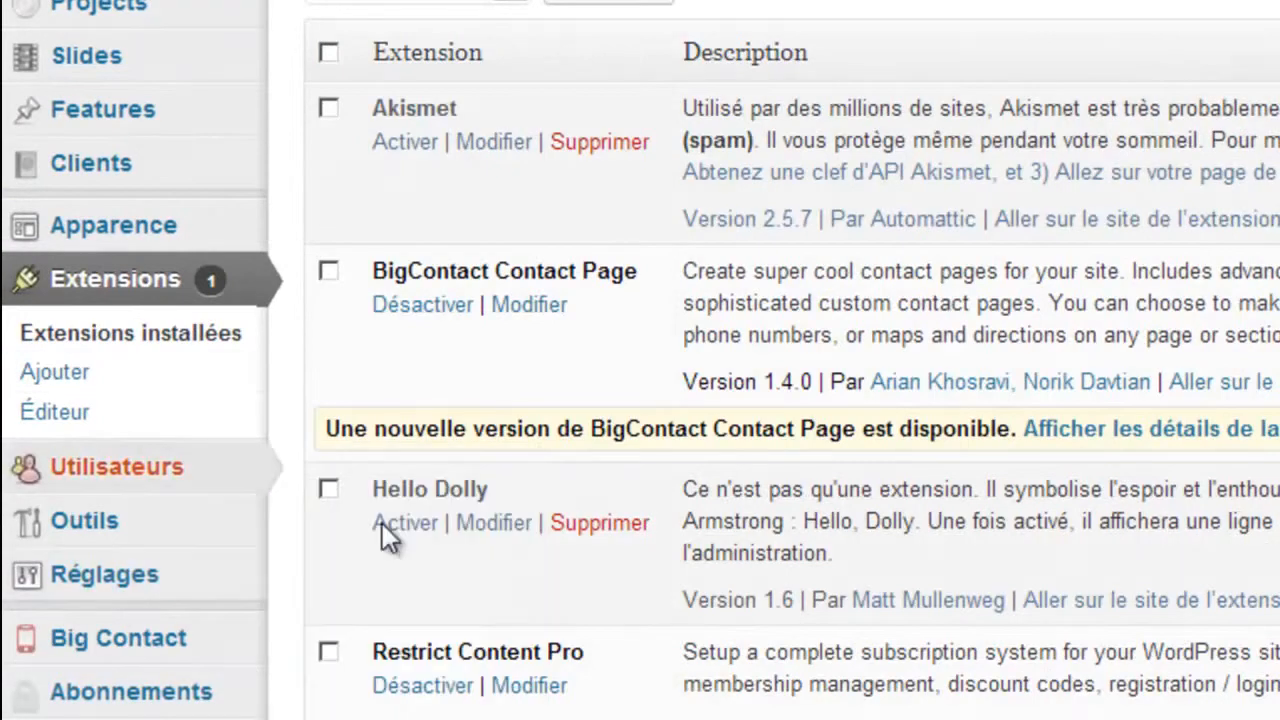
- In Big Contact Form Options, relabel the name and e-mail fields 'Votre nom' and 'Votre adresse mail'
mouse_move(45, 655)
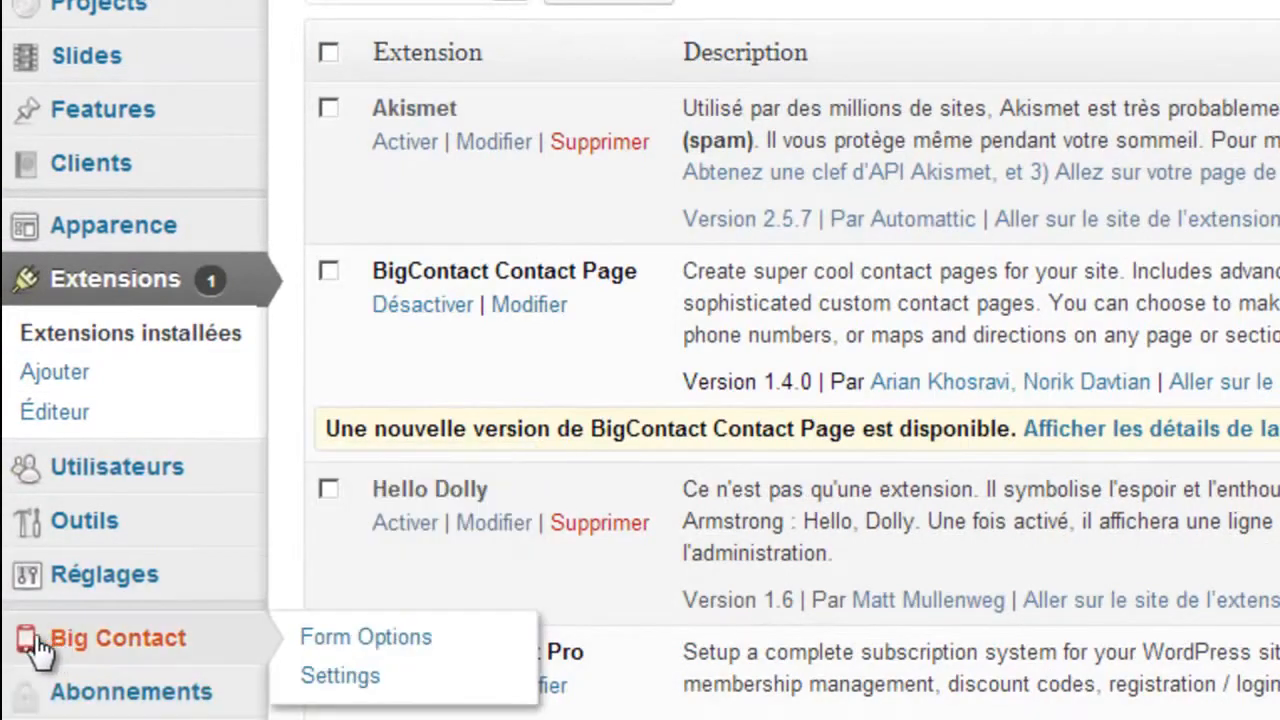
left_click(104, 648)
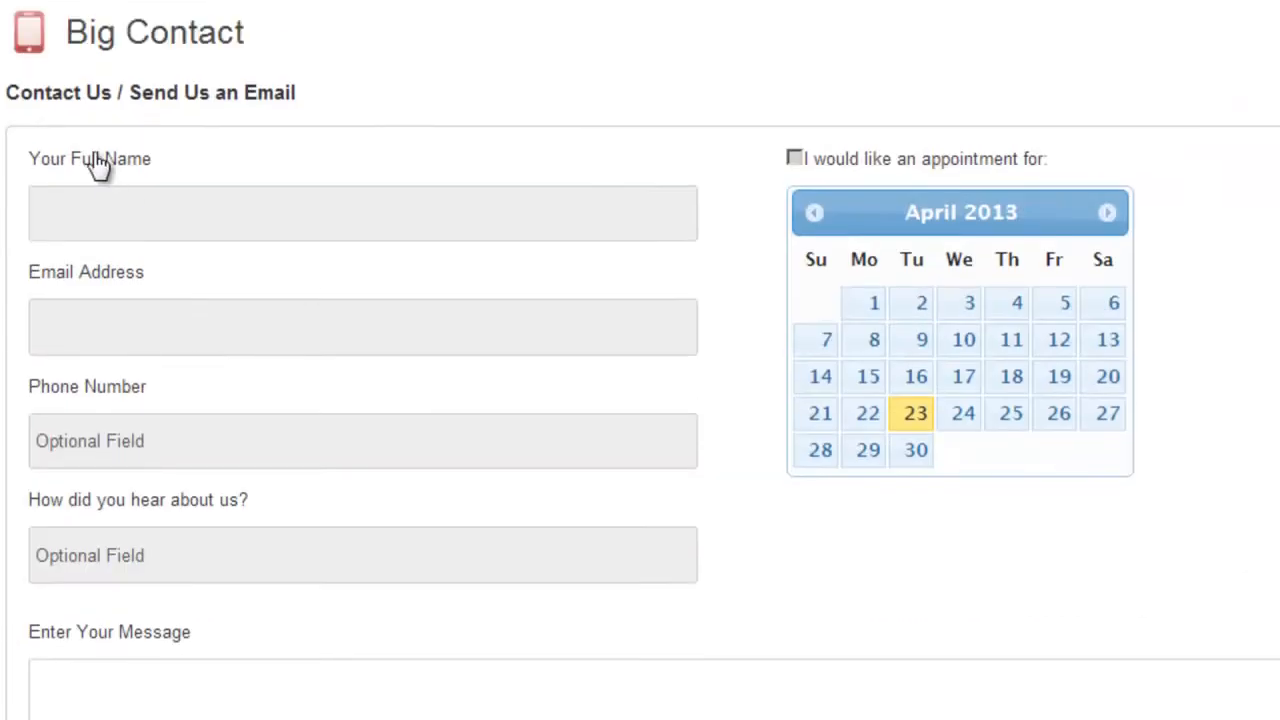
double_click(91, 167)
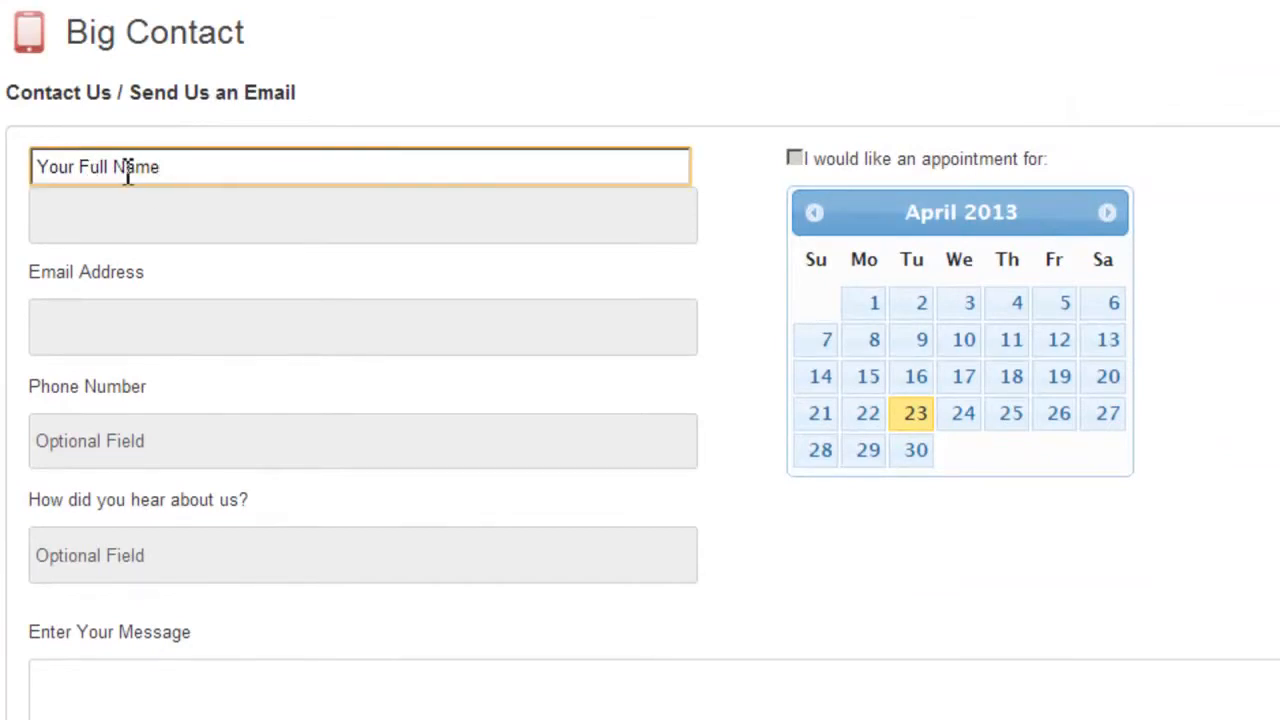
key("ctrl+a")
type("Votre nom")
key("Return")
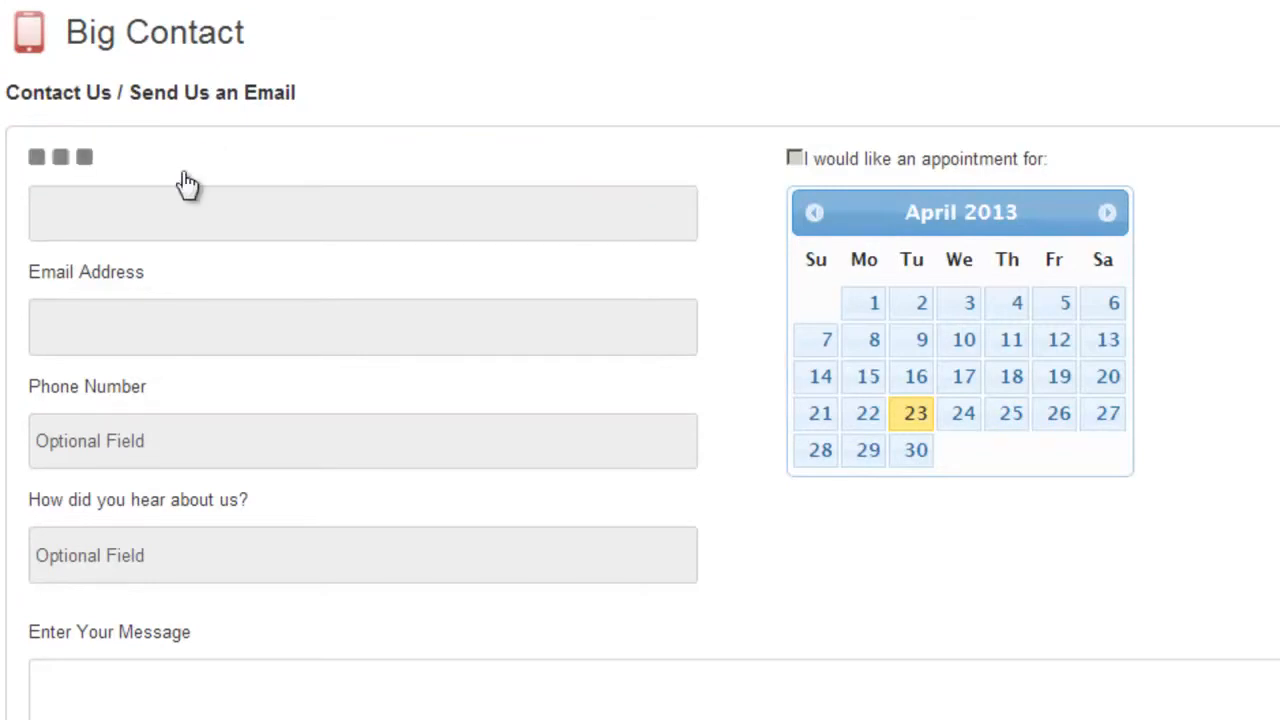
left_click(104, 284)
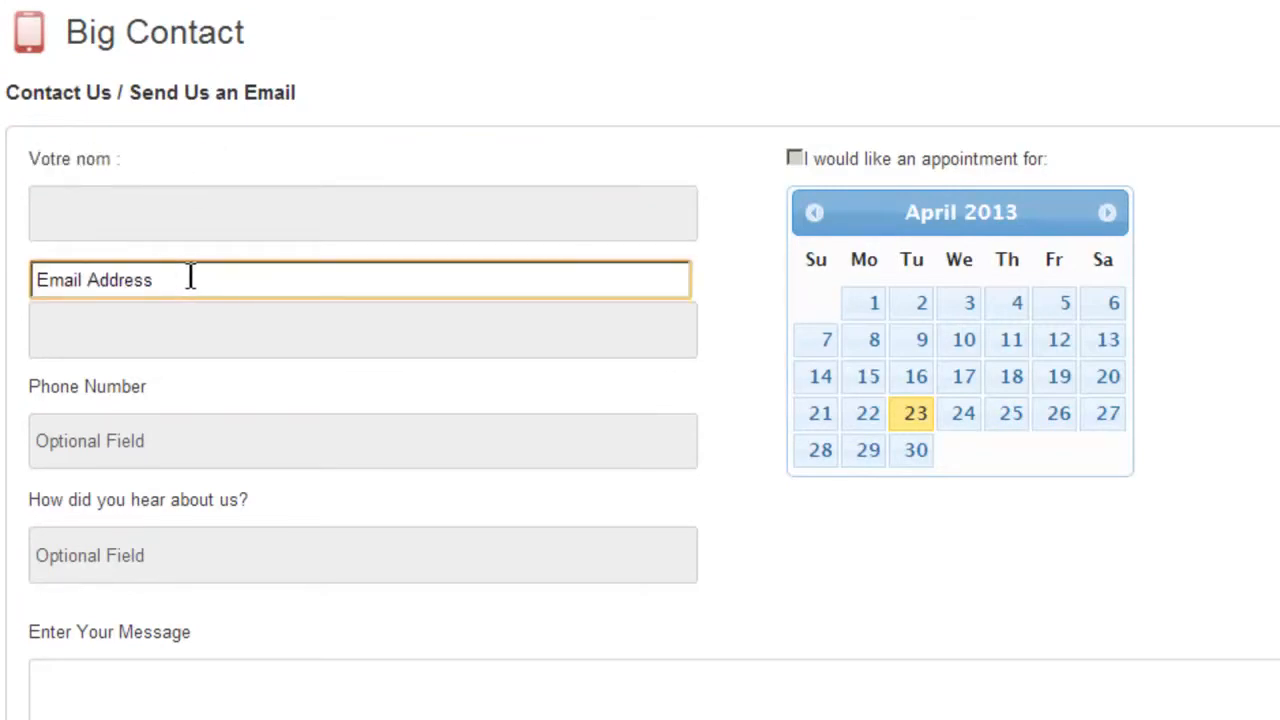
key("ctrl+a")
type("Vor")
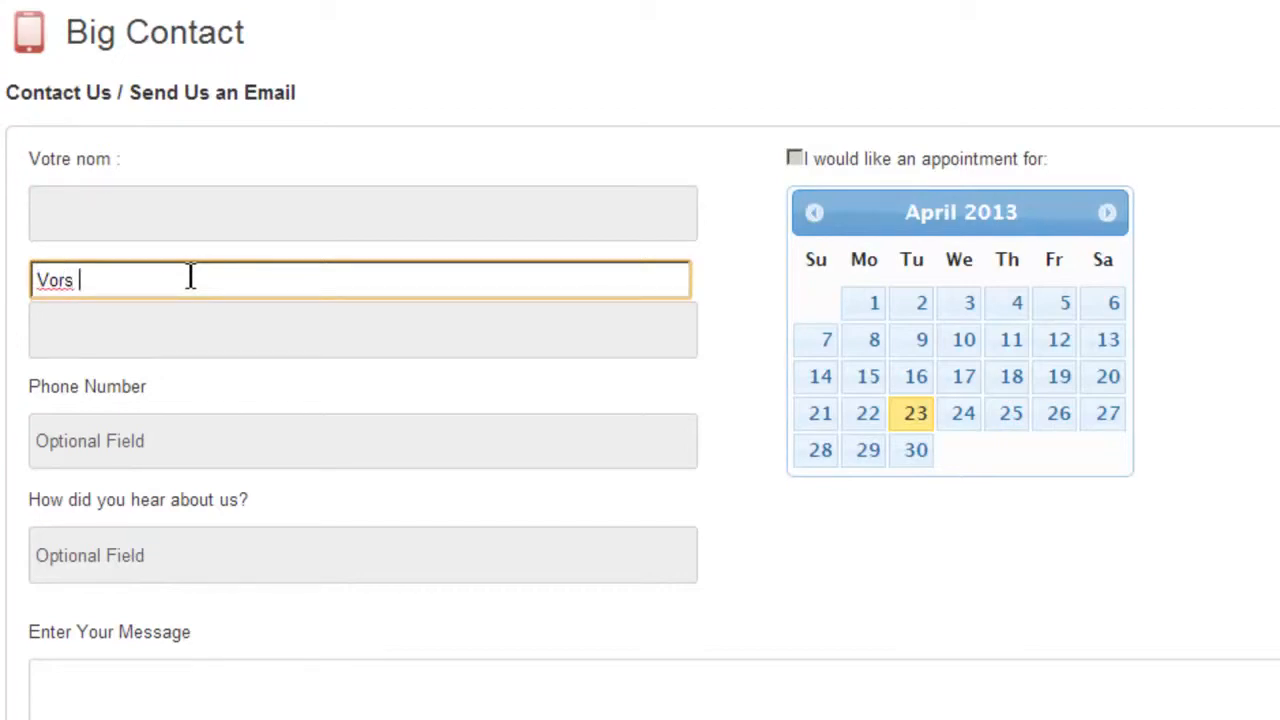
type("re adresse mail")
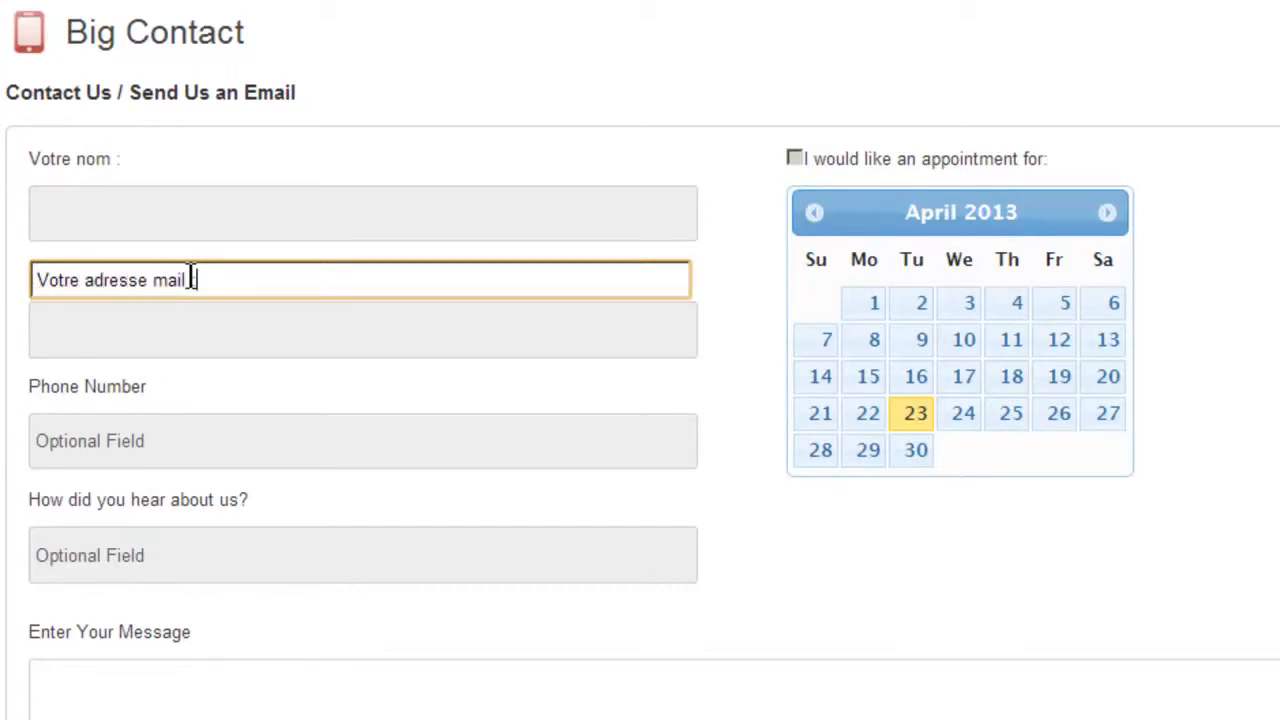
key("Return")
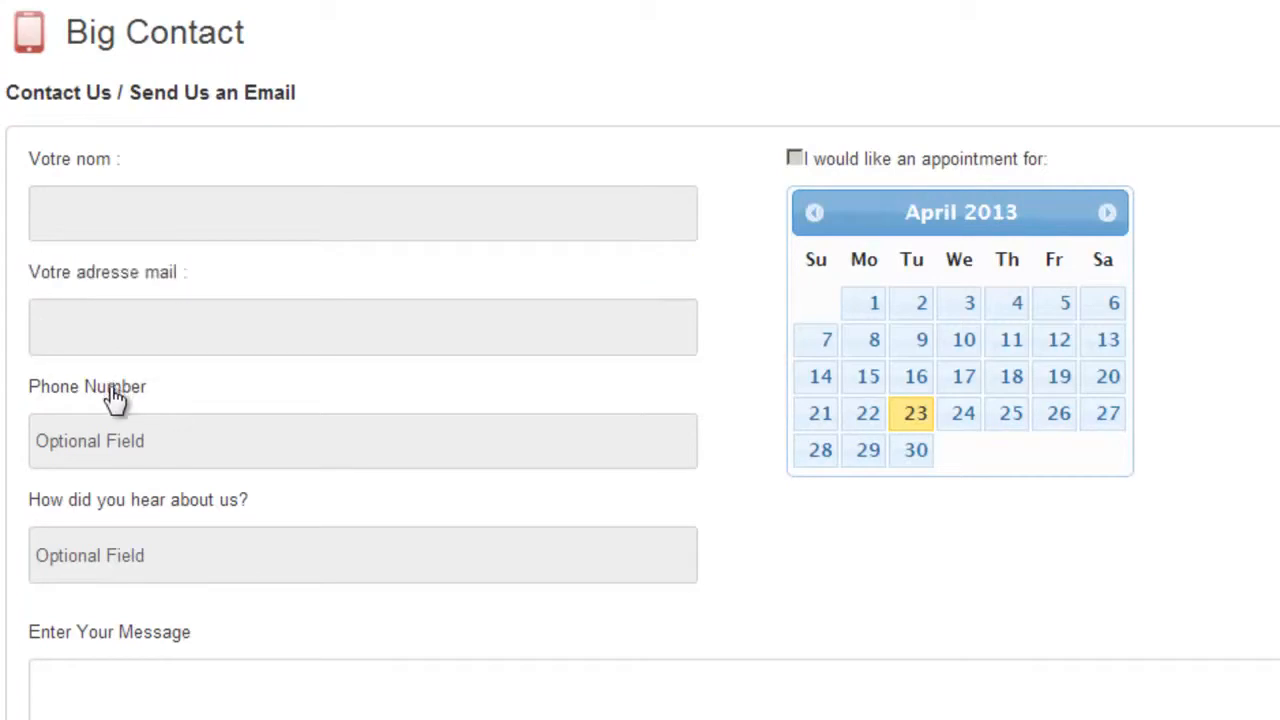
- Relabel the phone field 'Numéro de téléphone' and the how-did-you-hear field 'Comment avez vous entendu parler de nous'
double_click(114, 390)
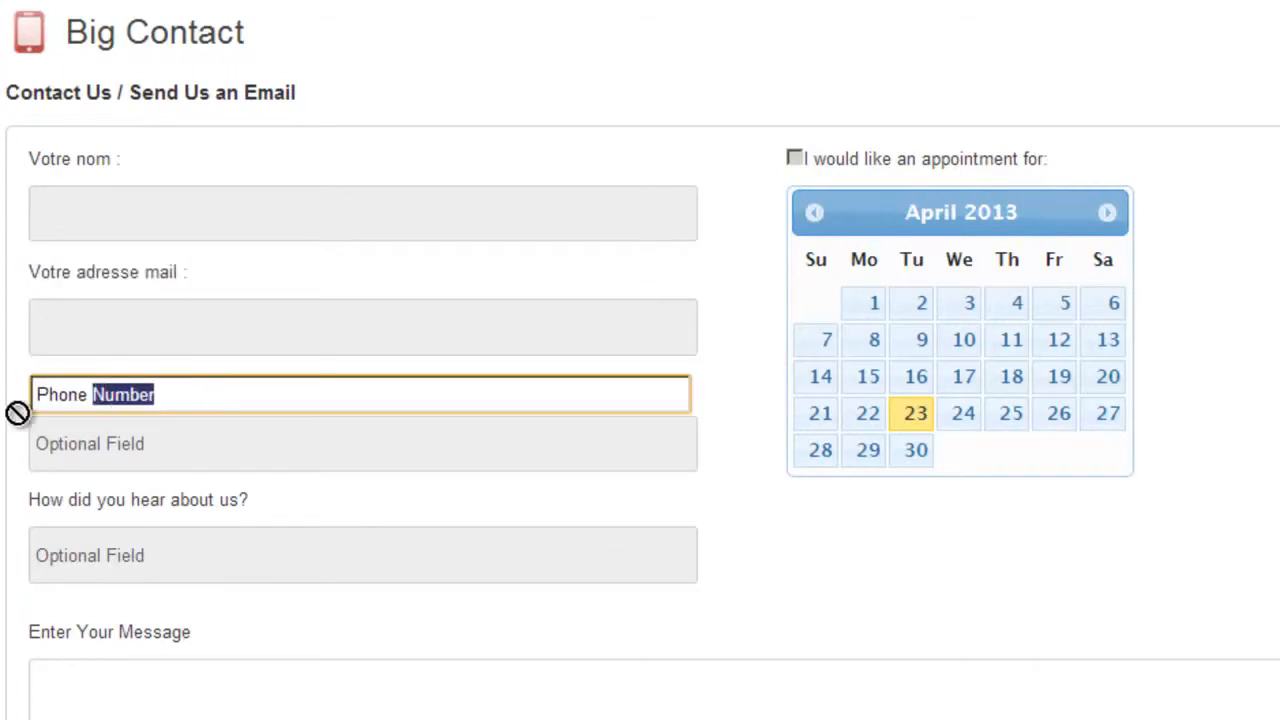
left_click_drag(140, 394, 40, 398)
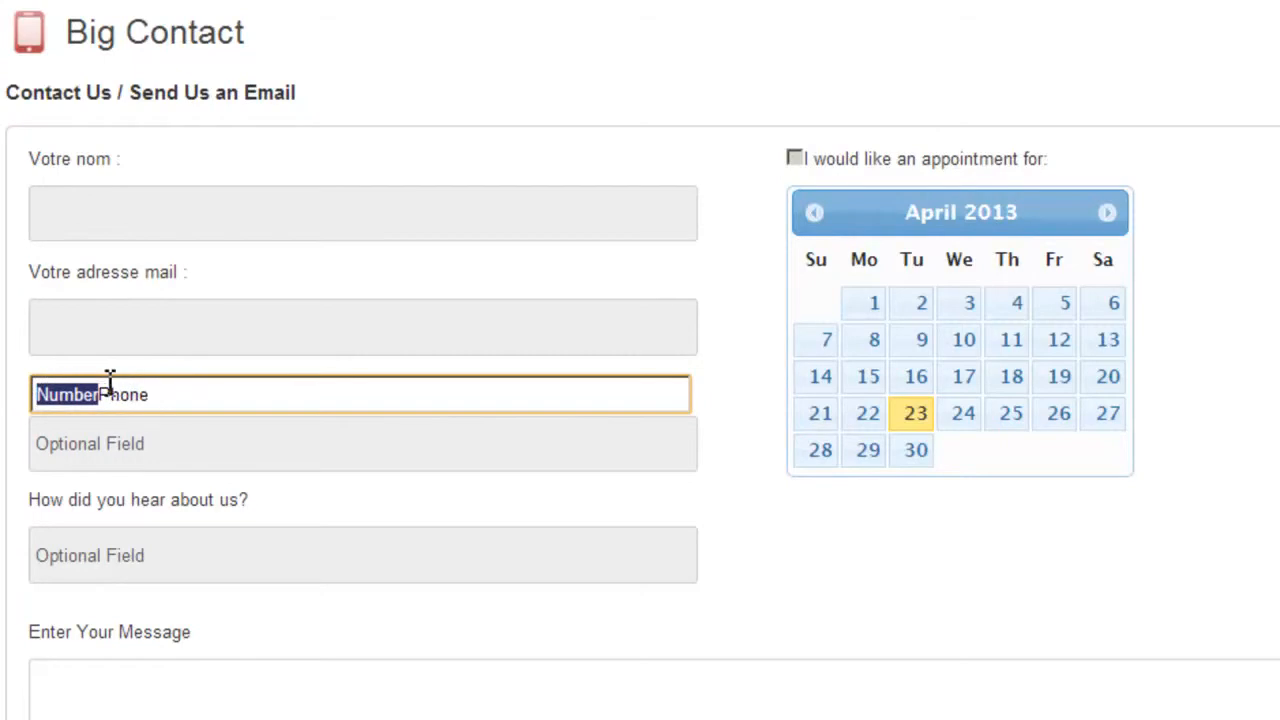
key("ctrl+a")
key("BackSpace")
type("Numéro de")
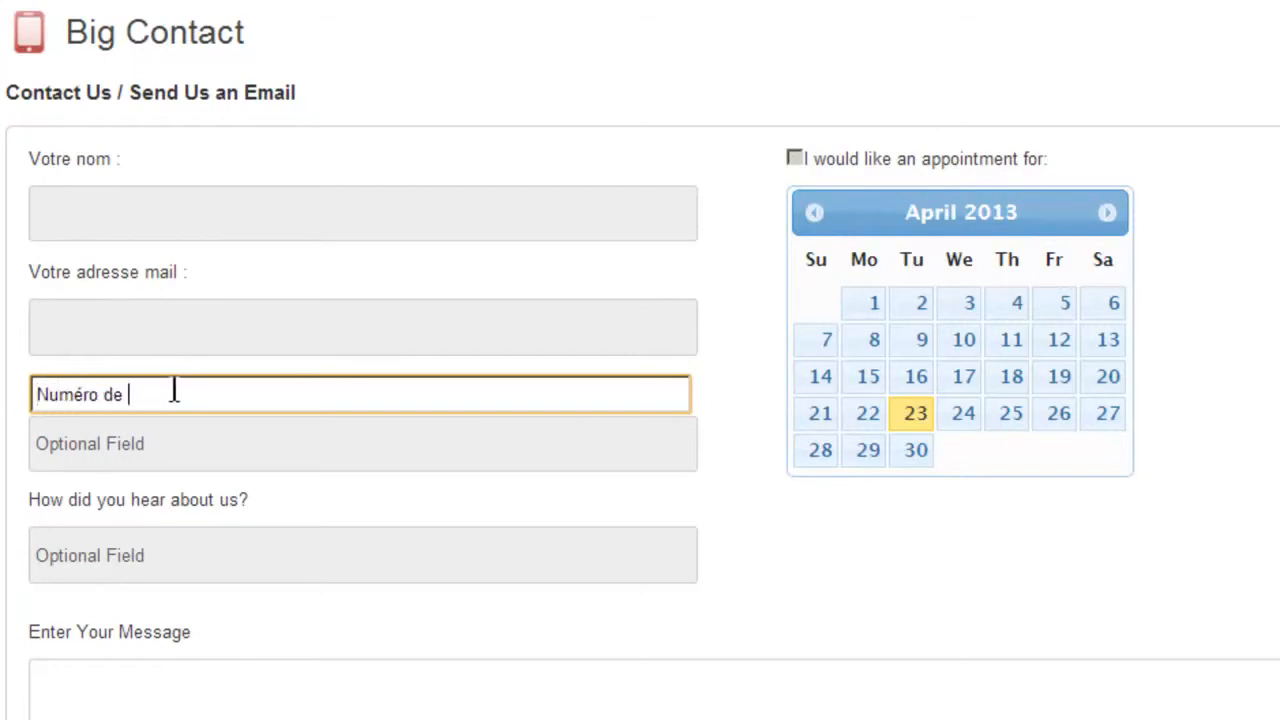
type(" téléphone")
key("Return")
left_click(124, 500)
left_click_drag(258, 509, 30, 509)
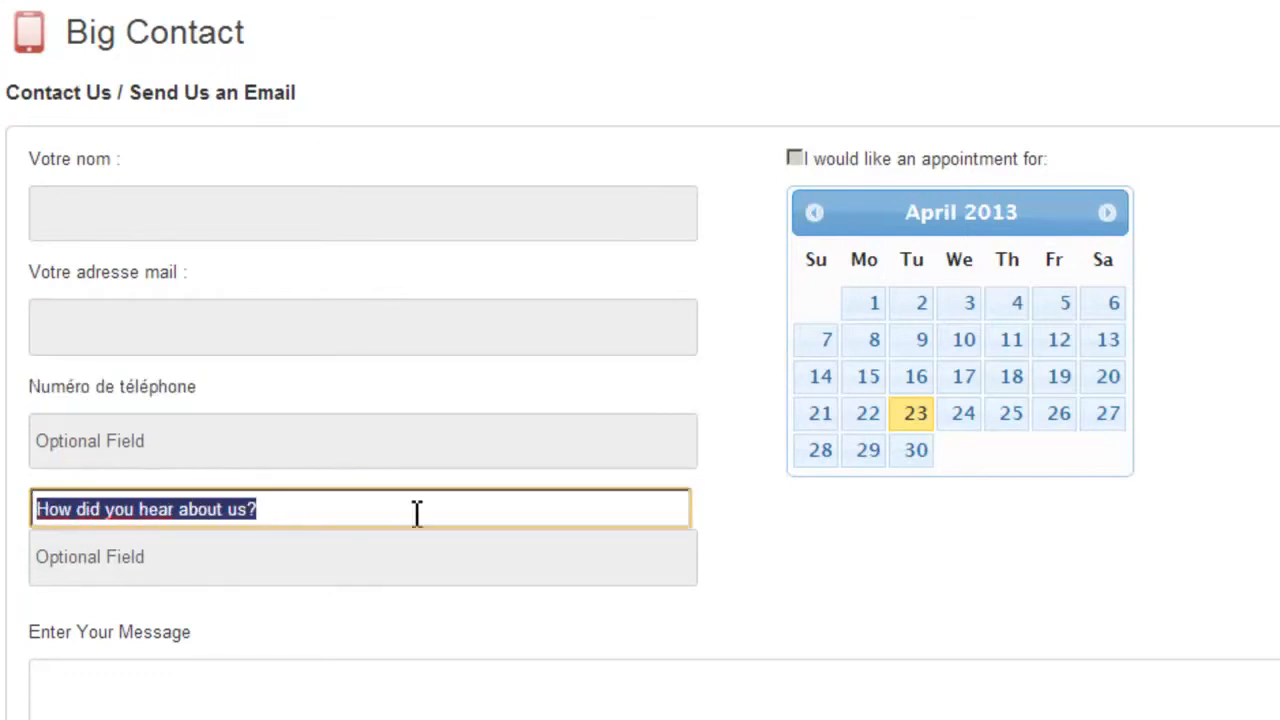
type("Comment avez vous ententu")
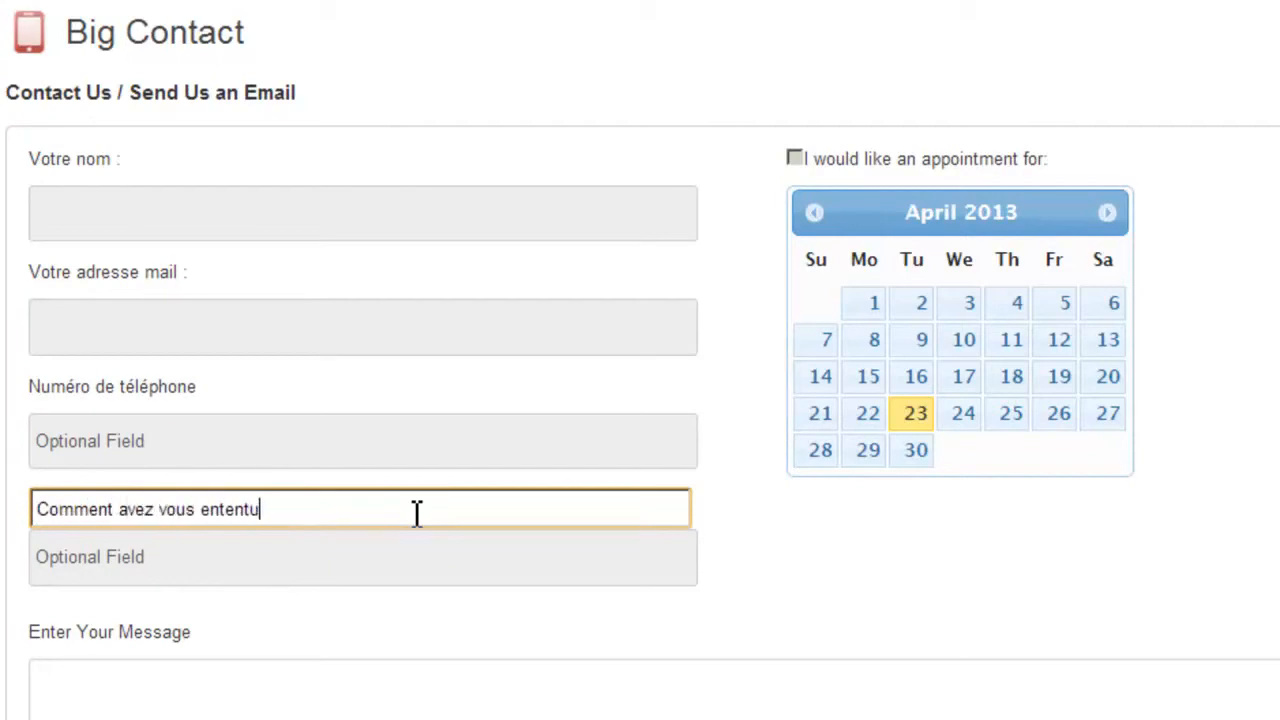
key("BackSpace")
key("BackSpace")
type("du parler de nous ?")
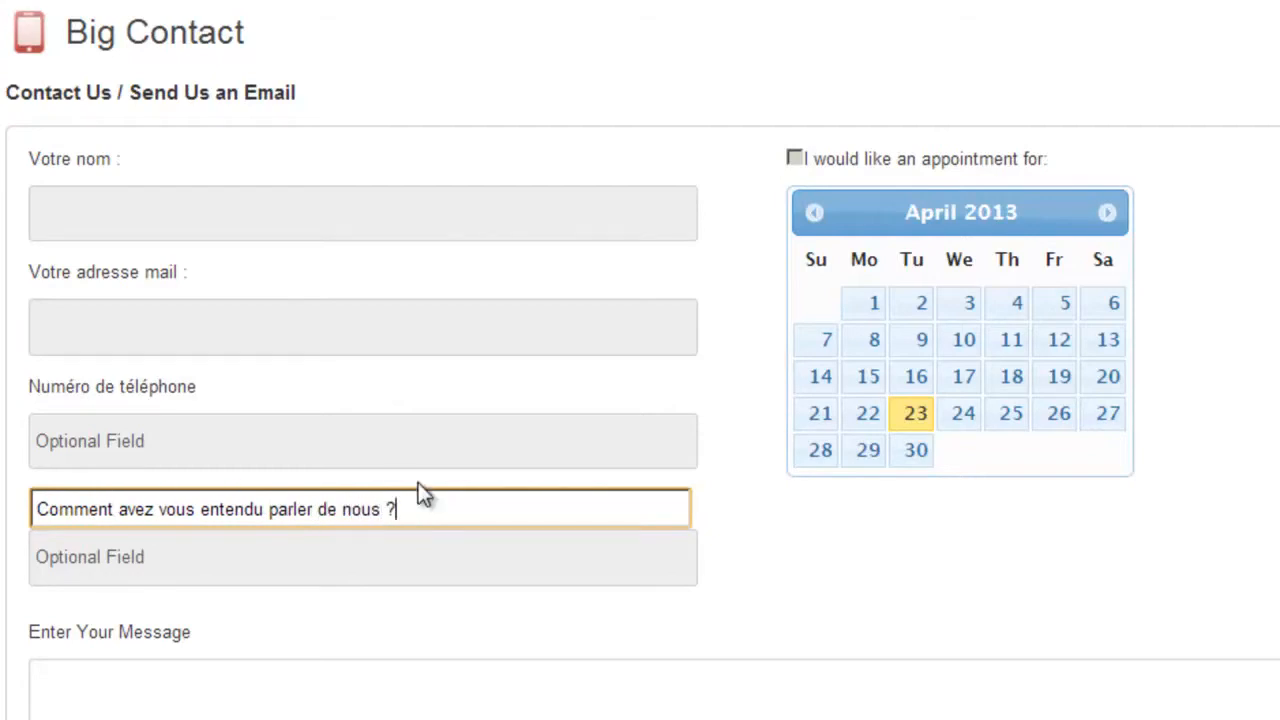
key("Return")
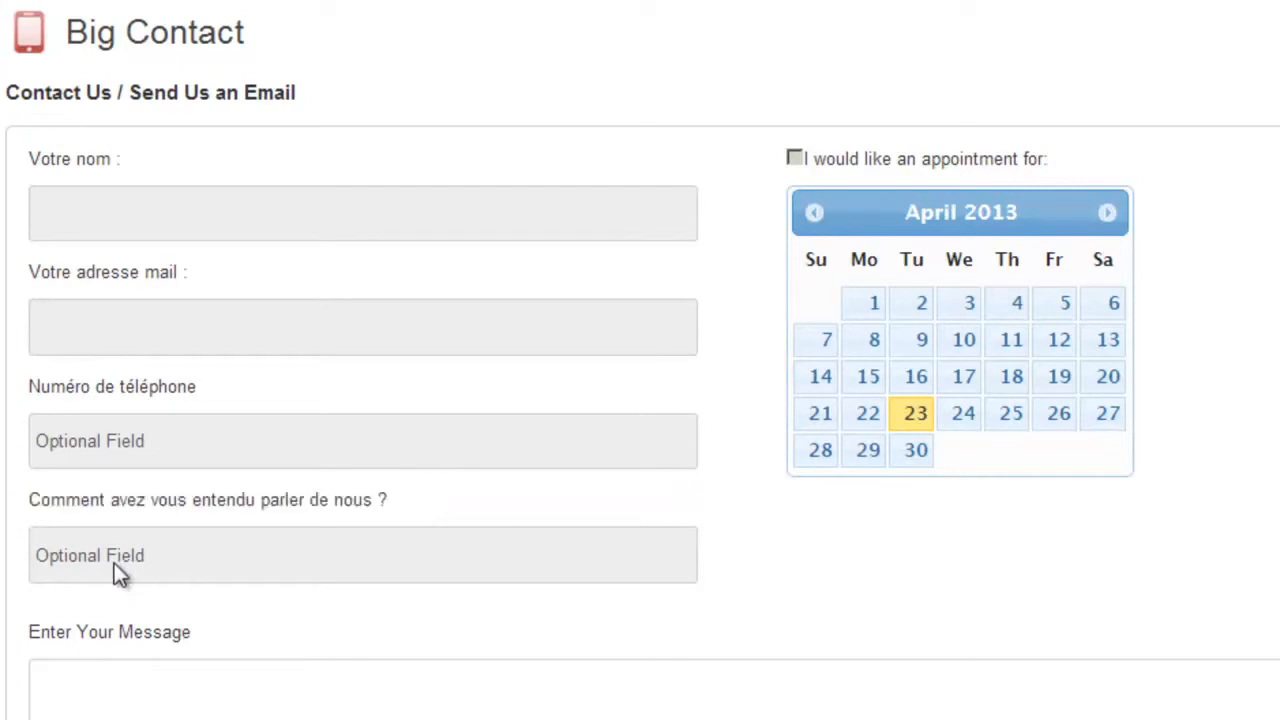
- Replace the 'Enter Your Message' label with 'Votre message :'
left_click(84, 632)
left_click_drag(221, 655, 4, 637)
type("Votre message :")
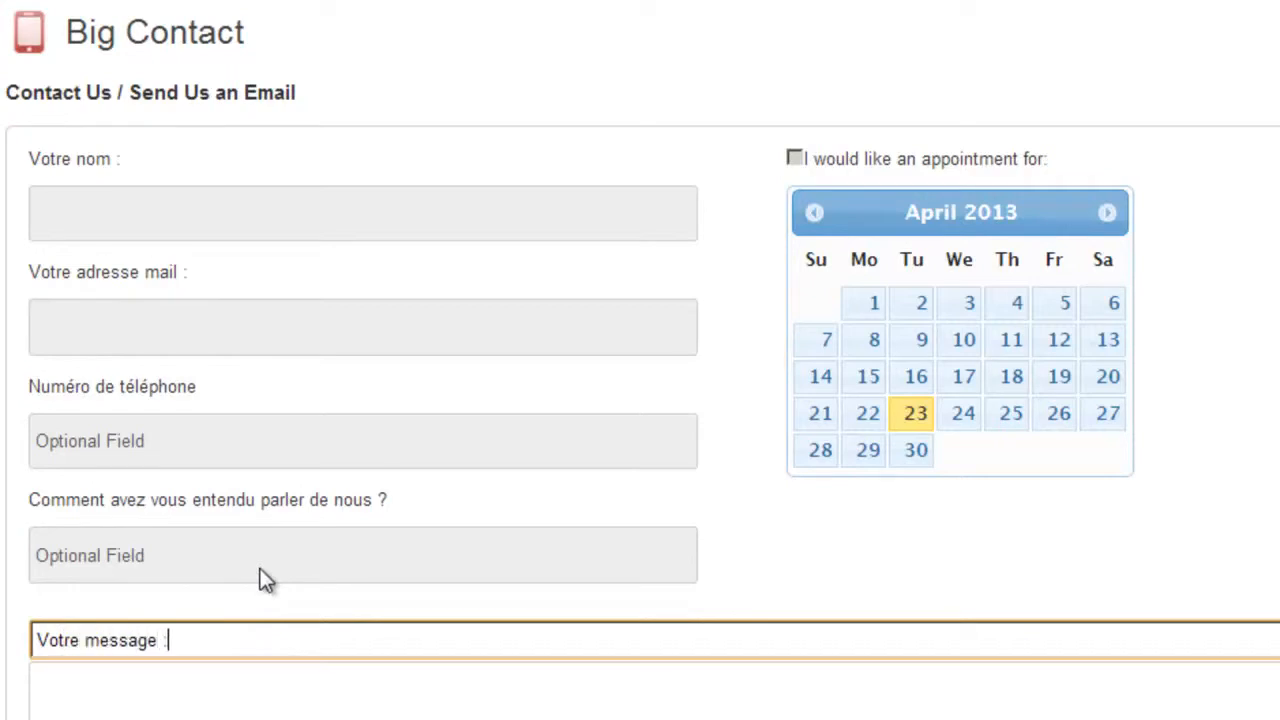
key("Return")
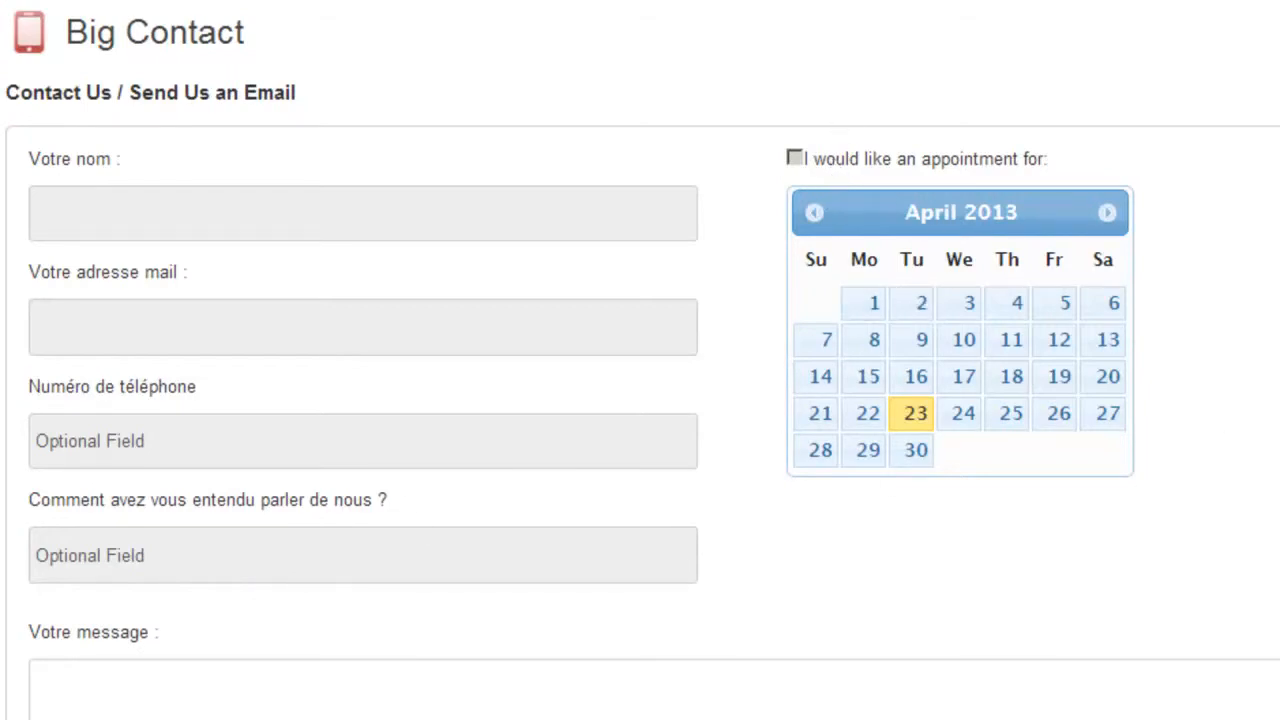
- Replace the send button's 'Send E-mail' label with 'Envoyer' and review the form
scroll(740, 302, "down", 5)
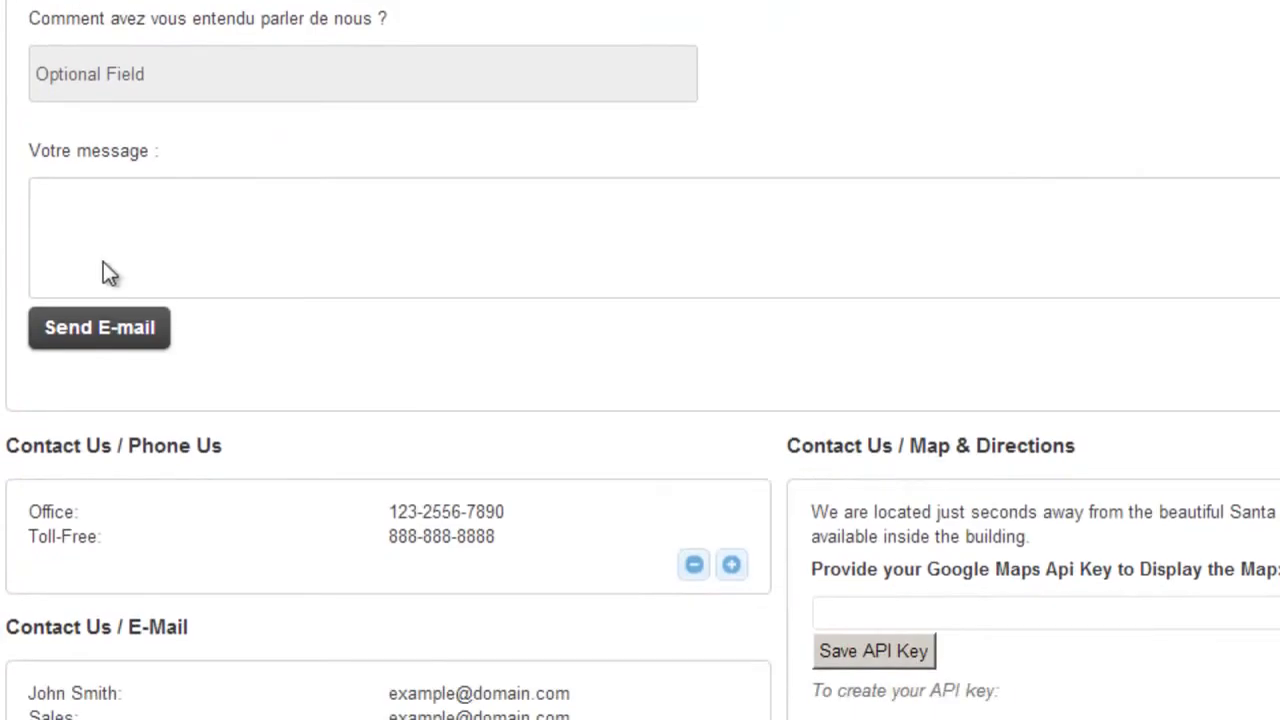
left_click(94, 330)
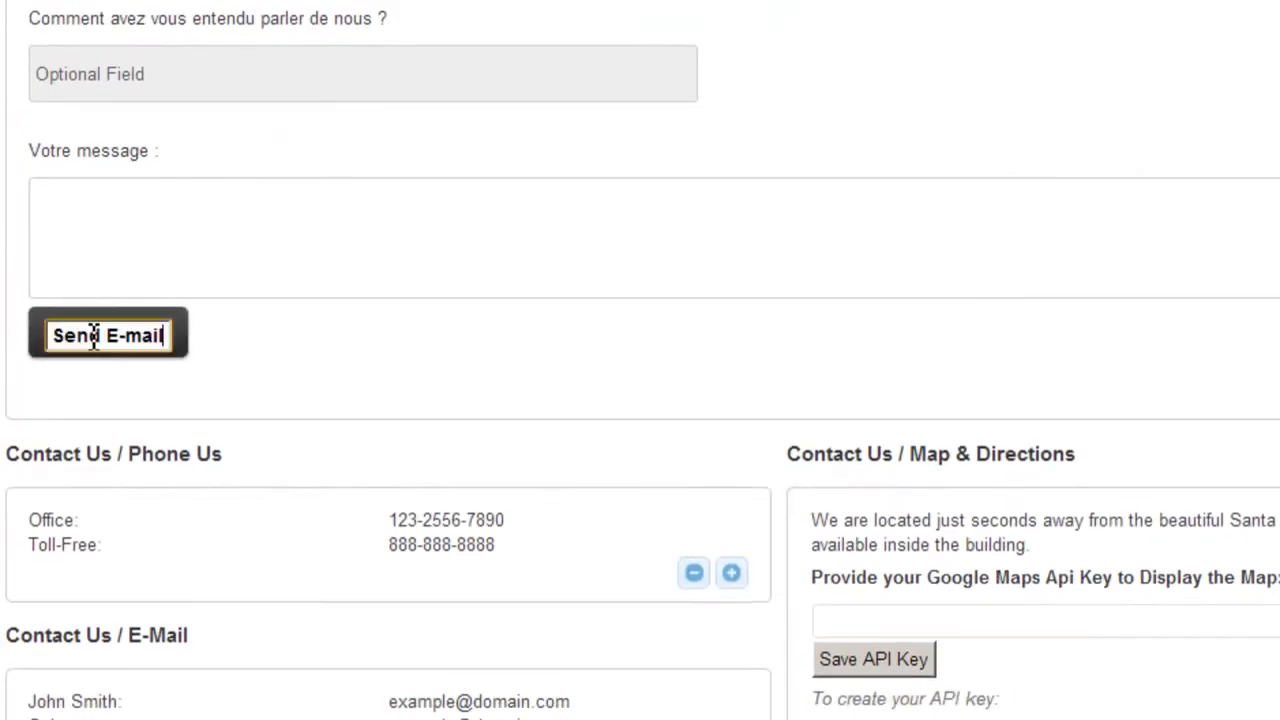
key("ctrl+a")
key("BackSpace")
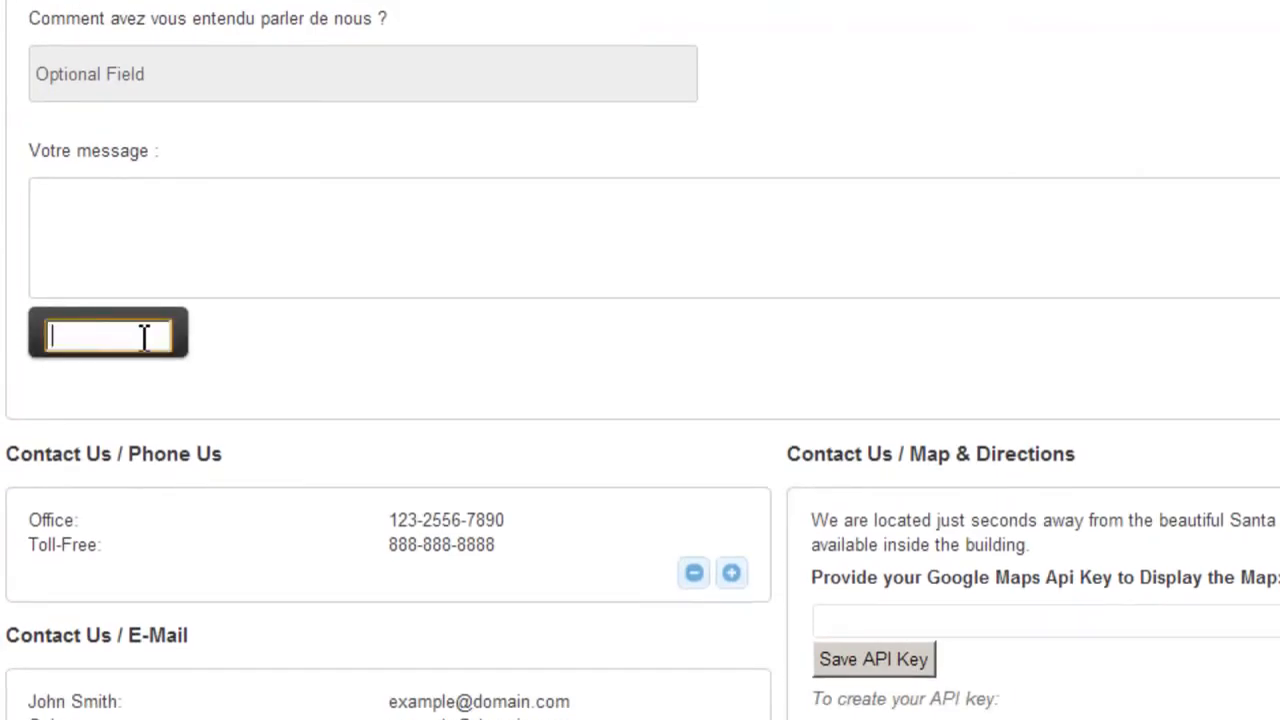
type("Envoyer")
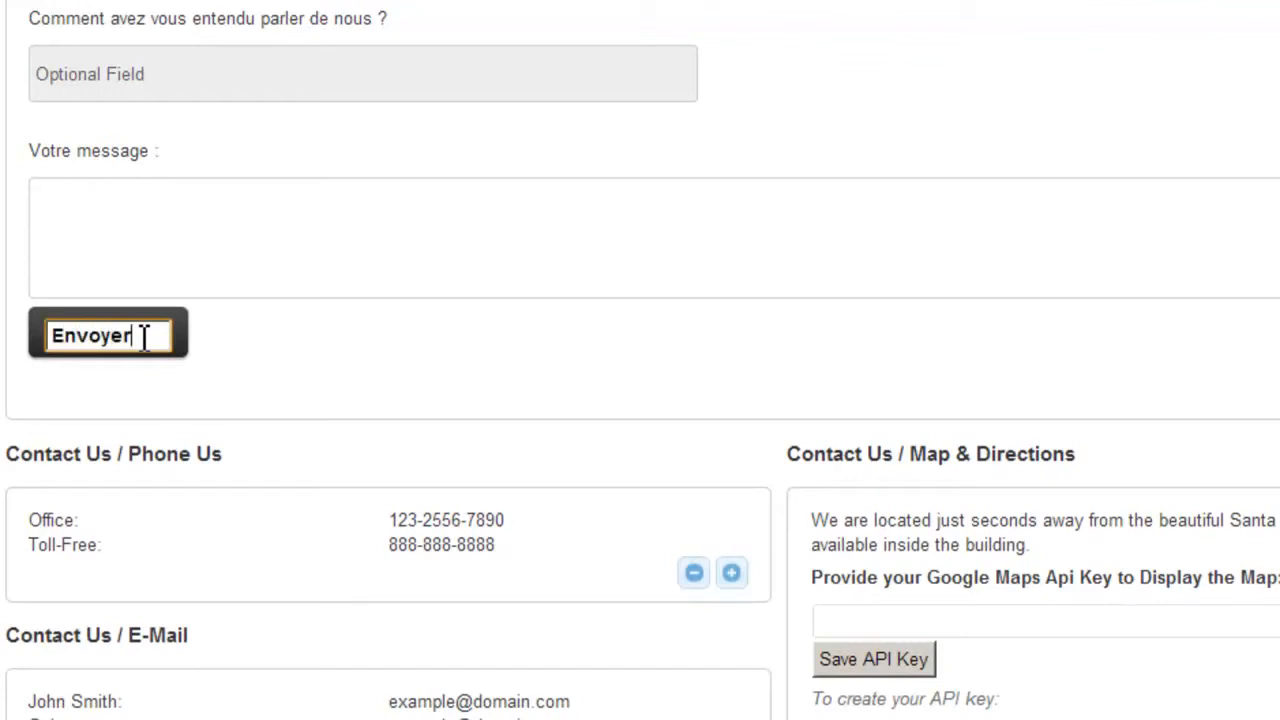
key("Return")
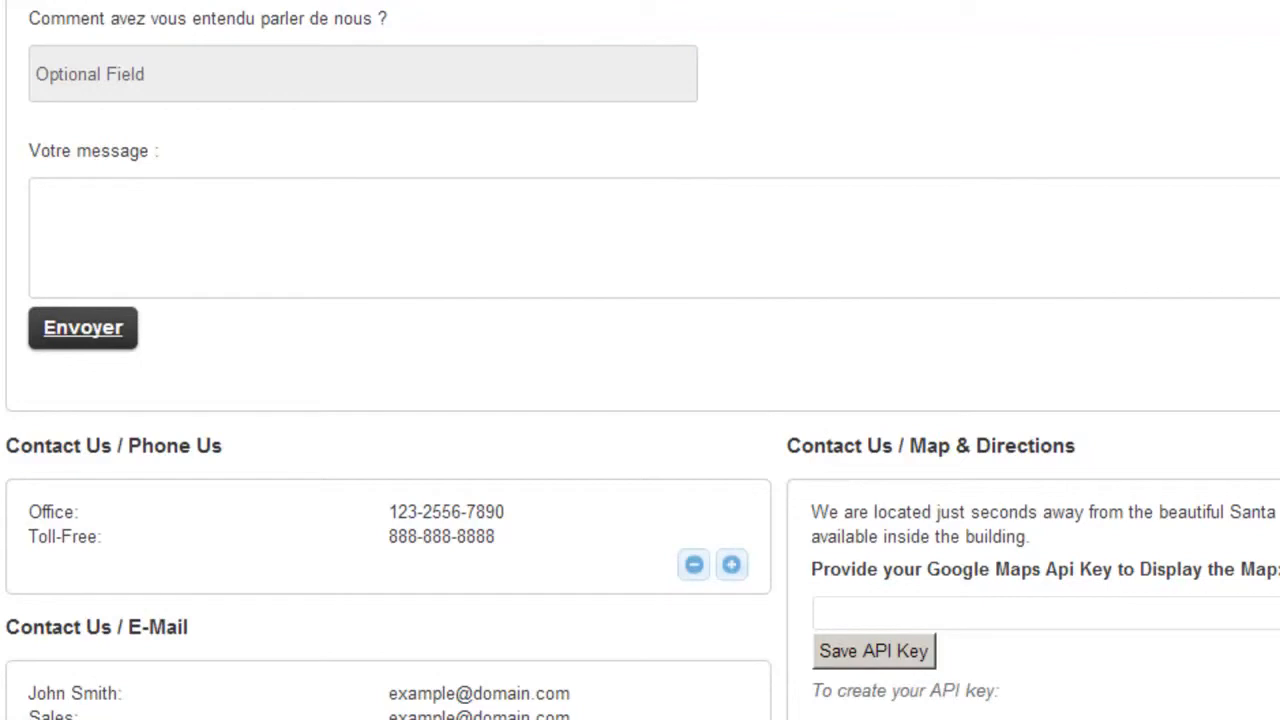
scroll(640, 360, "down", 6)
scroll(640, 360, "up", 5)
scroll(640, 360, "down", 3)
scroll(640, 360, "down", 2)
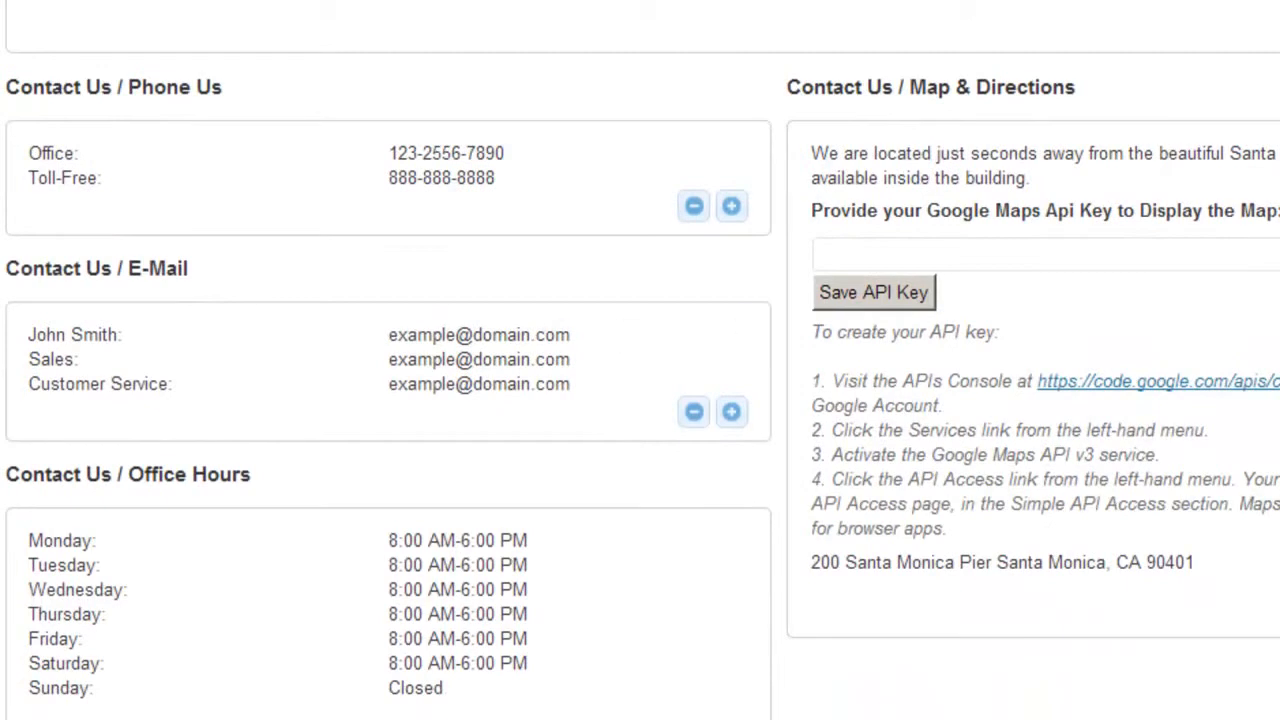
scroll(640, 360, "up", 14)
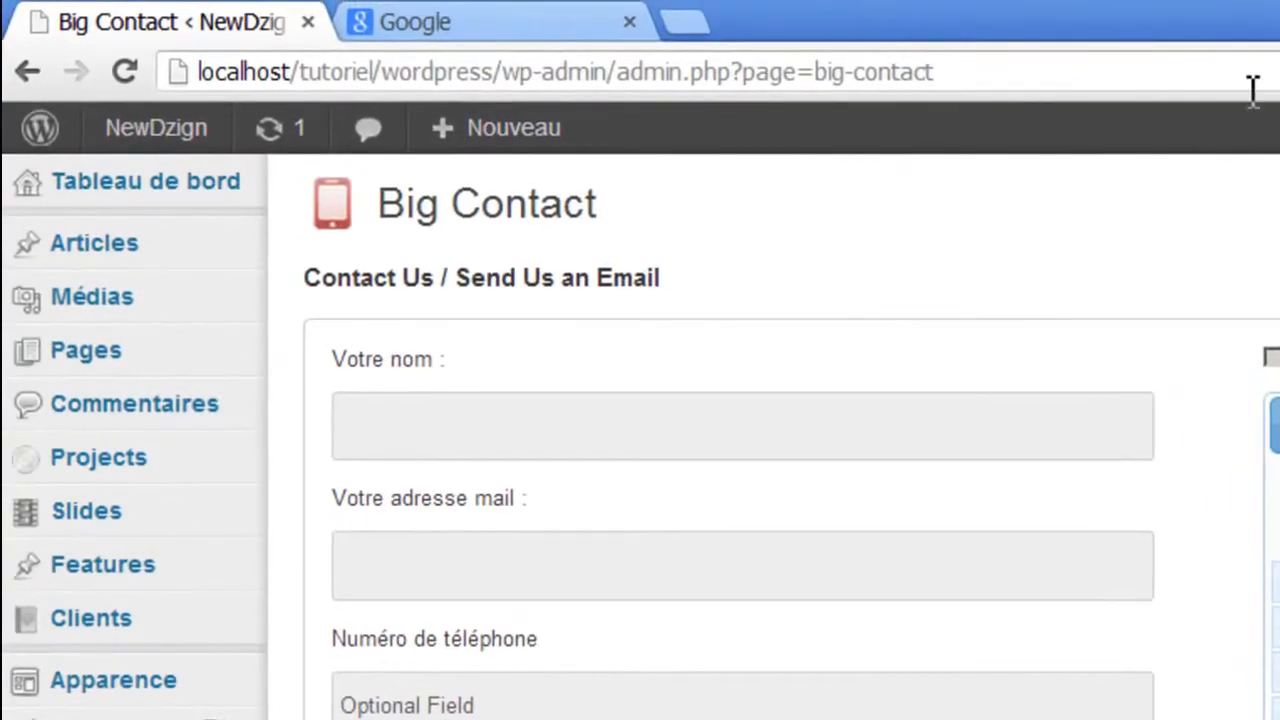
- Open the Contact page from All Pages and insert the [bigContact form=on] contact form shortcode
mouse_move(157, 355)
left_click(352, 362)
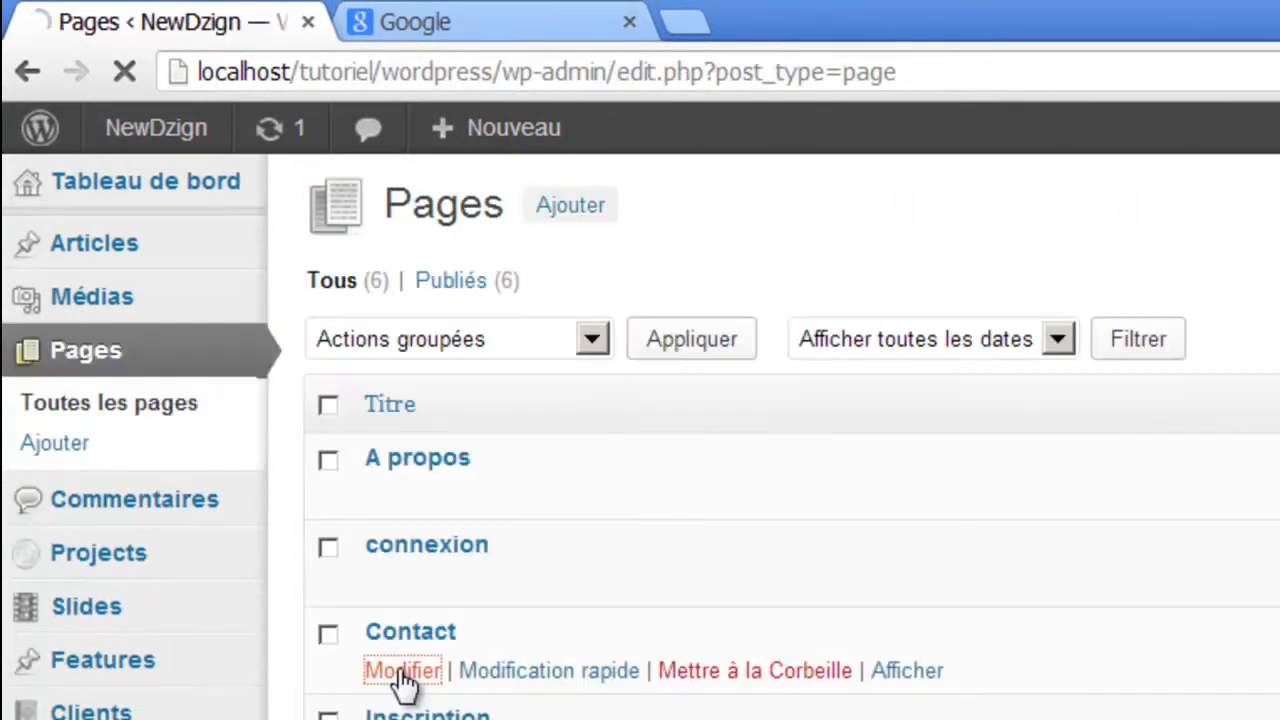
left_click(403, 672)
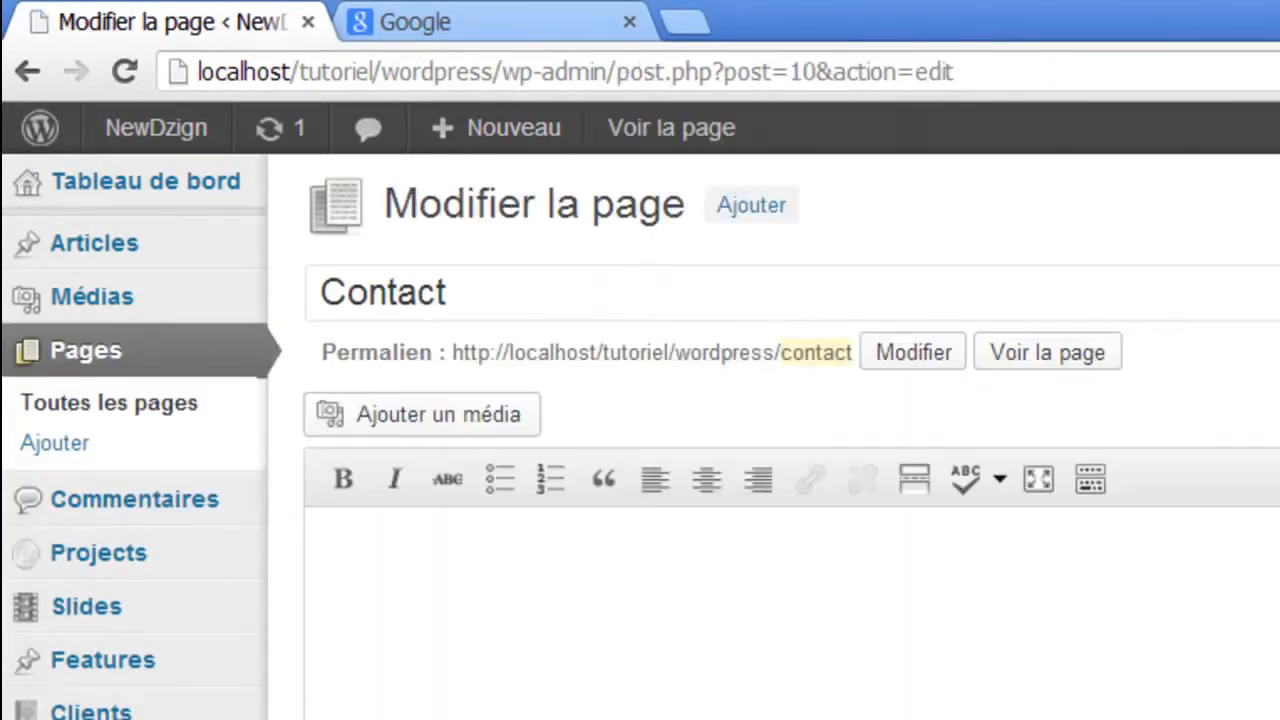
scroll(790, 436, "down", 15)
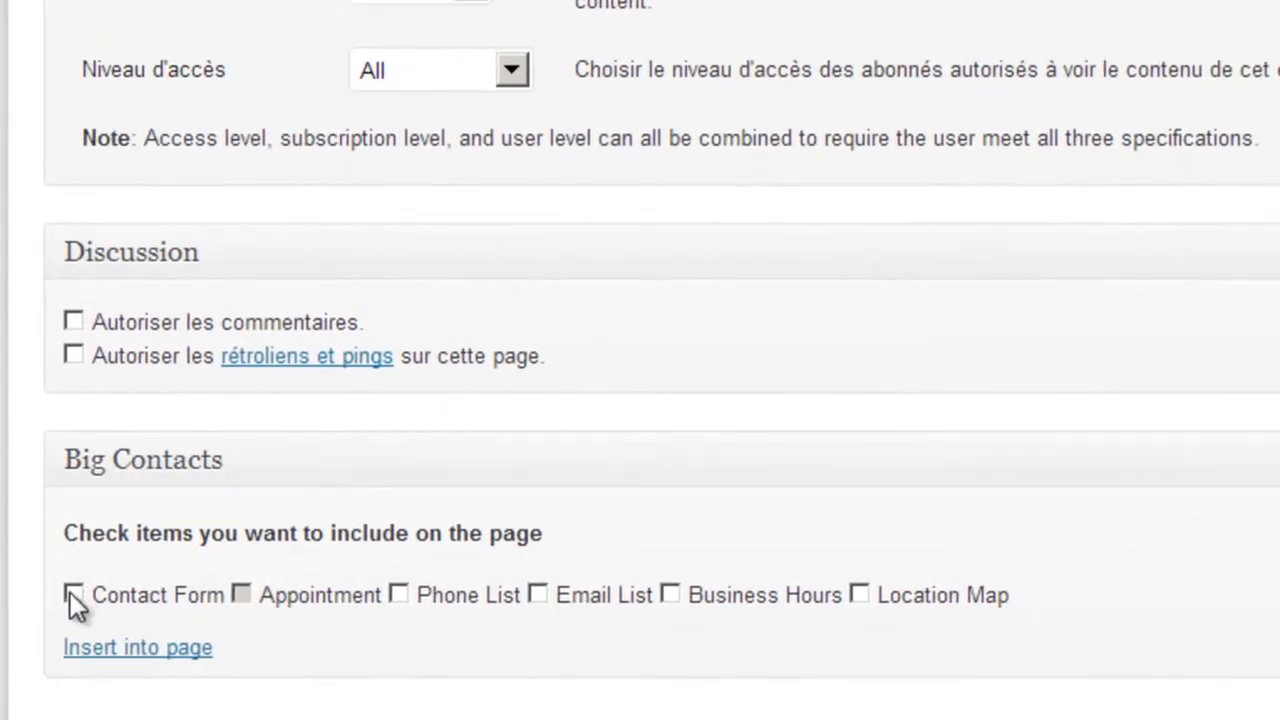
left_click(73, 595)
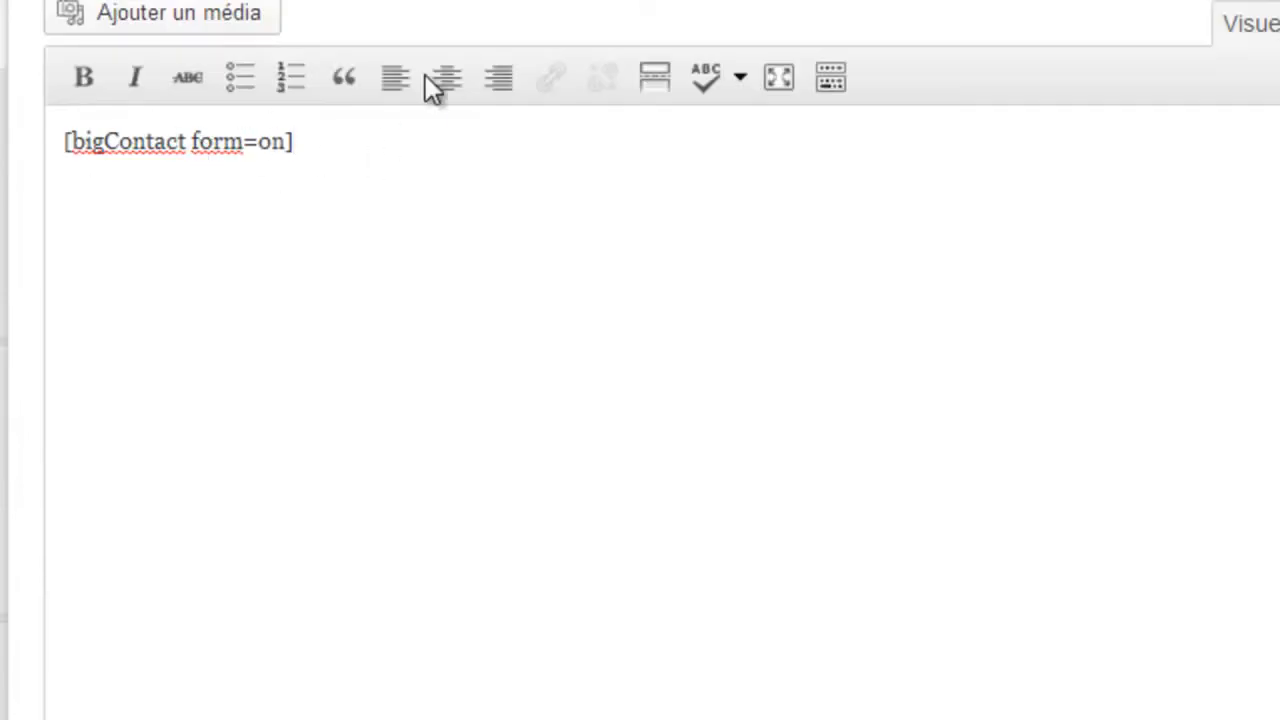
left_click_drag(323, 146, 2, 150)
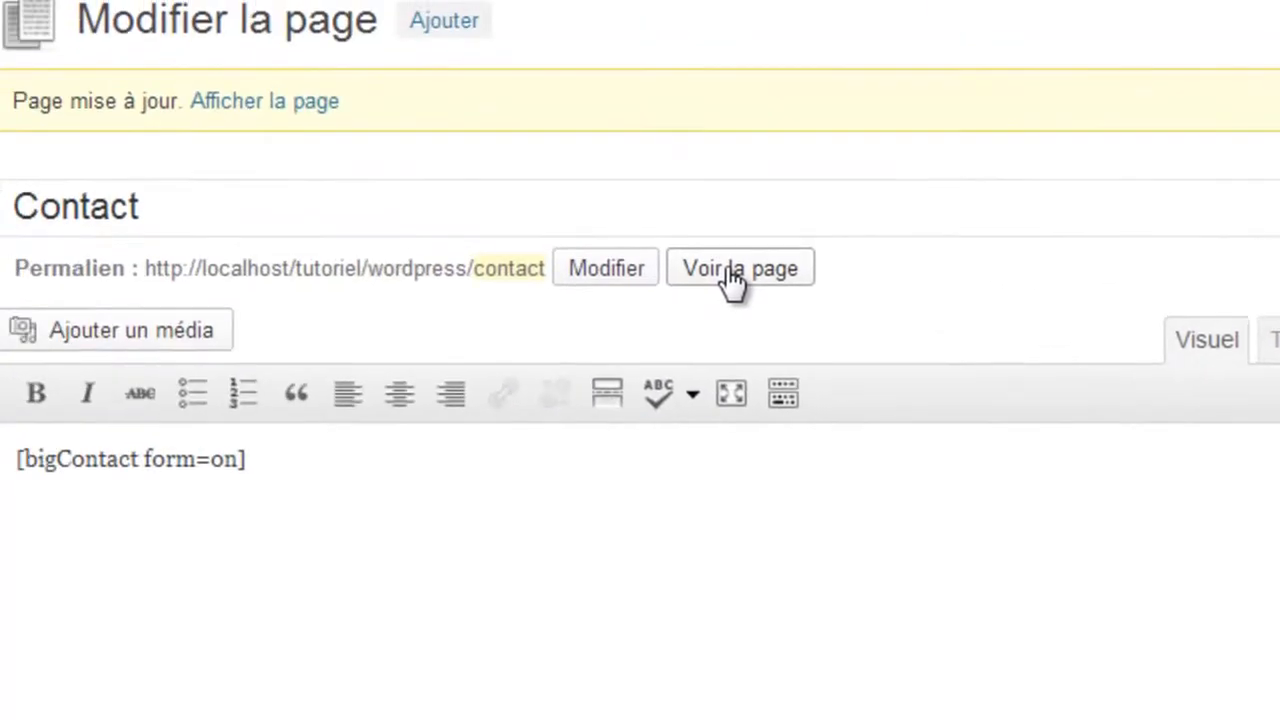
- View the live Contact page and try the name, e-mail and phone fields of the French form
left_click(757, 276)
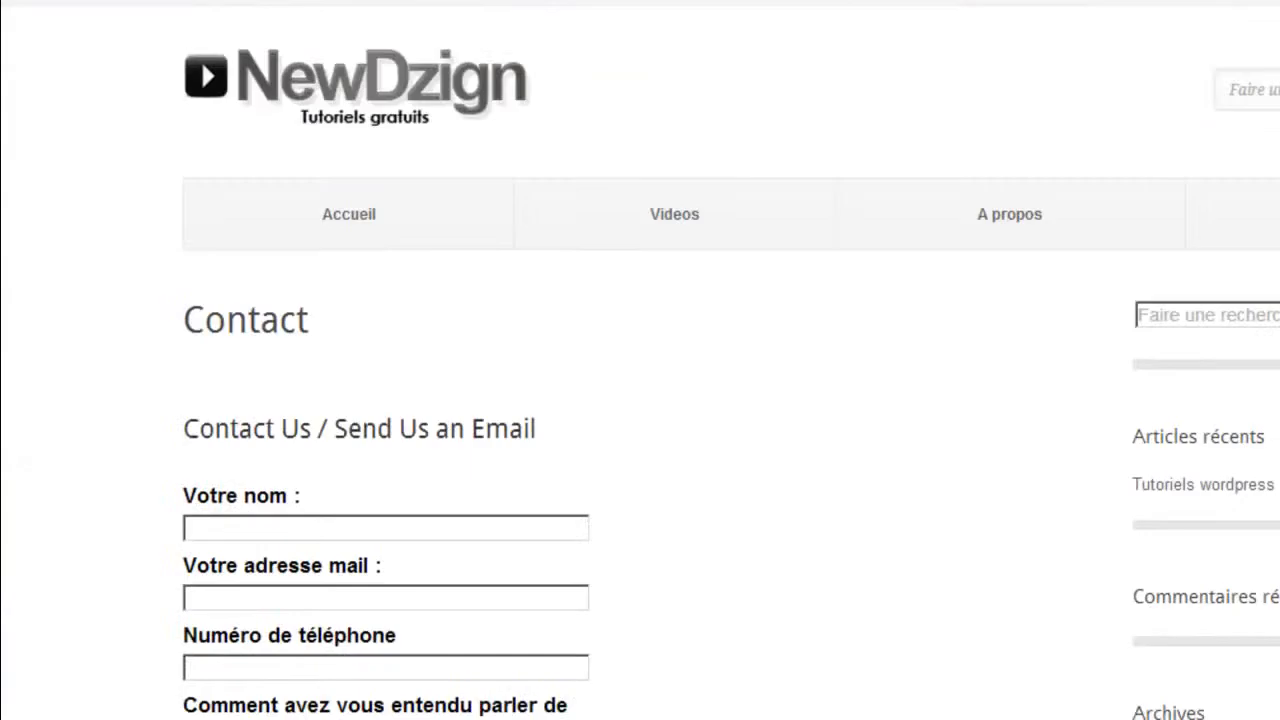
scroll(640, 360, "up", 3)
scroll(640, 360, "down", 5)
scroll(640, 360, "up", 3)
left_click(408, 160)
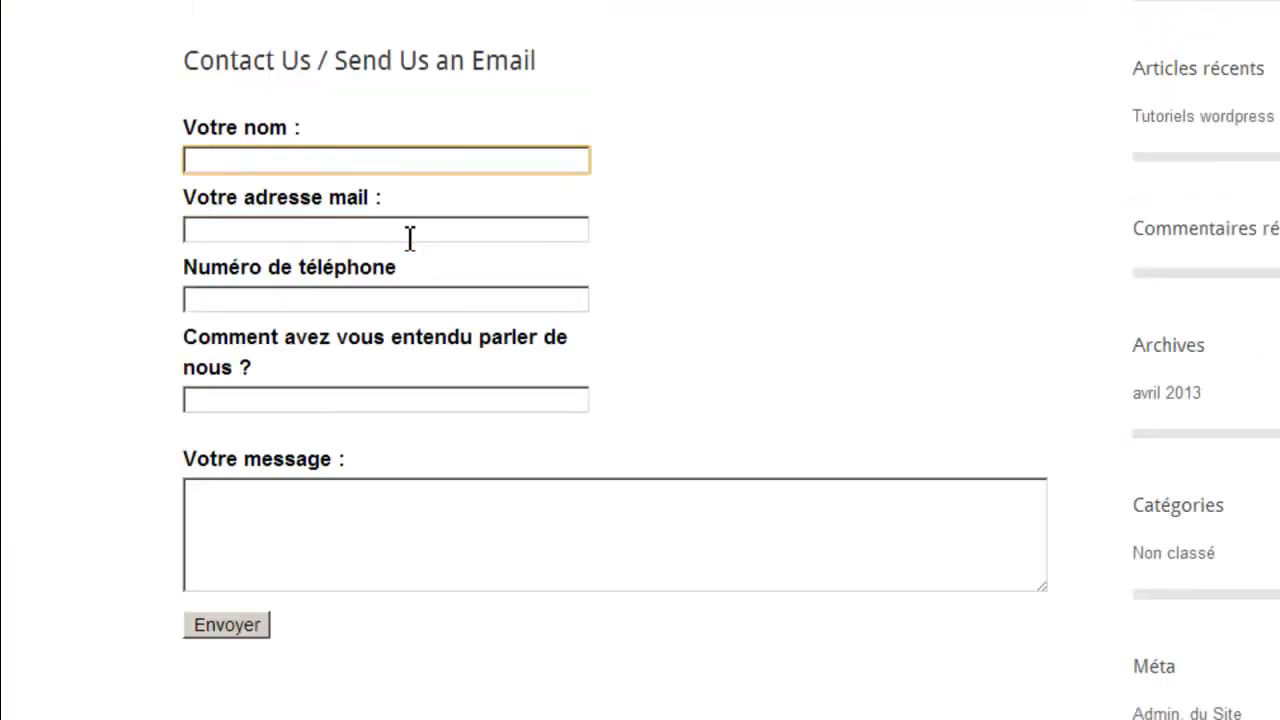
left_click(410, 237)
left_click(386, 300)
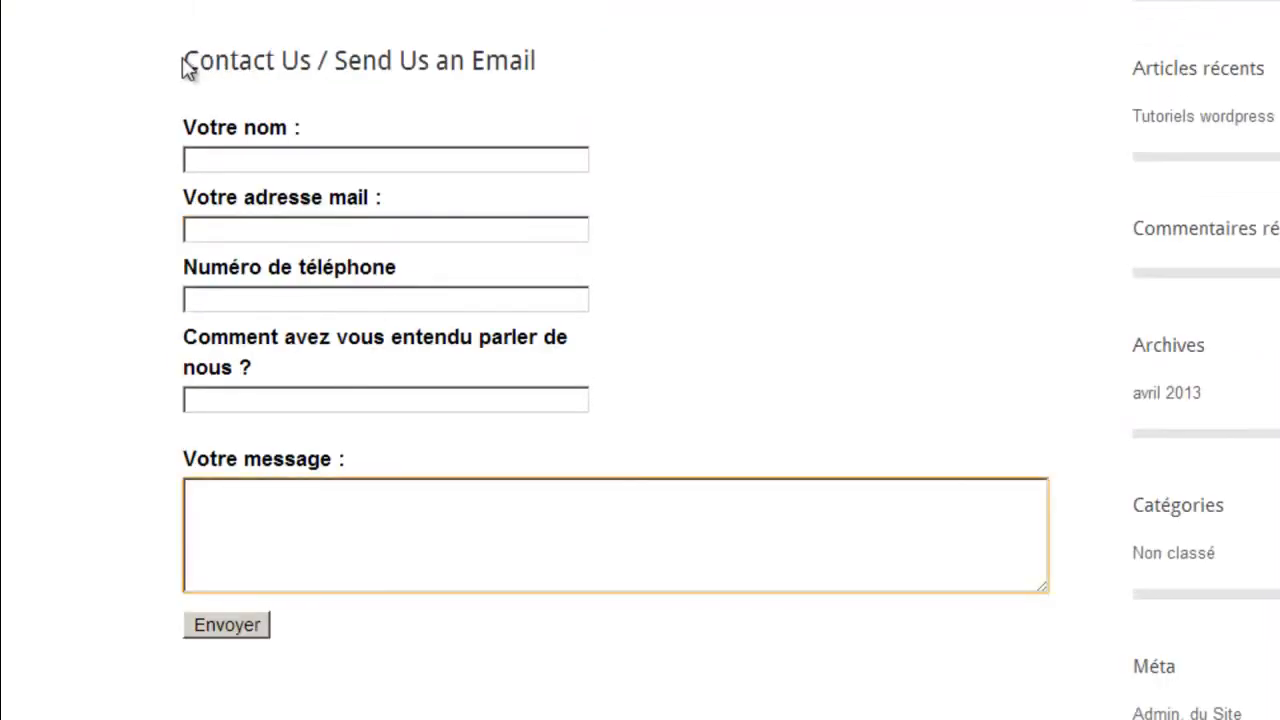
left_click_drag(186, 70, 509, 81)
left_click(779, 116)
scroll(640, 360, "up", 4)
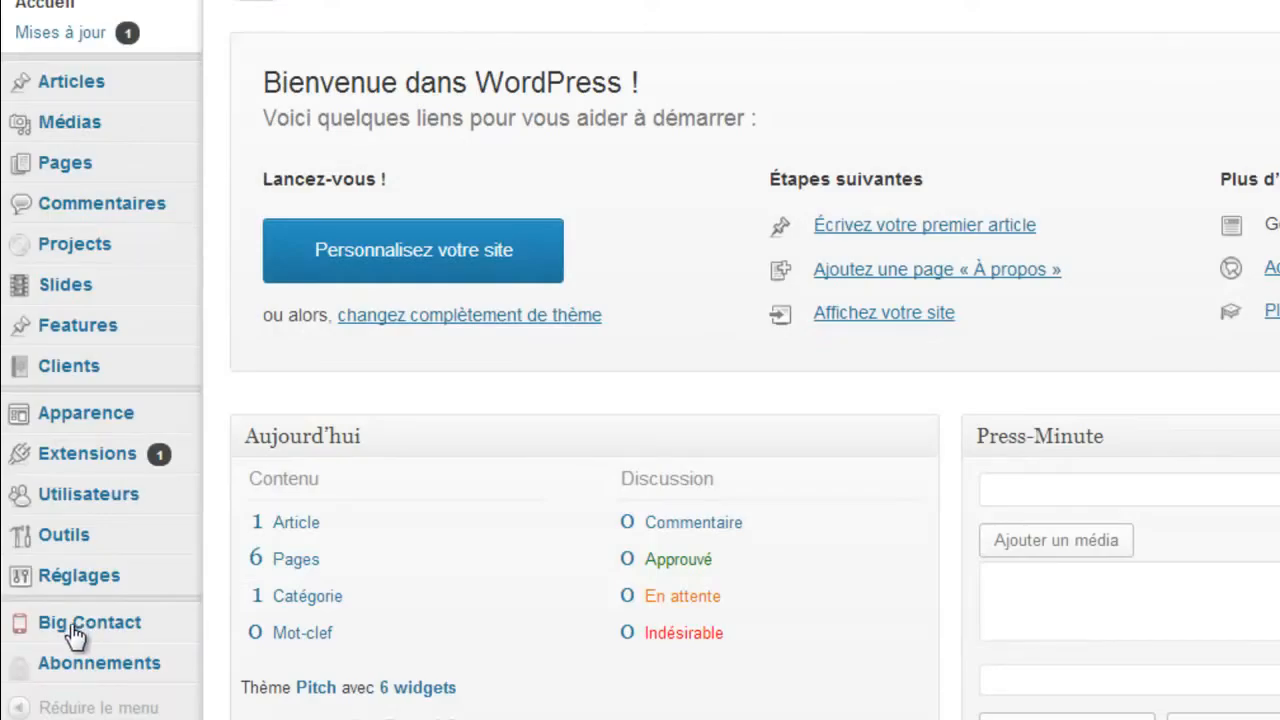
- Replace the Big Contact form heading with 'Veuillez remplir les champs demandés'
left_click(76, 630)
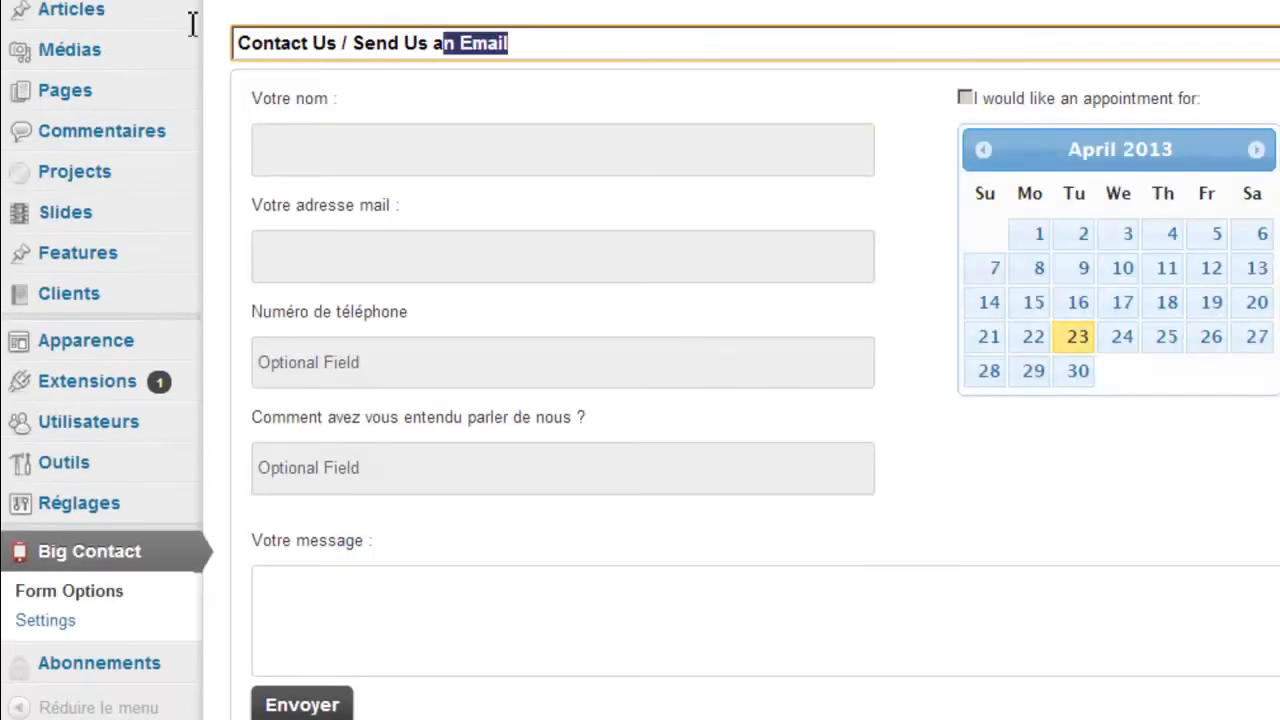
key("ctrl+a")
type("Pour no")
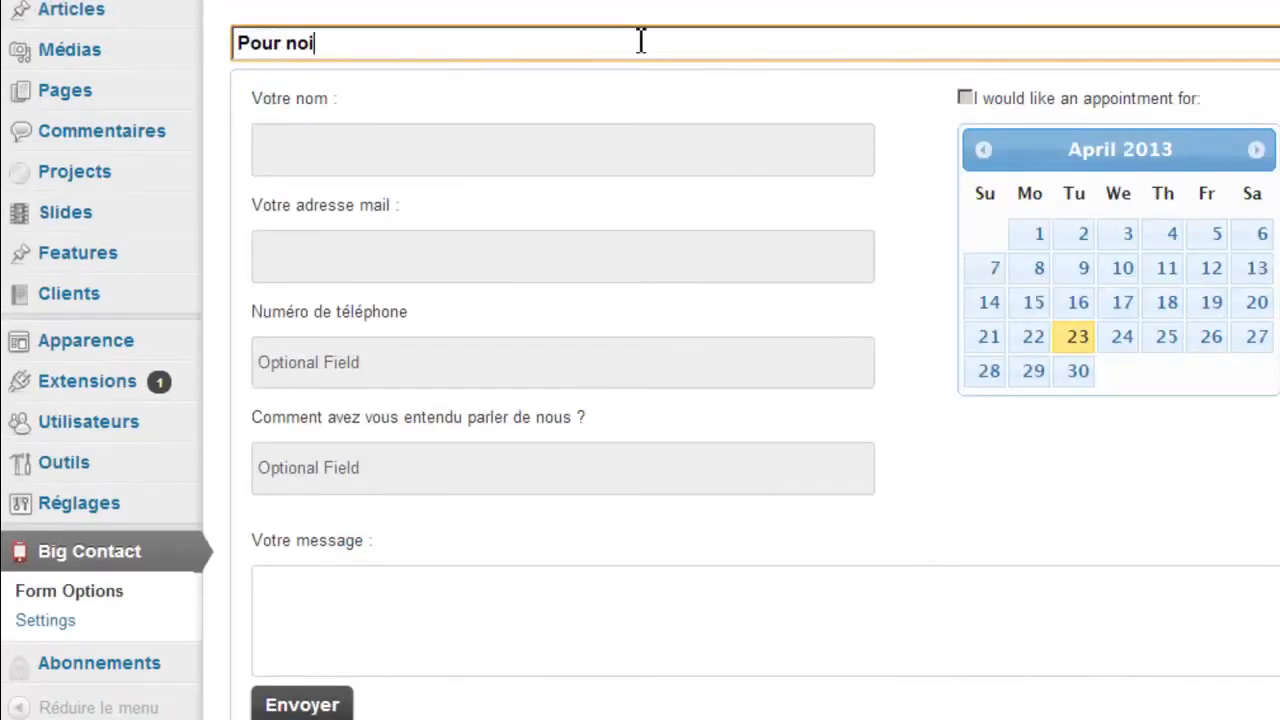
key("BackSpace")
key("BackSpace")
key("BackSpace")
key("BackSpace")
key("BackSpace")
key("BackSpace")
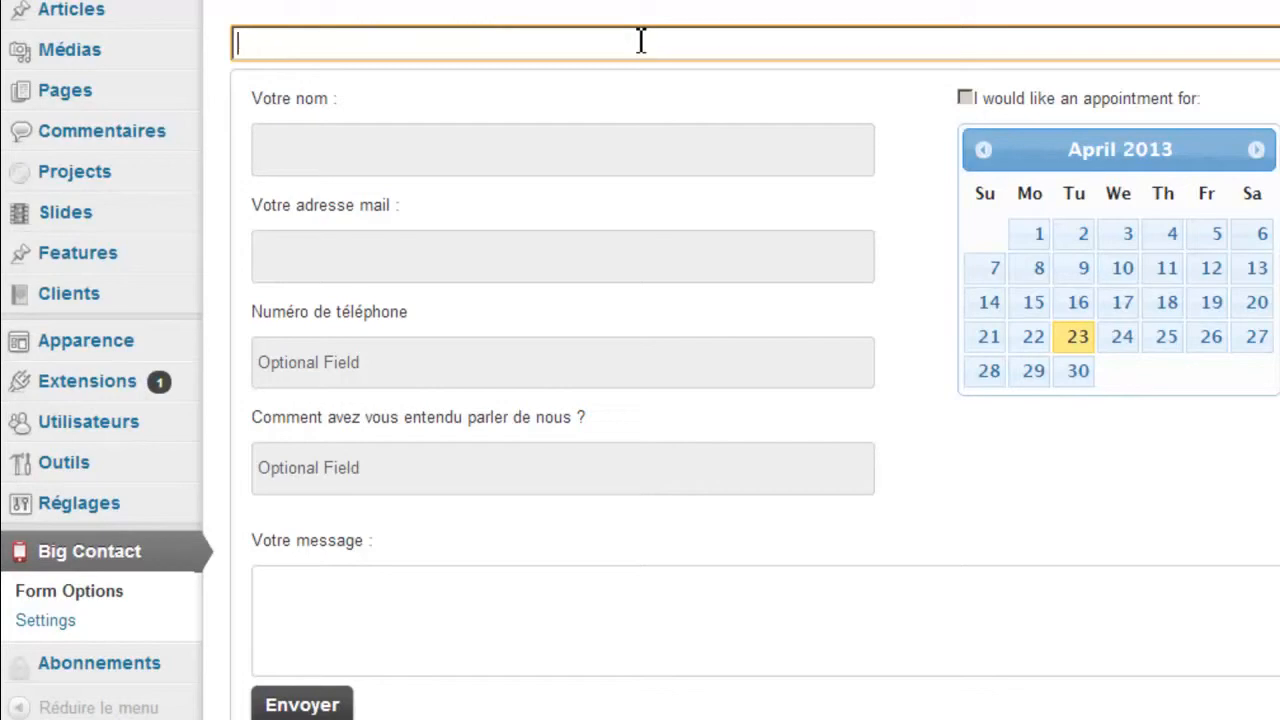
type("Veuillez rempl")
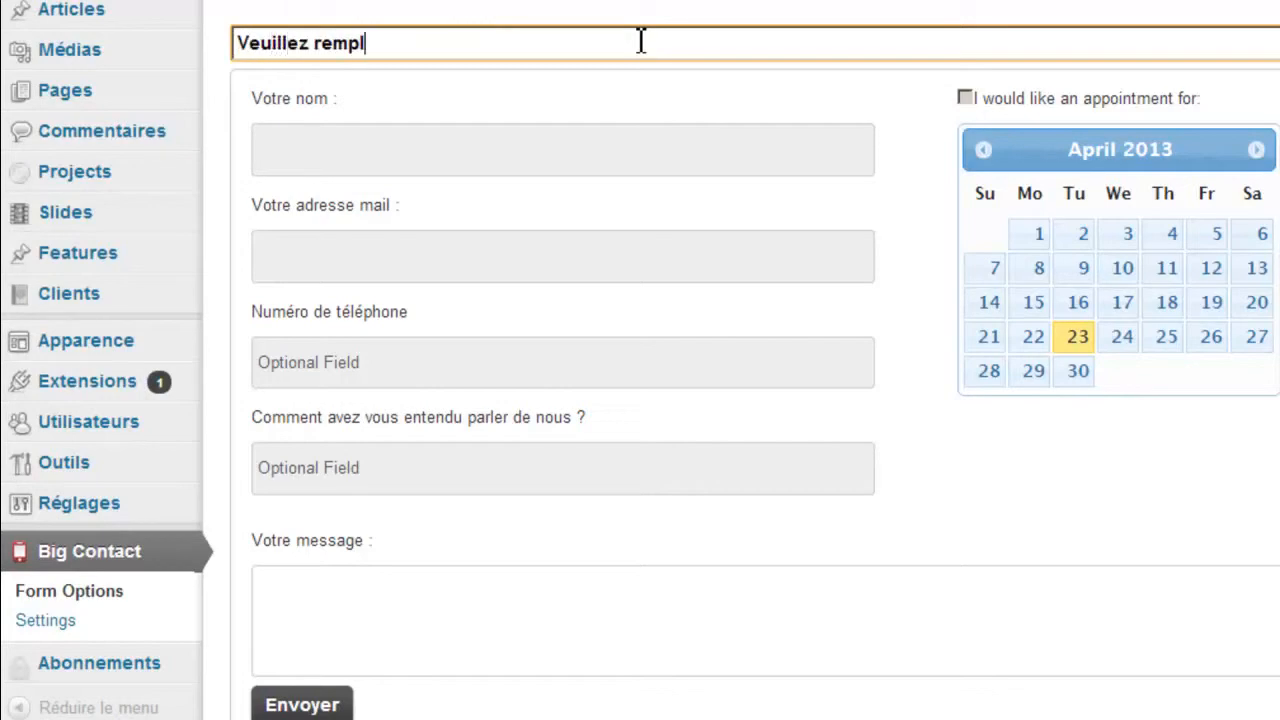
type("ir les champs demandé")
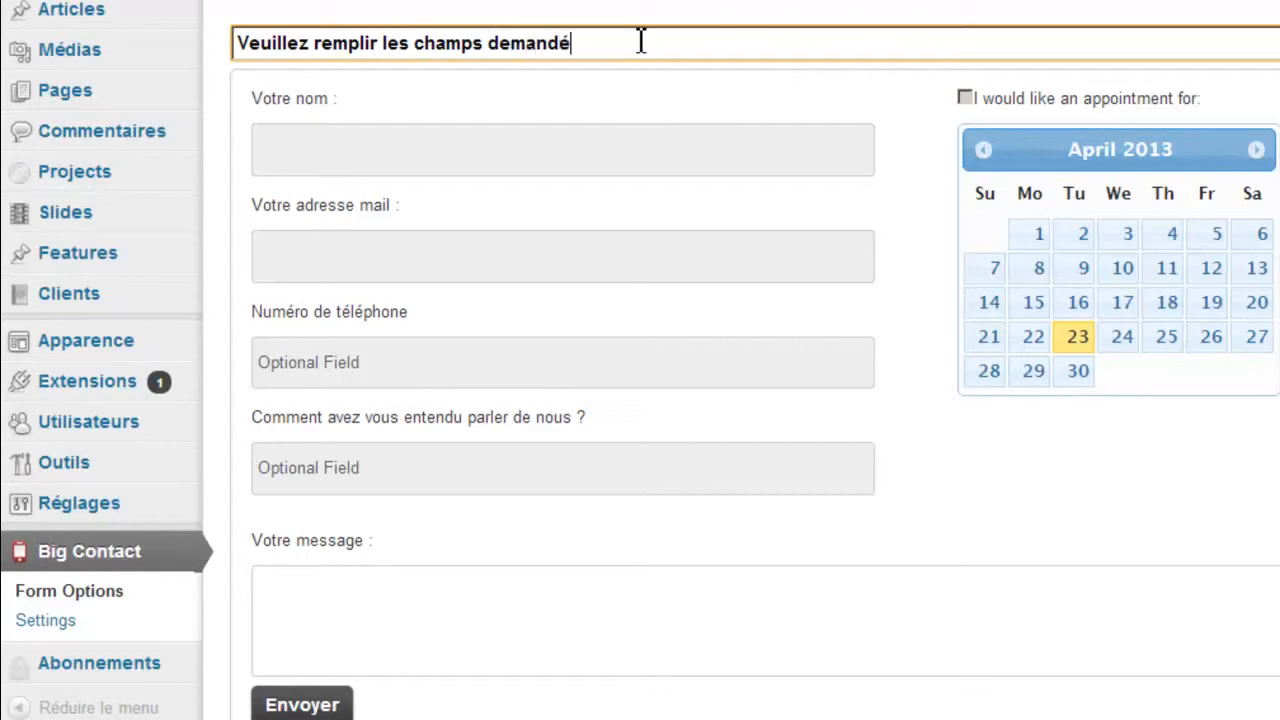
type("s")
scroll(641, 40, "down", 7)
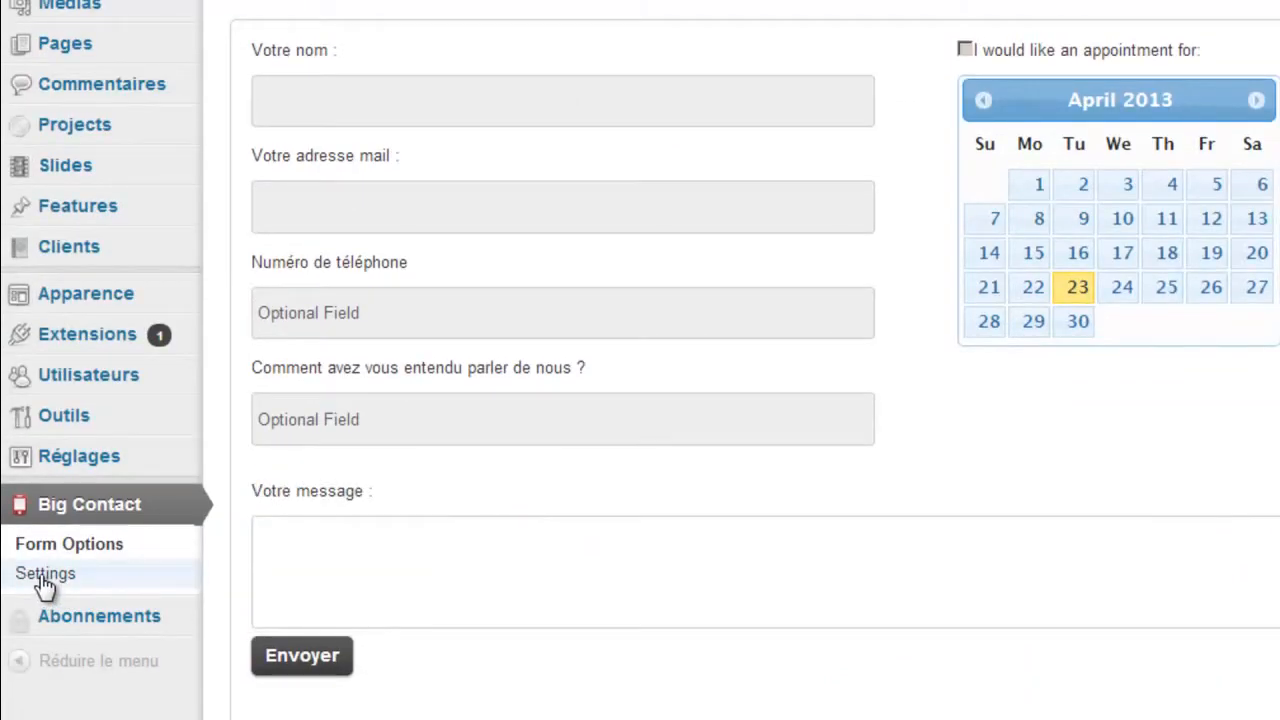
- Open the Big Contact e-mail settings and enter a single general recipient e-mail address
left_click(44, 576)
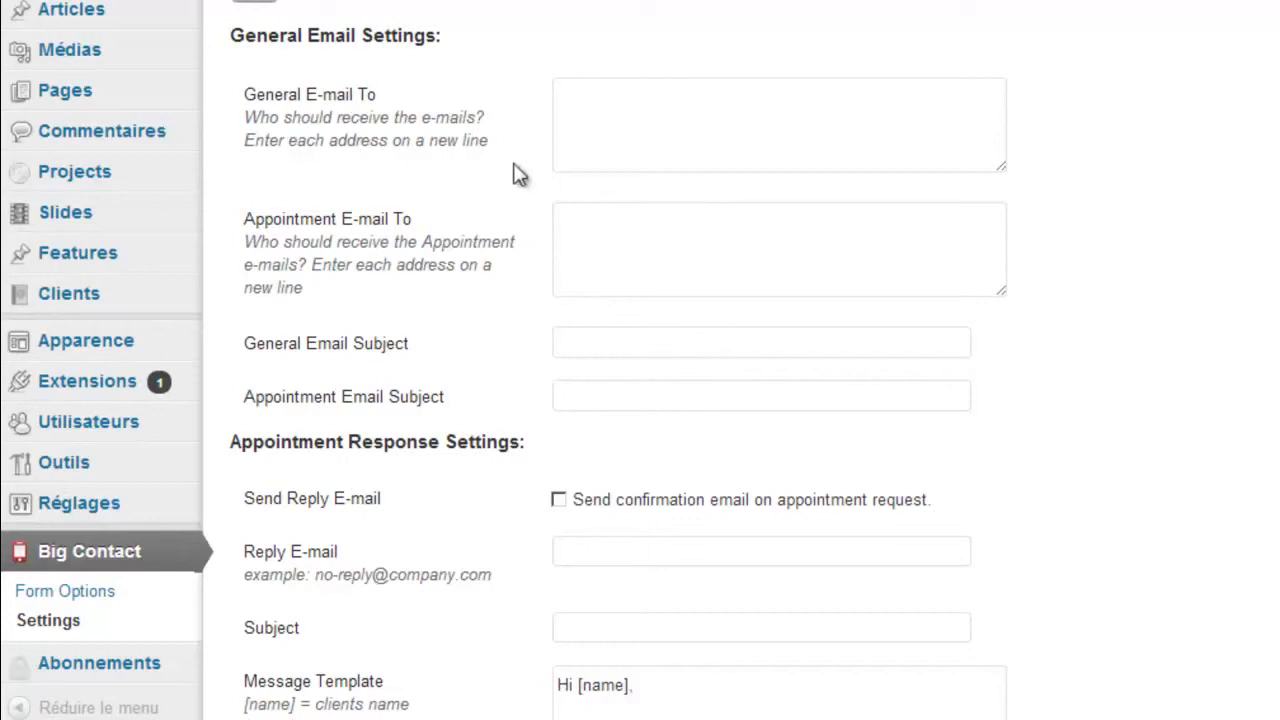
left_click(669, 88)
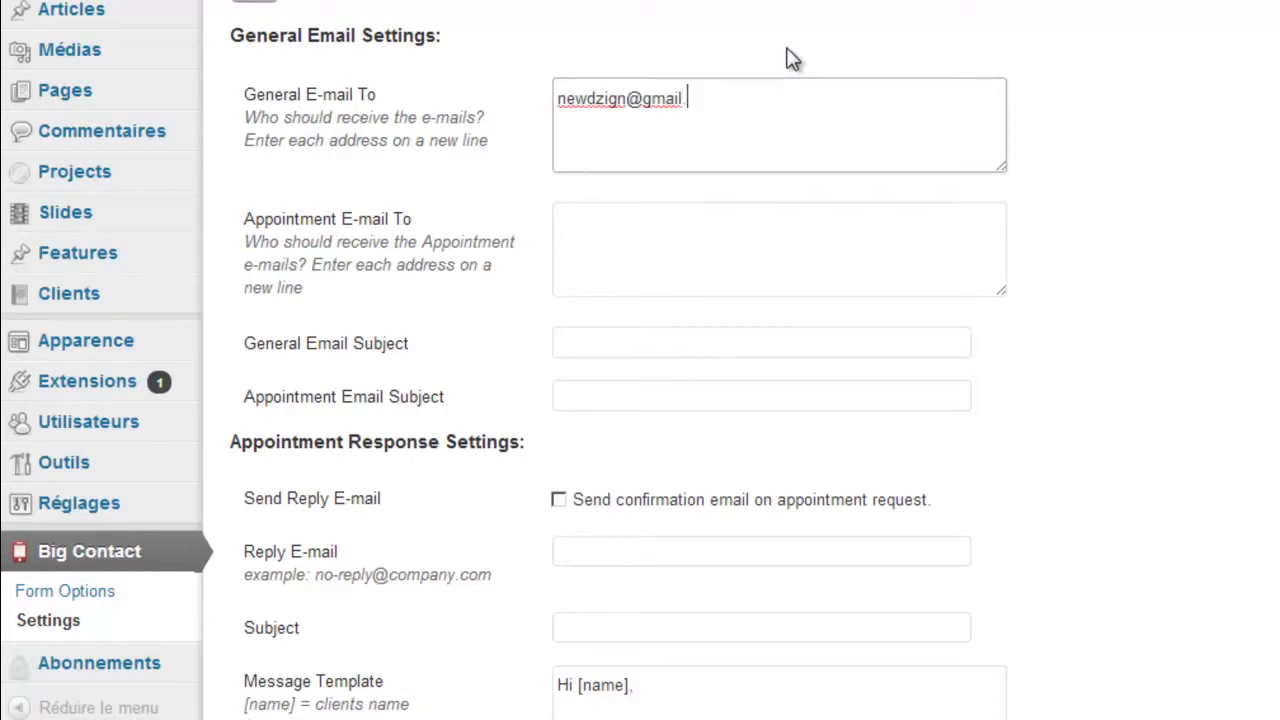
left_click_drag(712, 100, 472, 78)
key("ctrl+c")
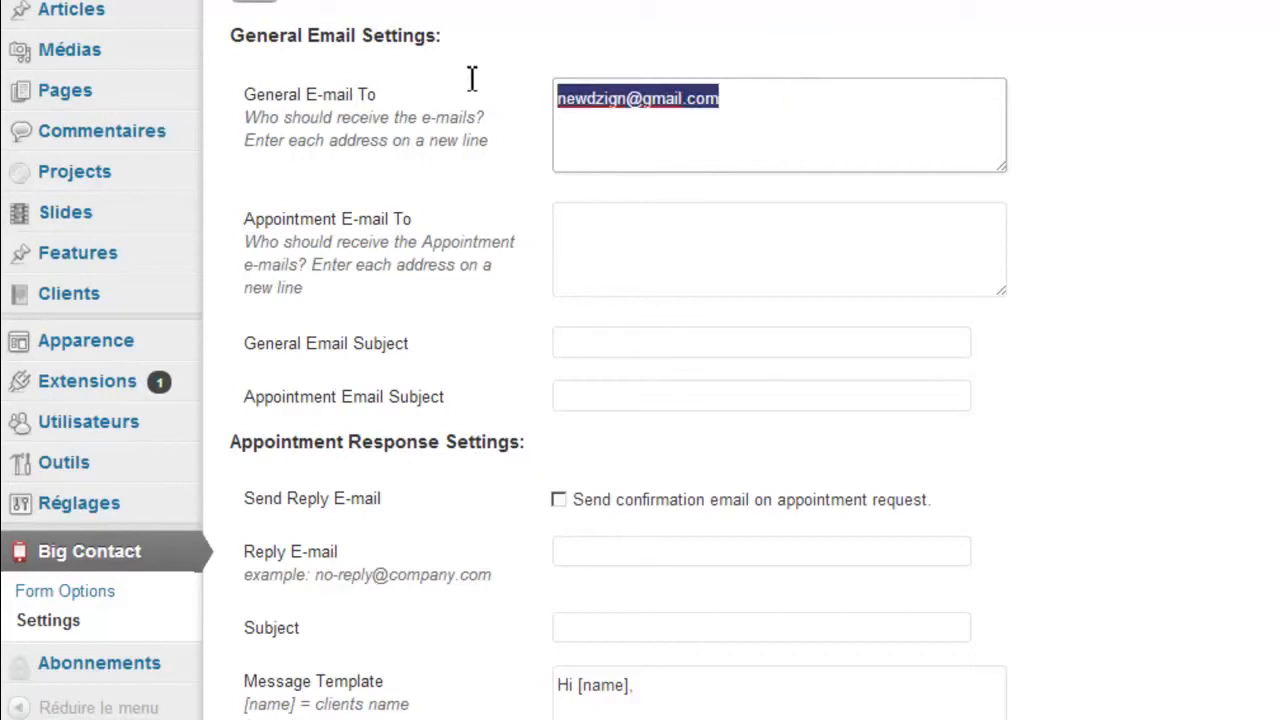
left_click(745, 101)
key("Return")
key("ctrl+v")
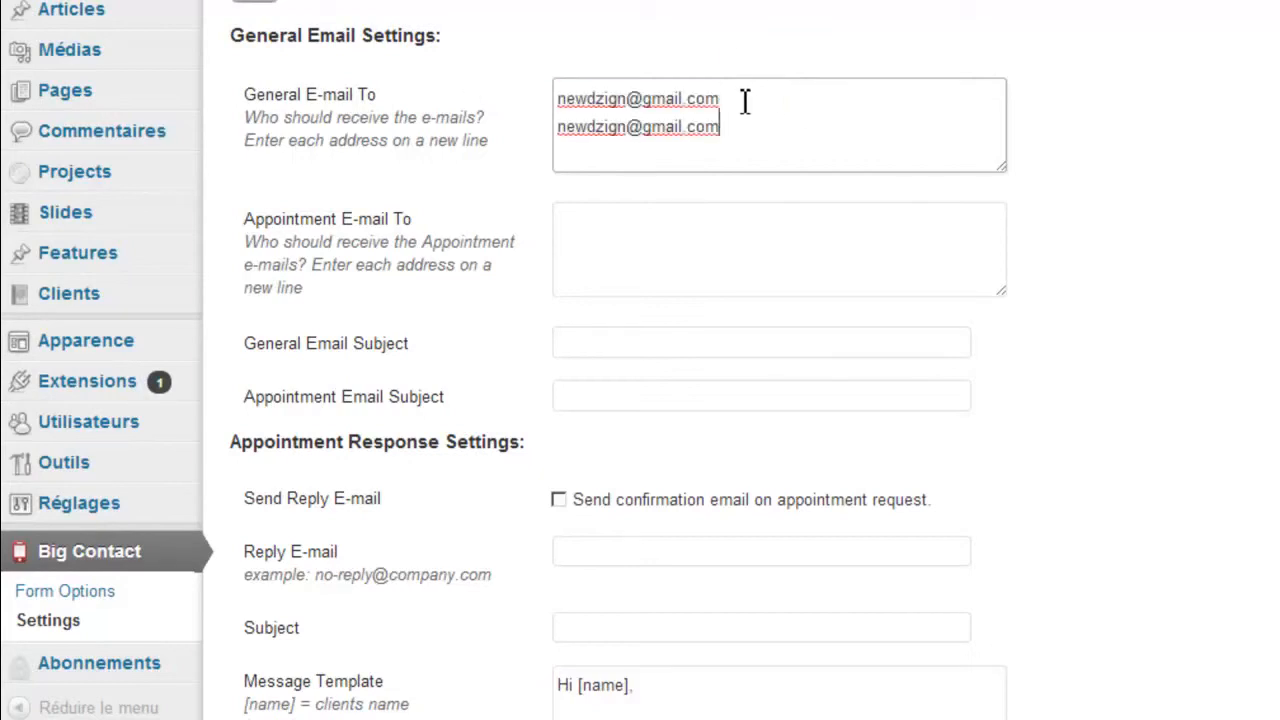
key("ctrl+v")
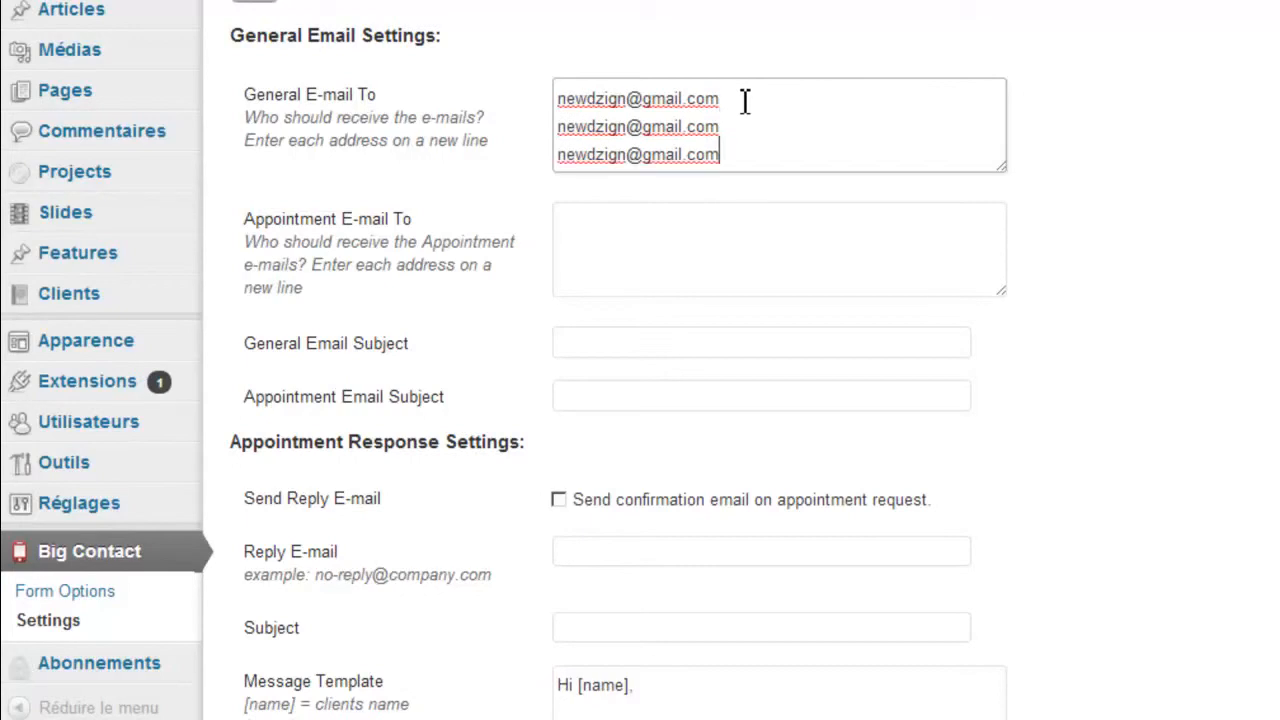
left_click_drag(734, 154, 556, 126)
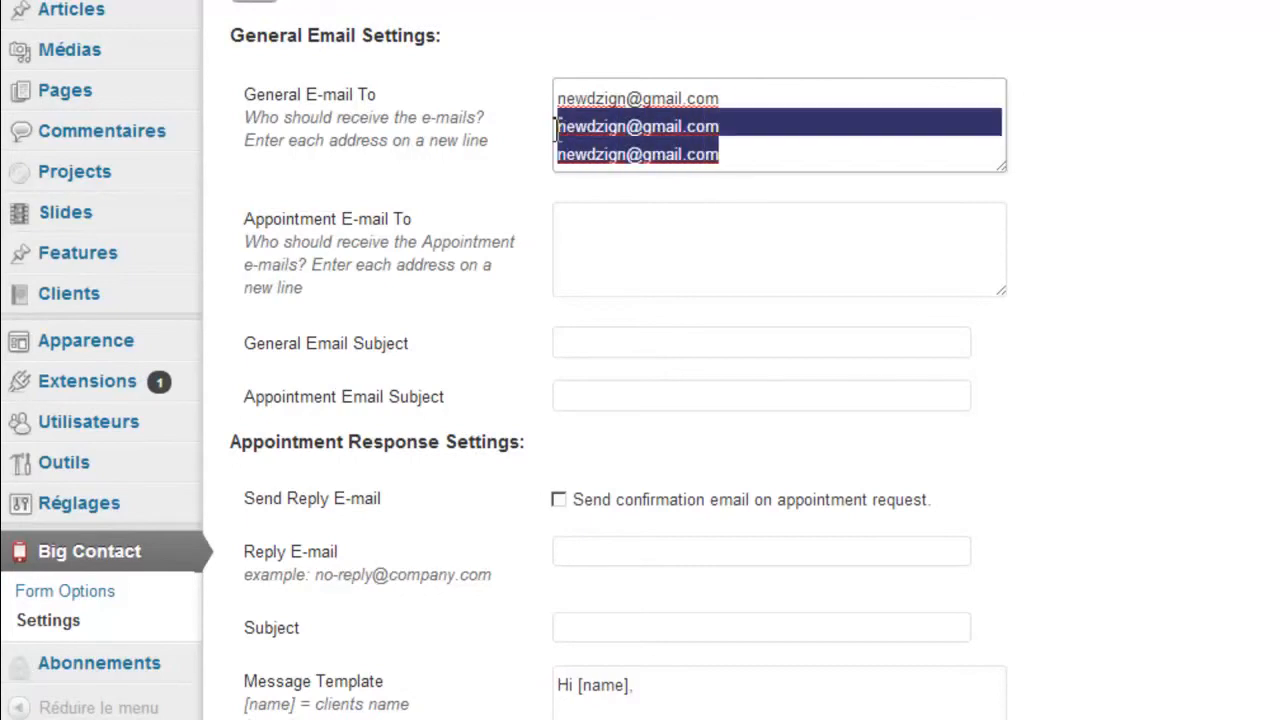
key("BackSpace")
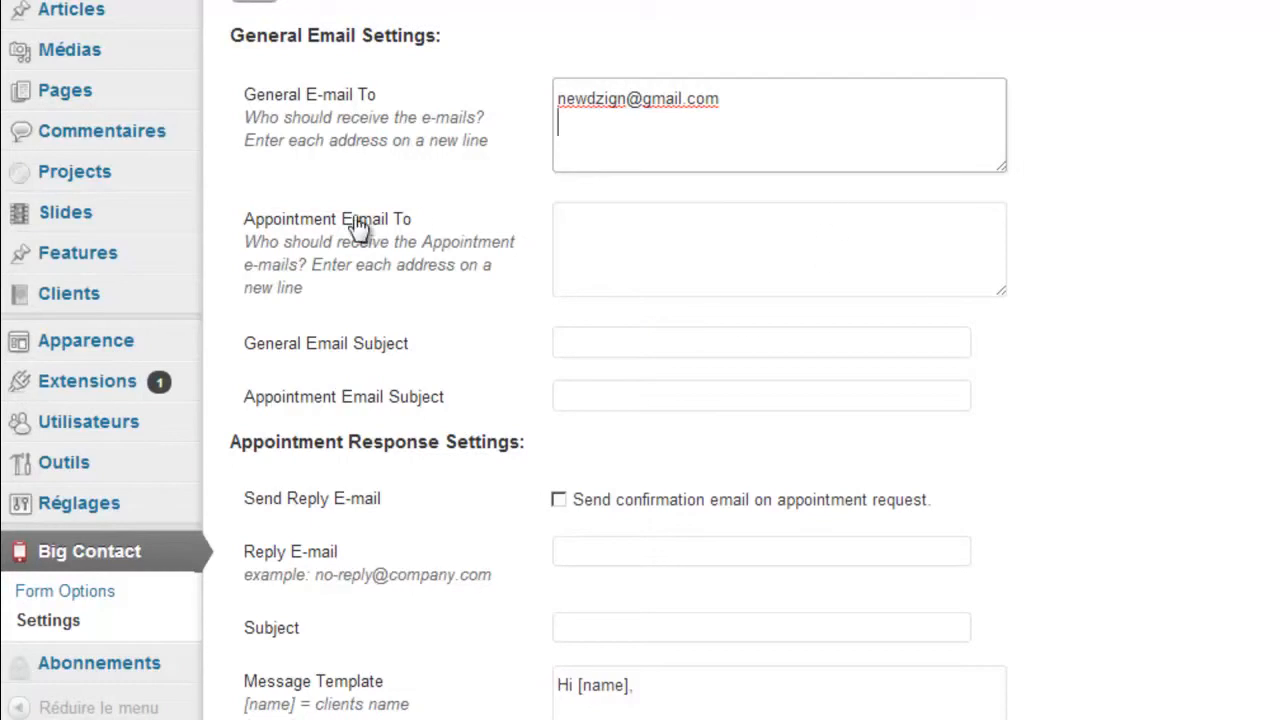
- Review the appointment recipients and message template, then save the Big Contact settings
left_click(634, 245)
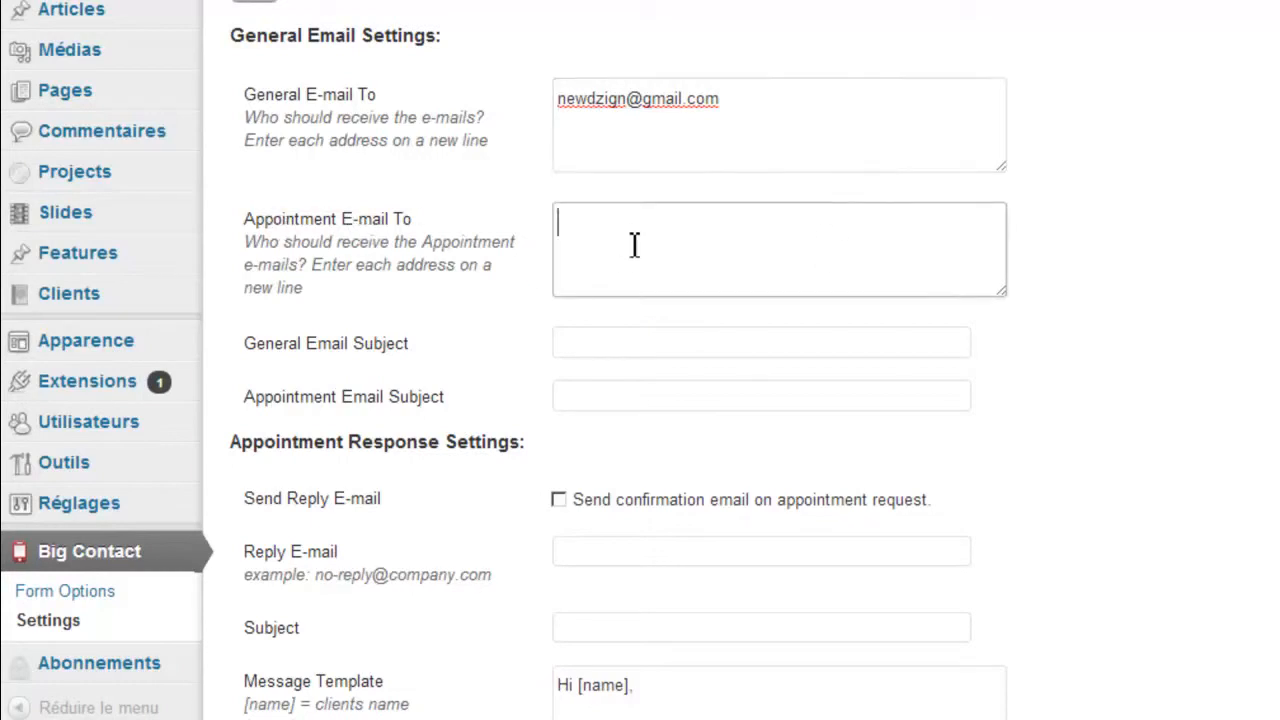
scroll(732, 127, "down", 2)
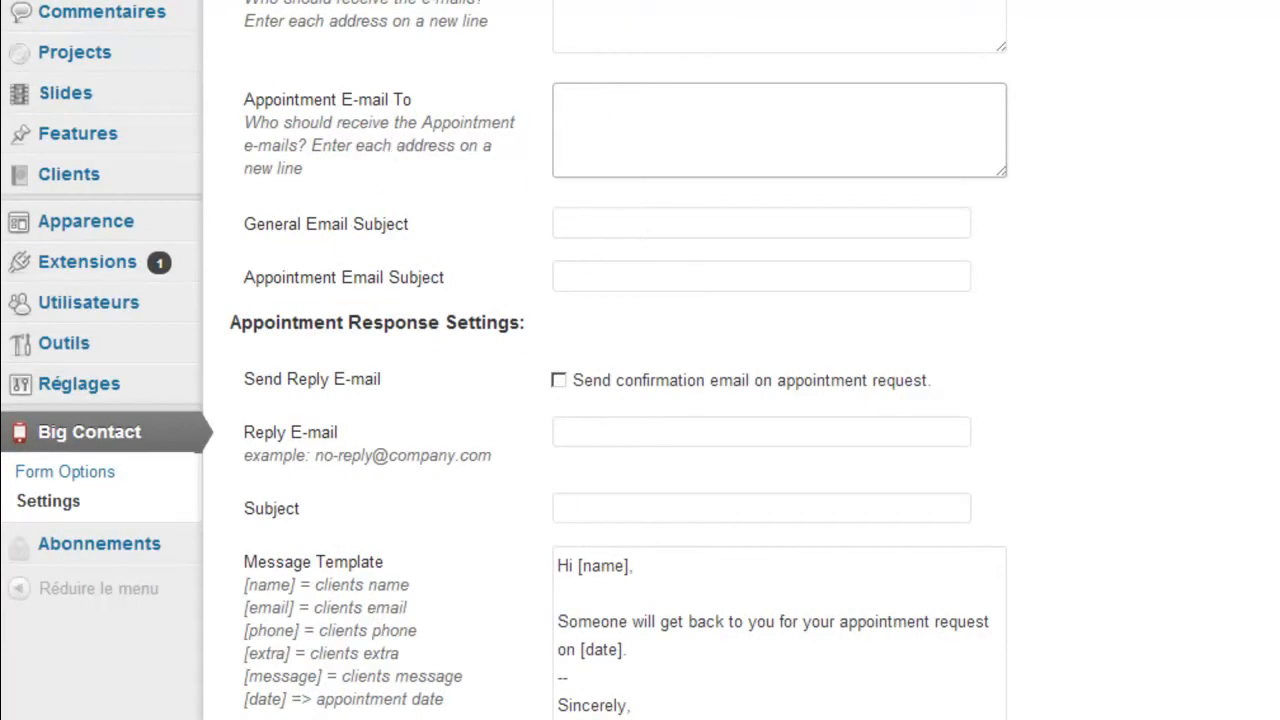
scroll(1133, 352, "down", 5)
scroll(1133, 352, "up", 3)
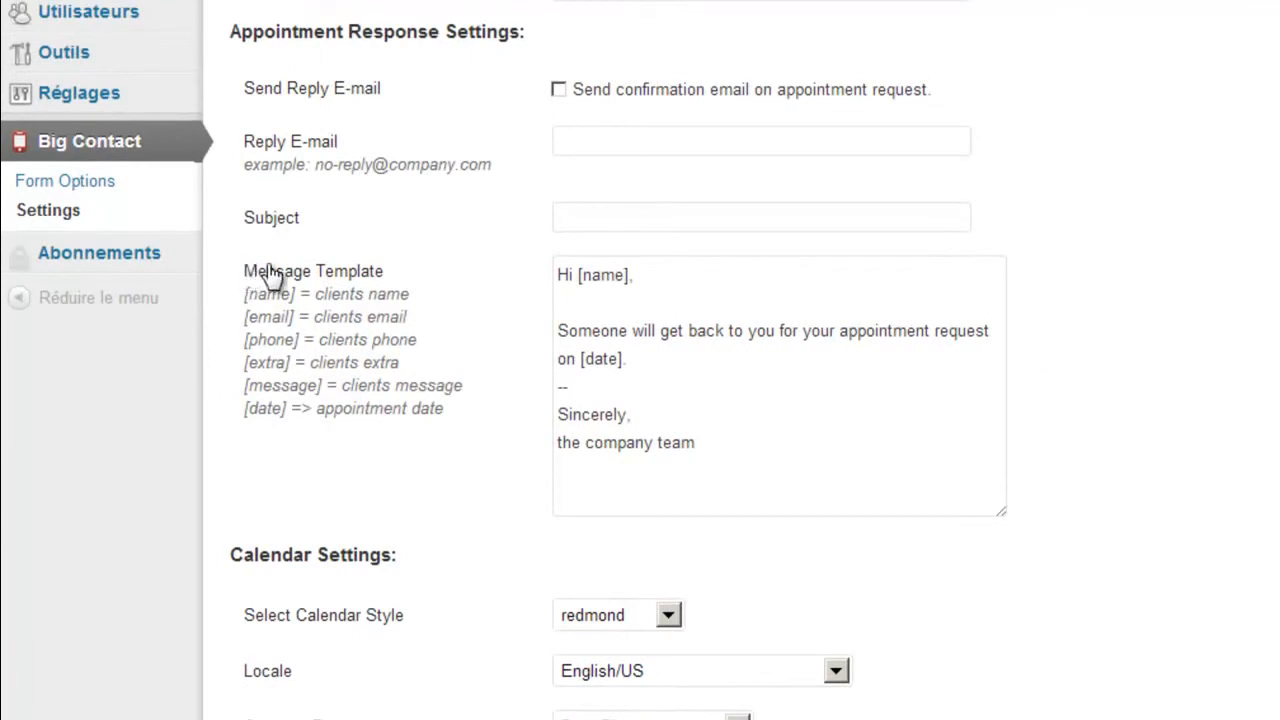
left_click_drag(727, 438, 517, 274)
left_click(1226, 492)
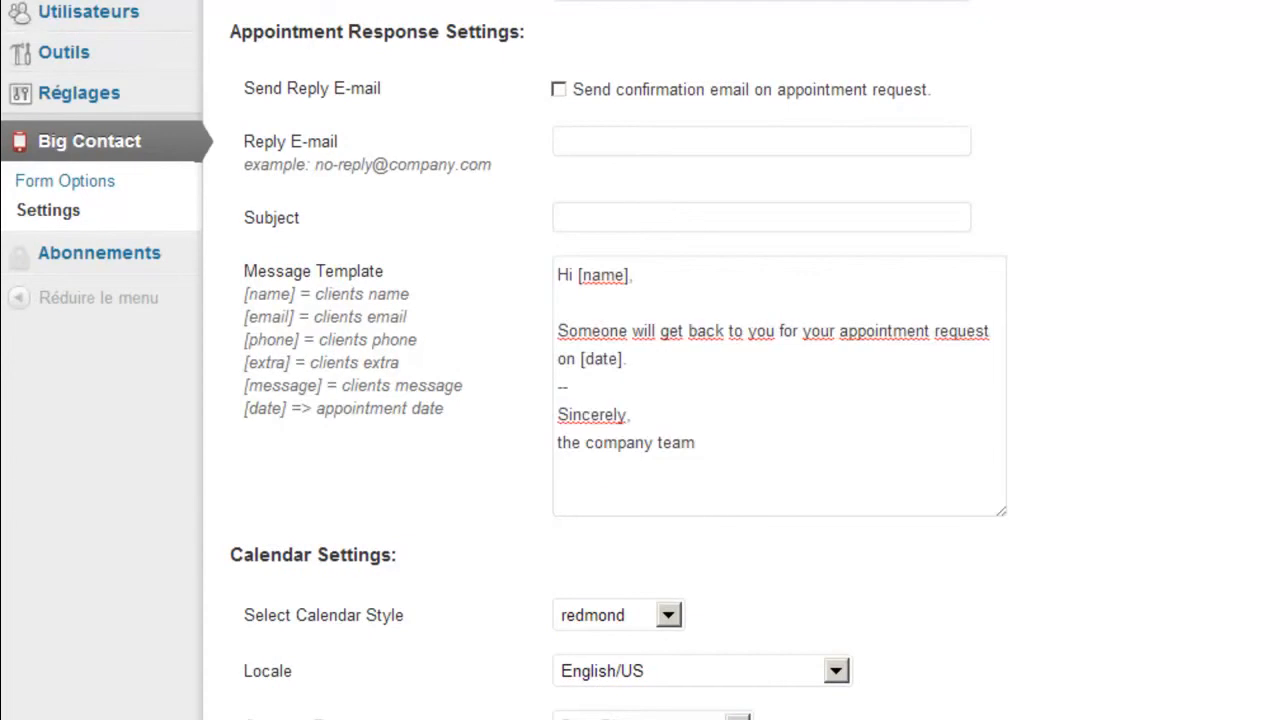
scroll(640, 360, "down", 10)
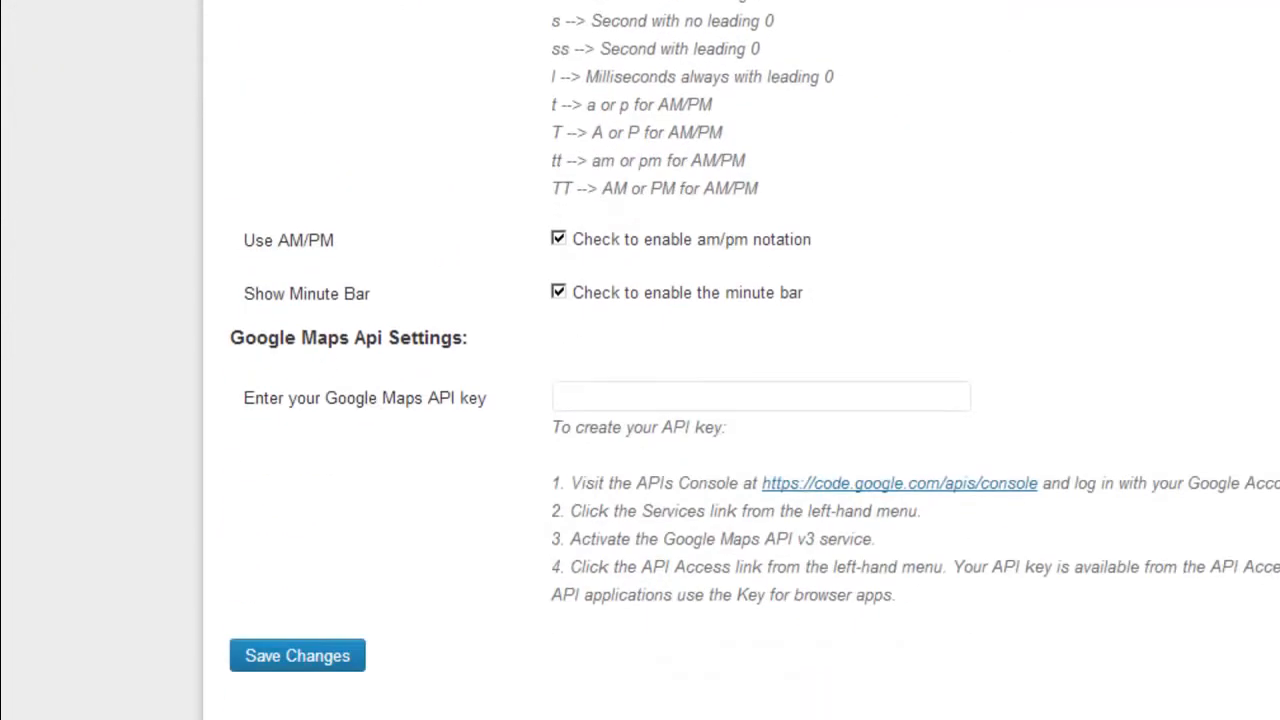
left_click(318, 657)
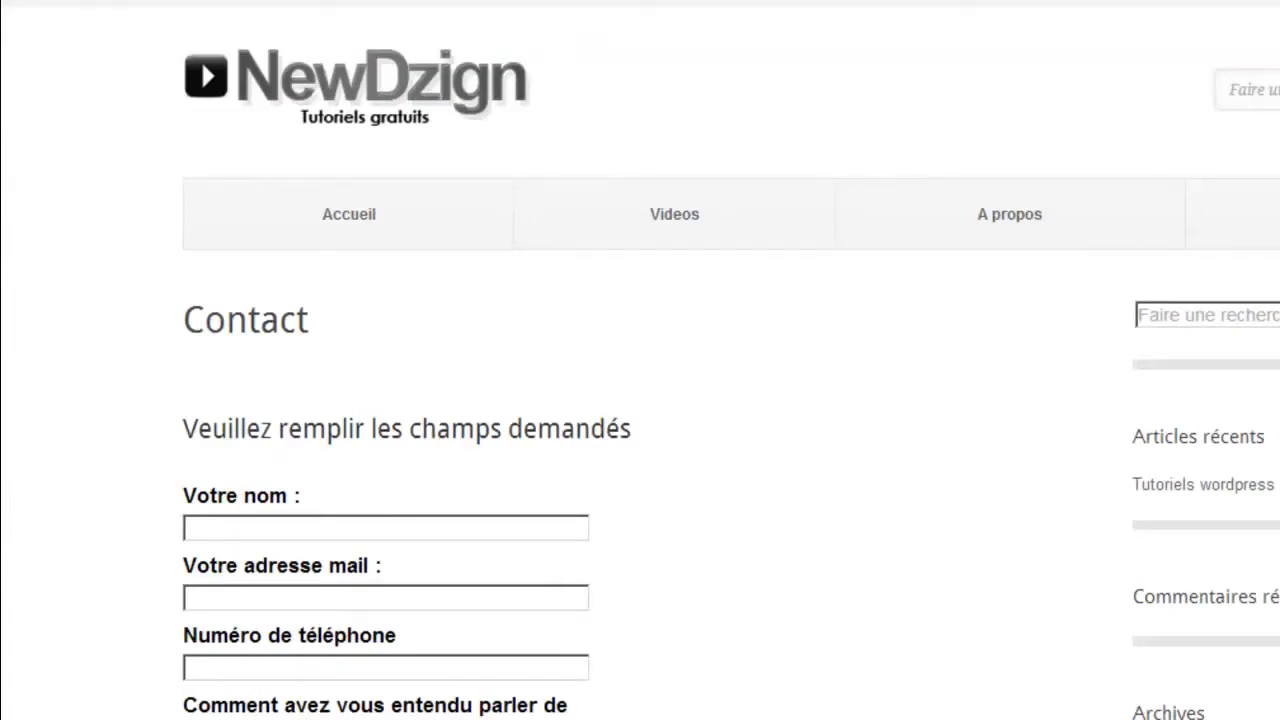
scroll(640, 360, "down", 7)
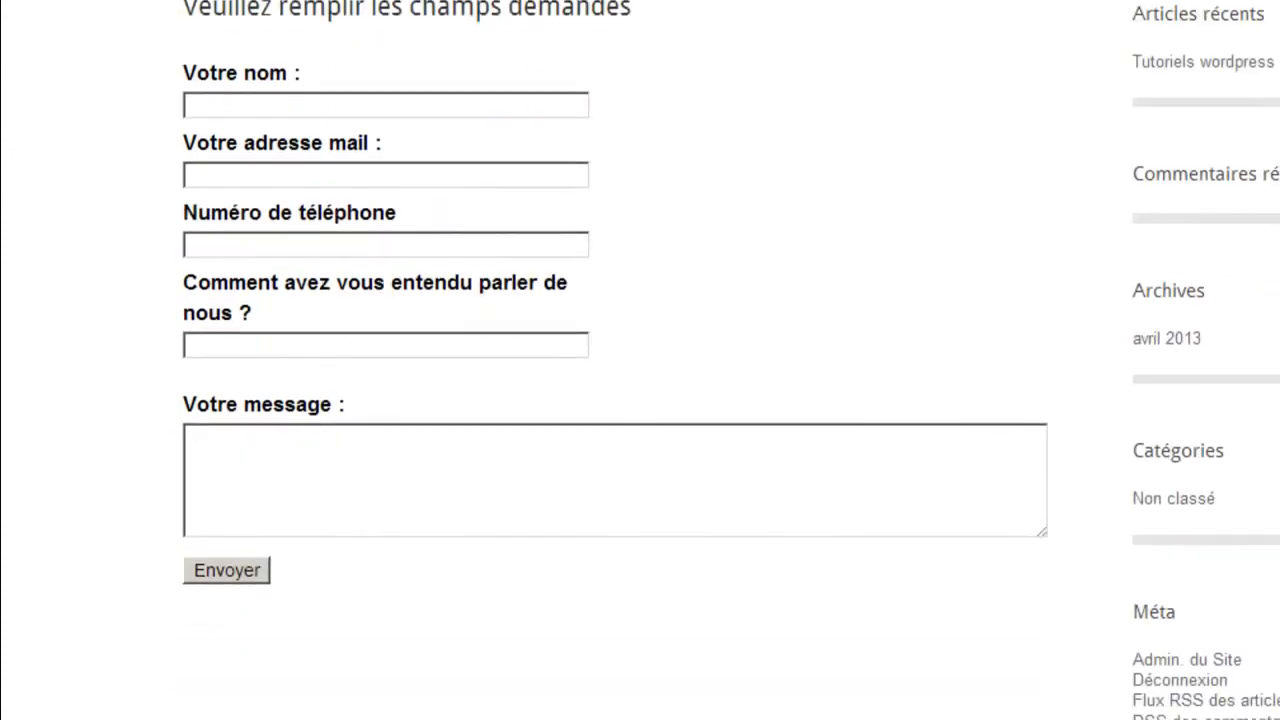
scroll(640, 360, "up", 7)
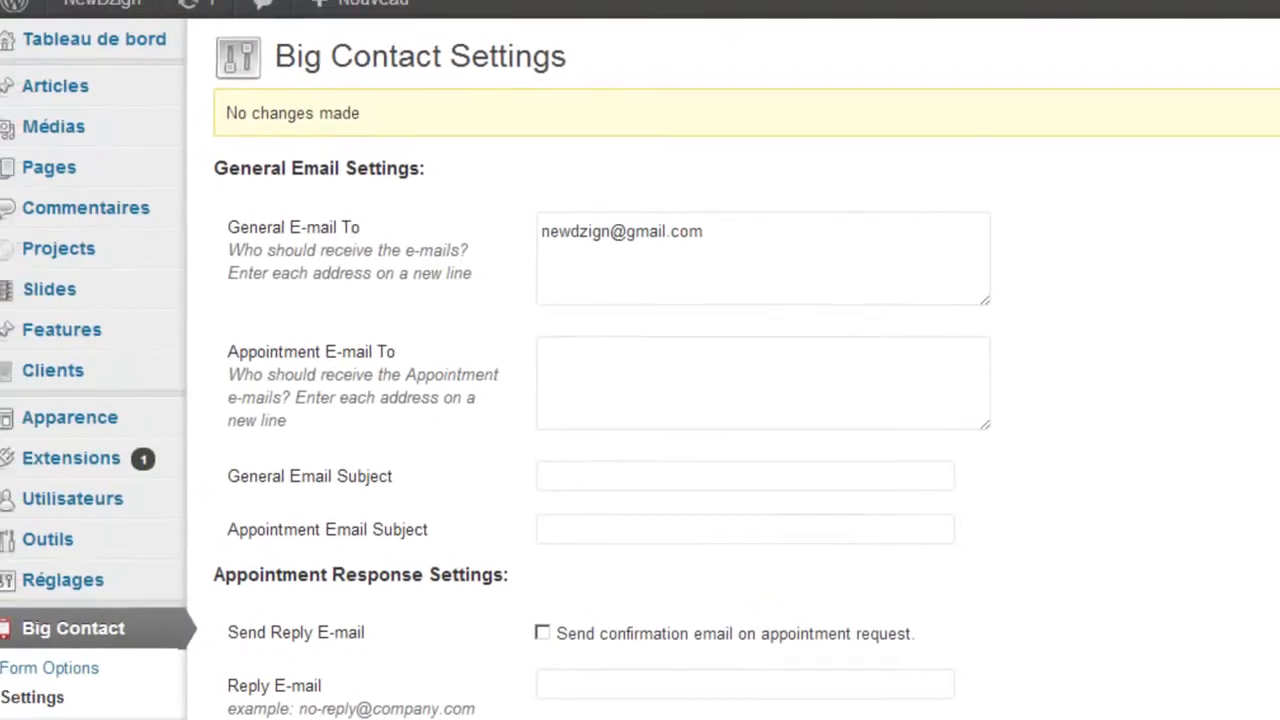
- On the Widgets page, drag Articles récents, Commentaires récents, Archives and Catégories out of the Sidebar
mouse_move(140, 428)
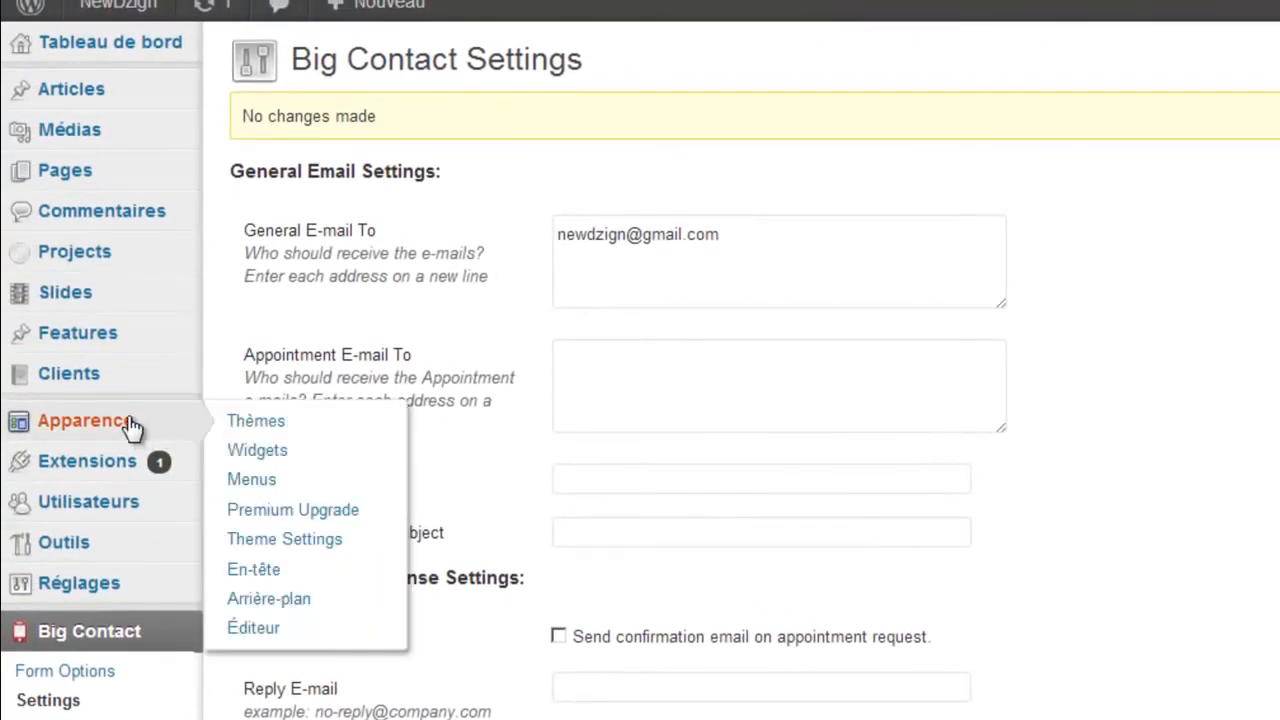
left_click(240, 455)
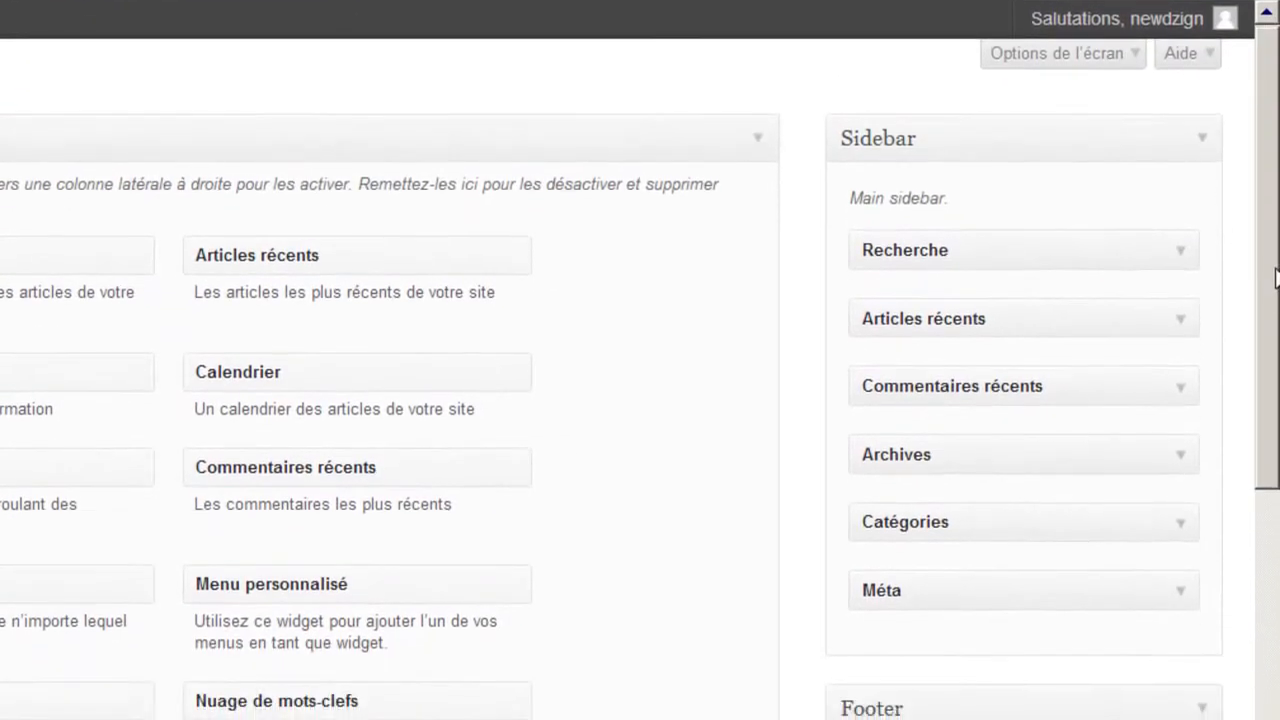
left_click_drag(1275, 268, 1277, 236)
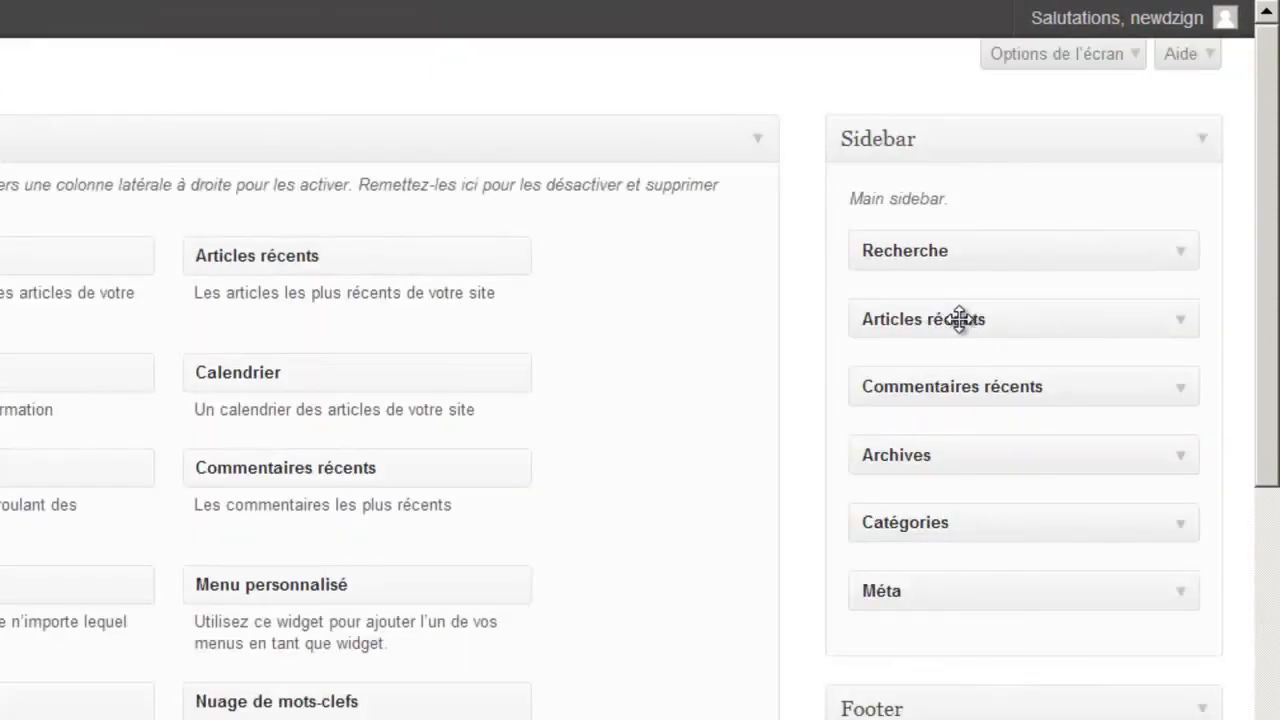
left_click_drag(958, 318, 699, 242)
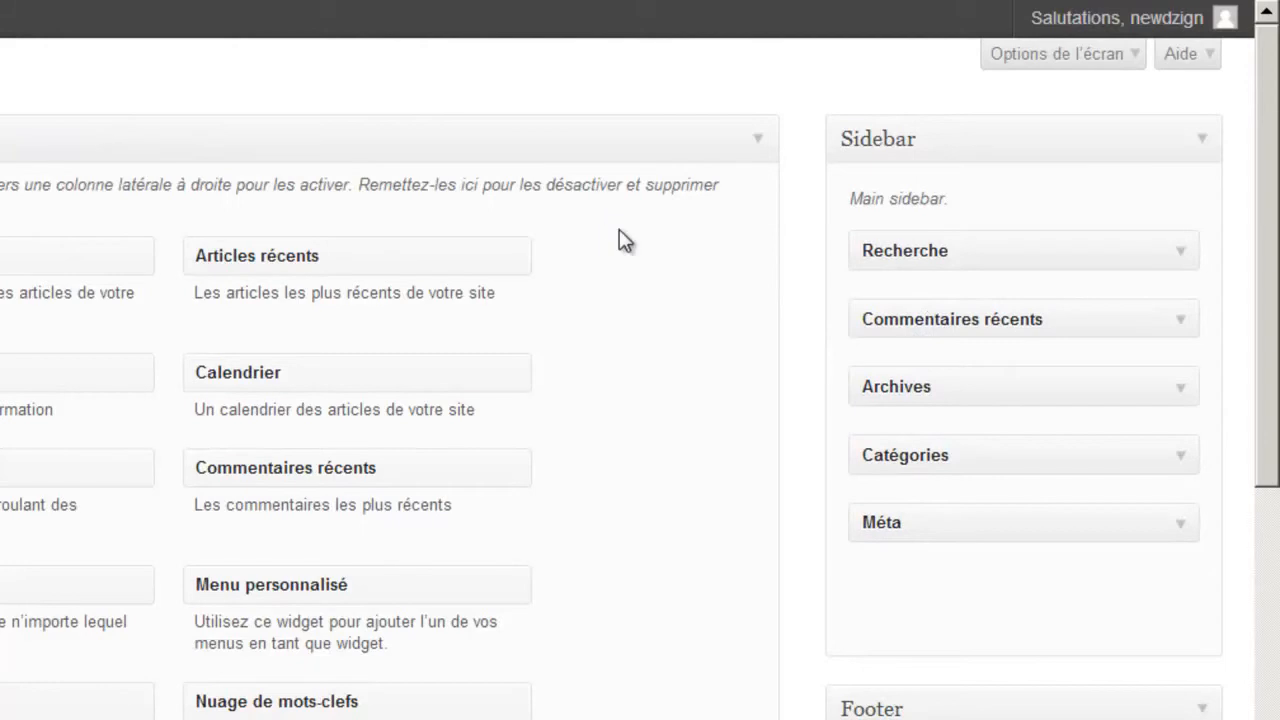
left_click_drag(906, 318, 820, 306)
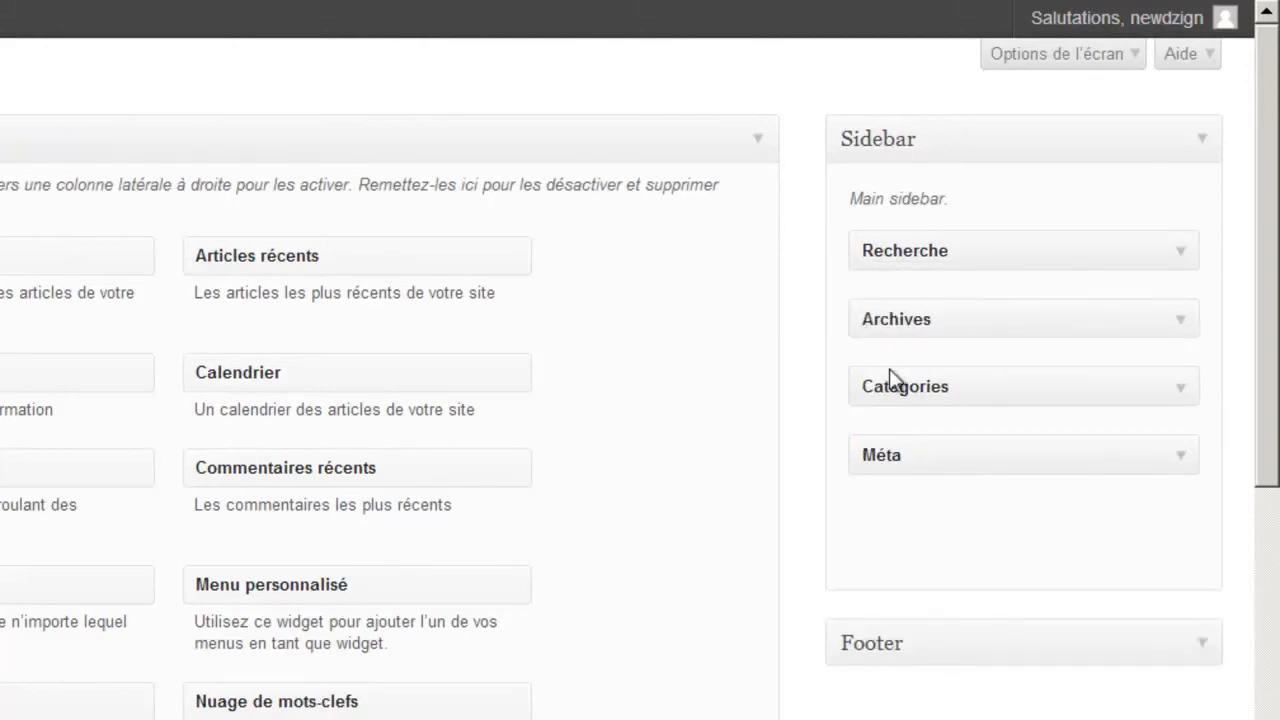
left_click_drag(930, 319, 700, 270)
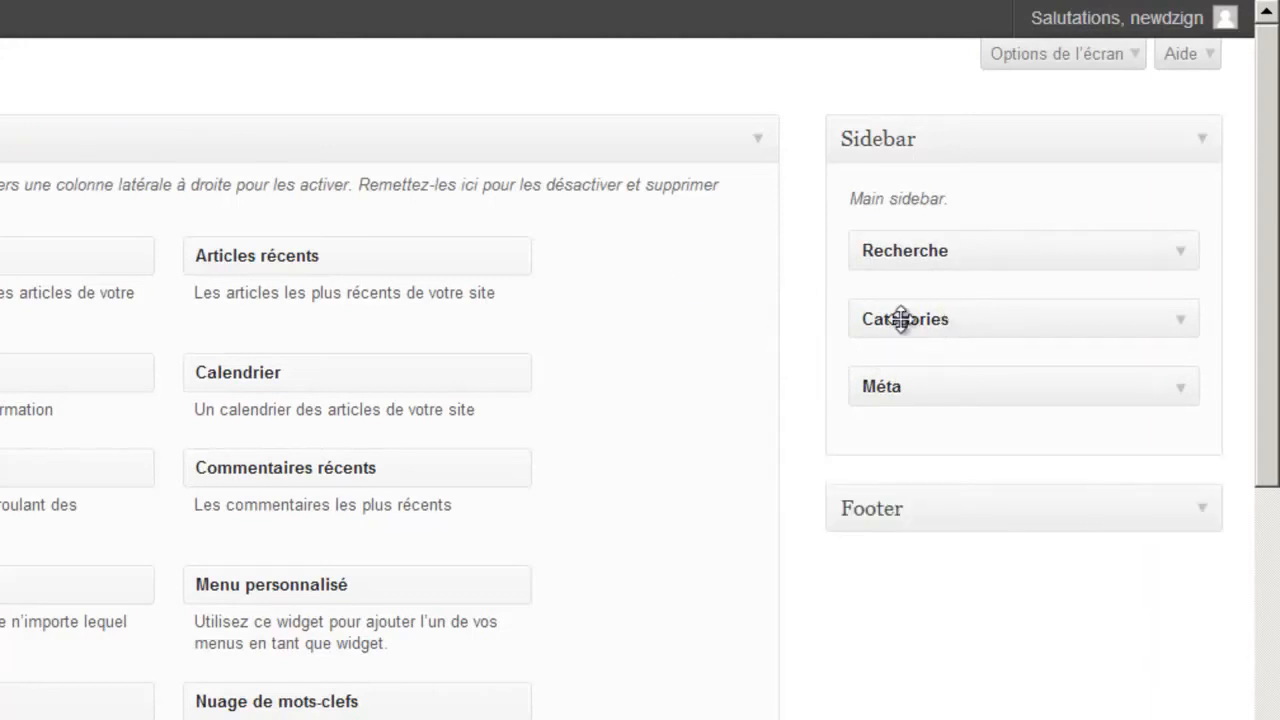
left_click_drag(894, 323, 714, 297)
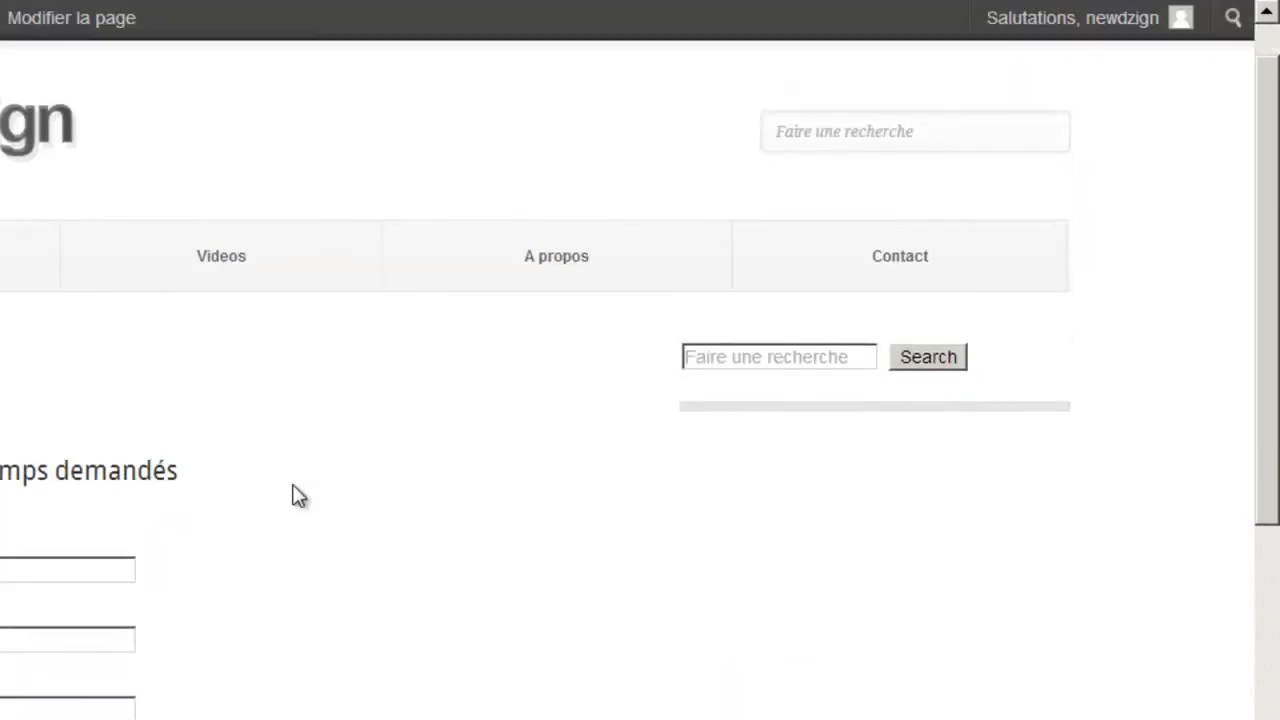
- Try the live site's sidebar search box, then head back toward the widgets admin page
left_click(780, 358)
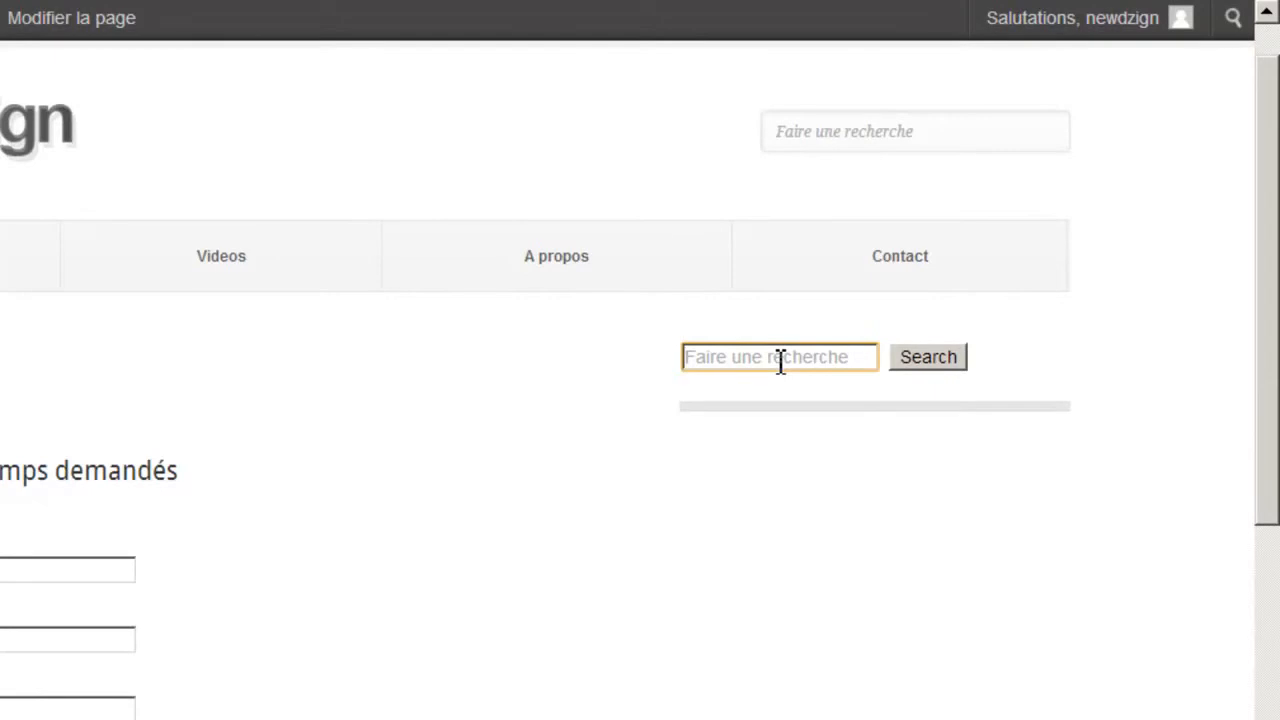
scroll(1266, 437, "down", 2)
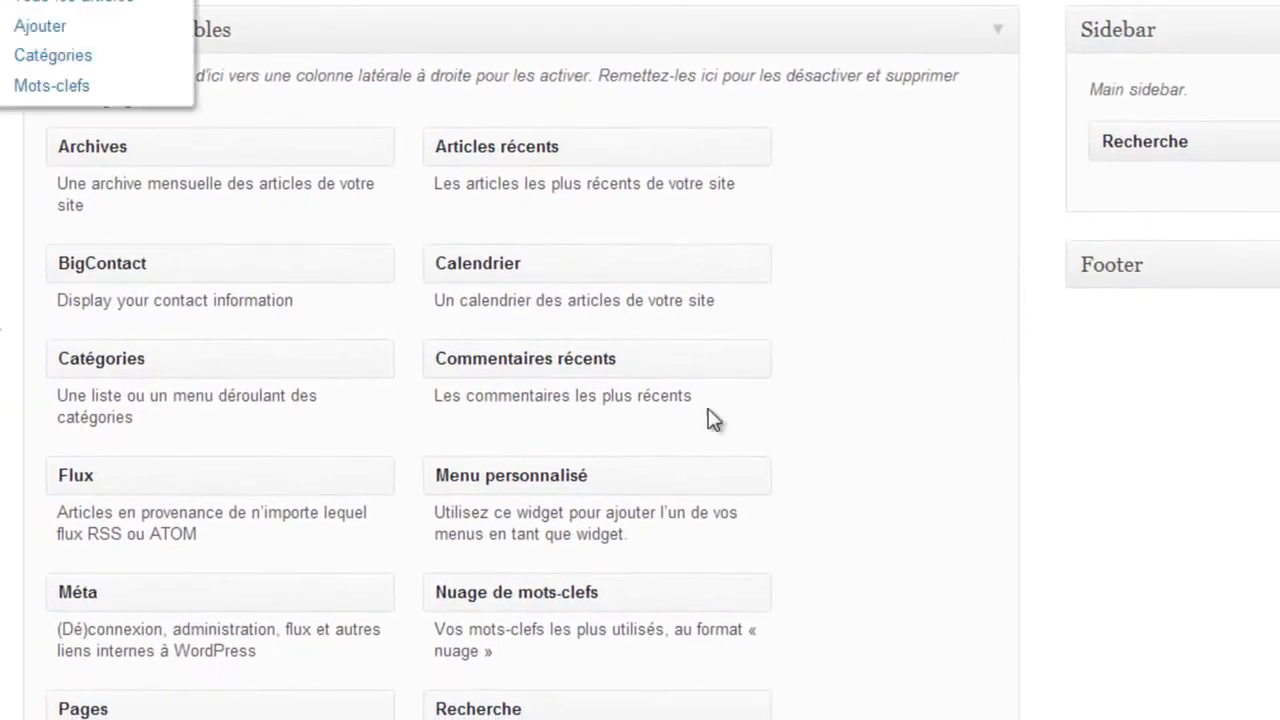
- Drop a Texte widget into the main sidebar titled 'Se connecter' with the [login_form] shortcode
scroll(712, 426, "down", 3)
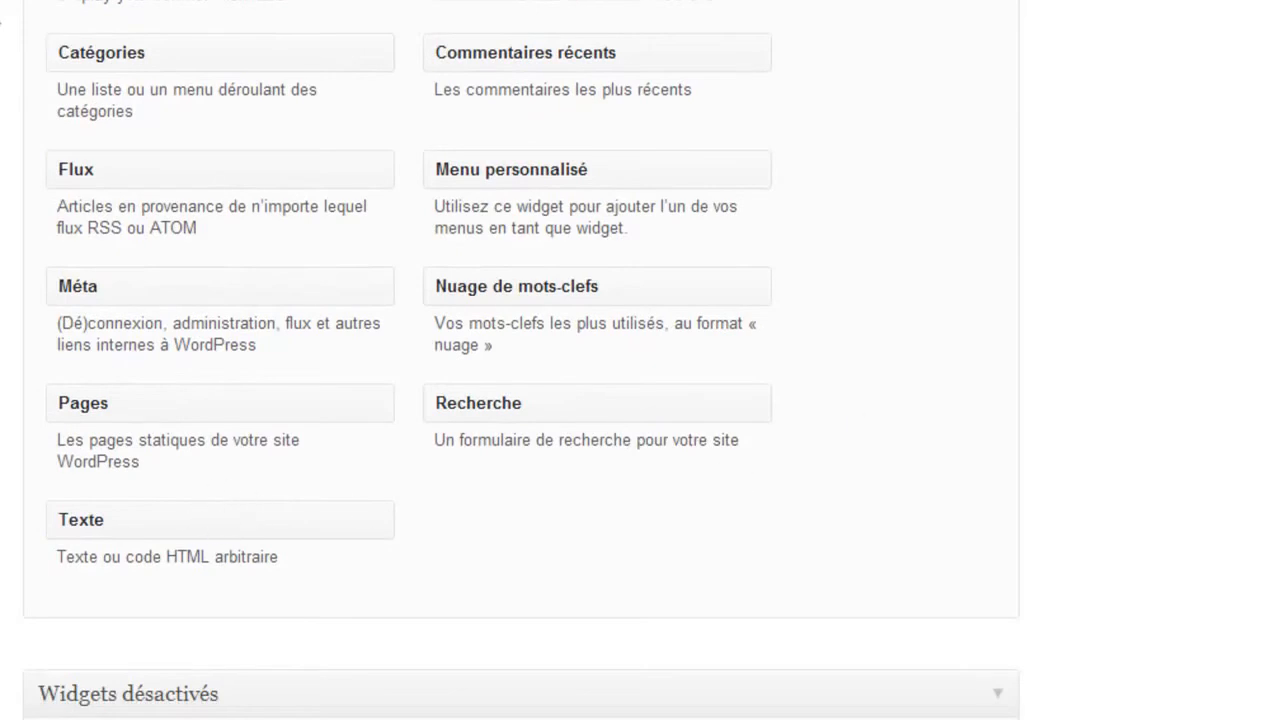
scroll(1230, 537, "up", 1)
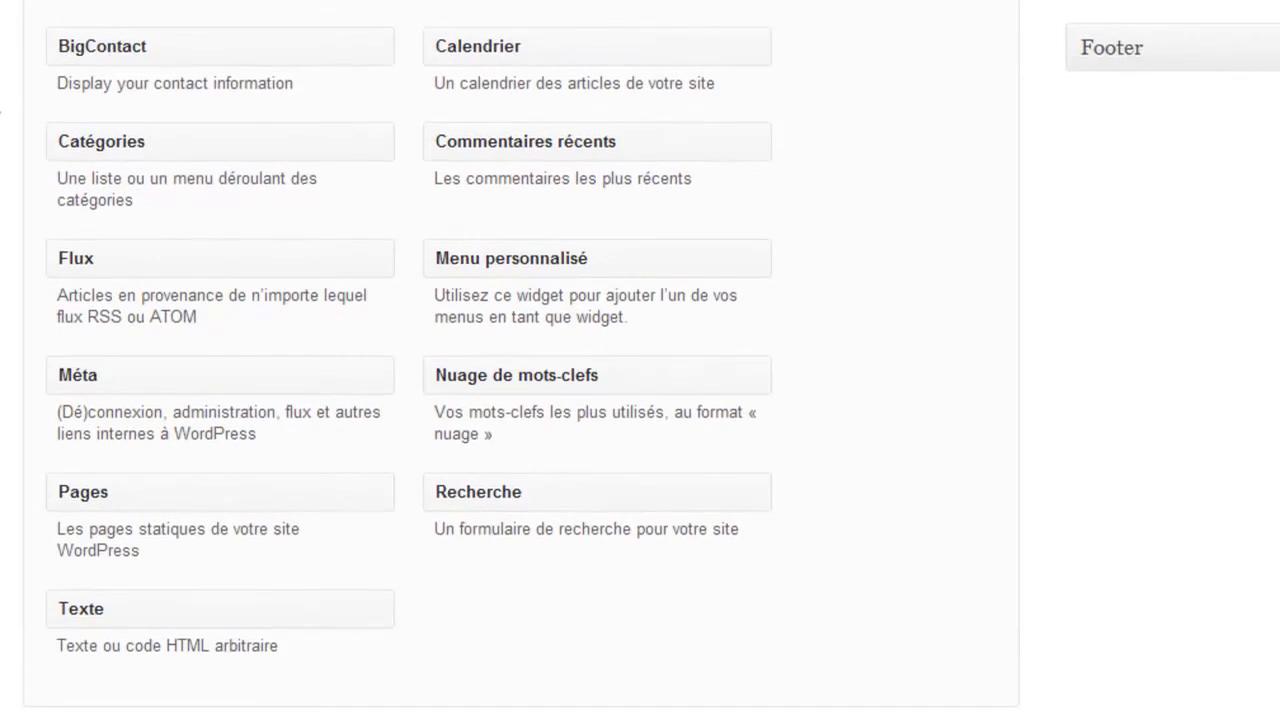
left_click_drag(314, 606, 1190, 0)
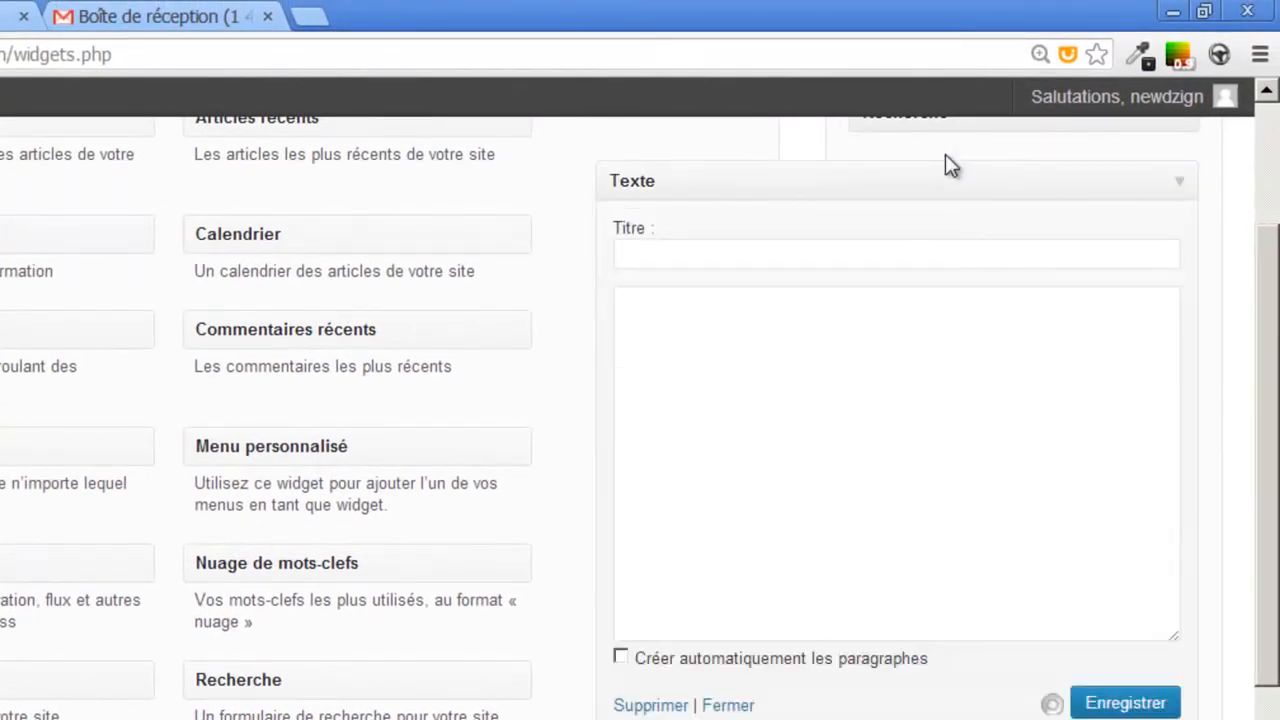
scroll(766, 491, "up", 2)
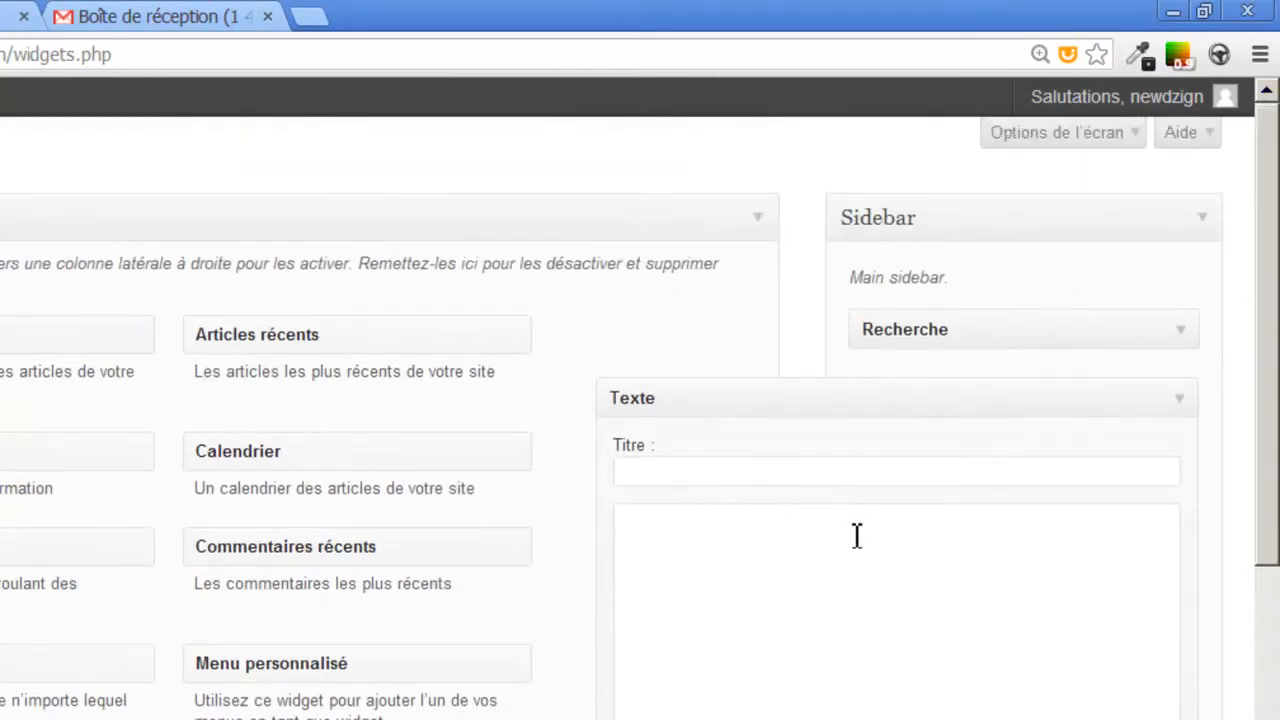
left_click(897, 483)
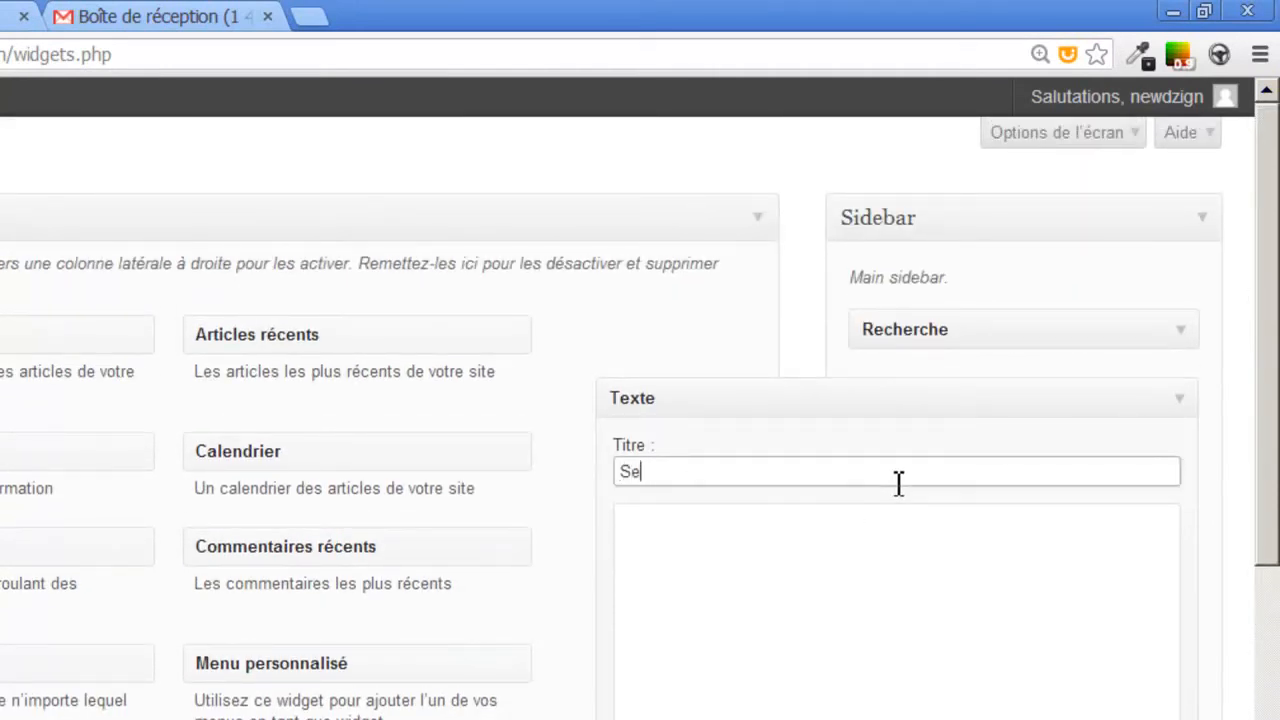
type("Se connecter")
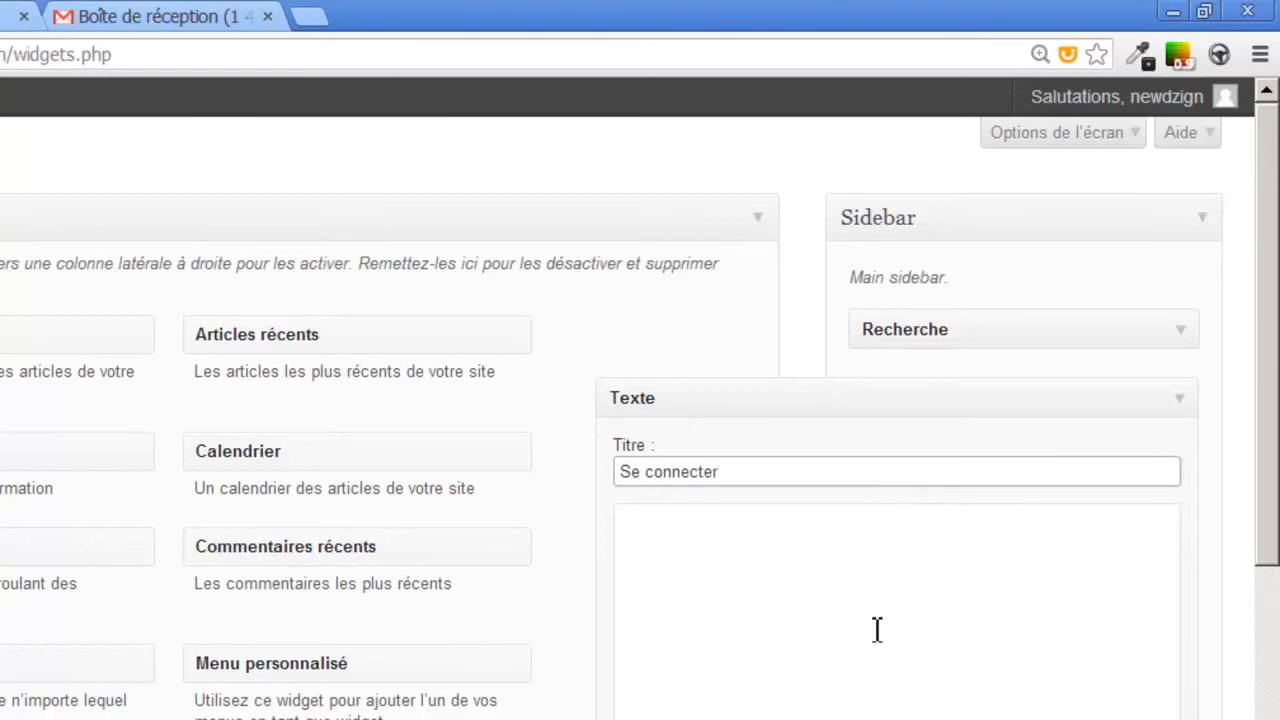
left_click(901, 645)
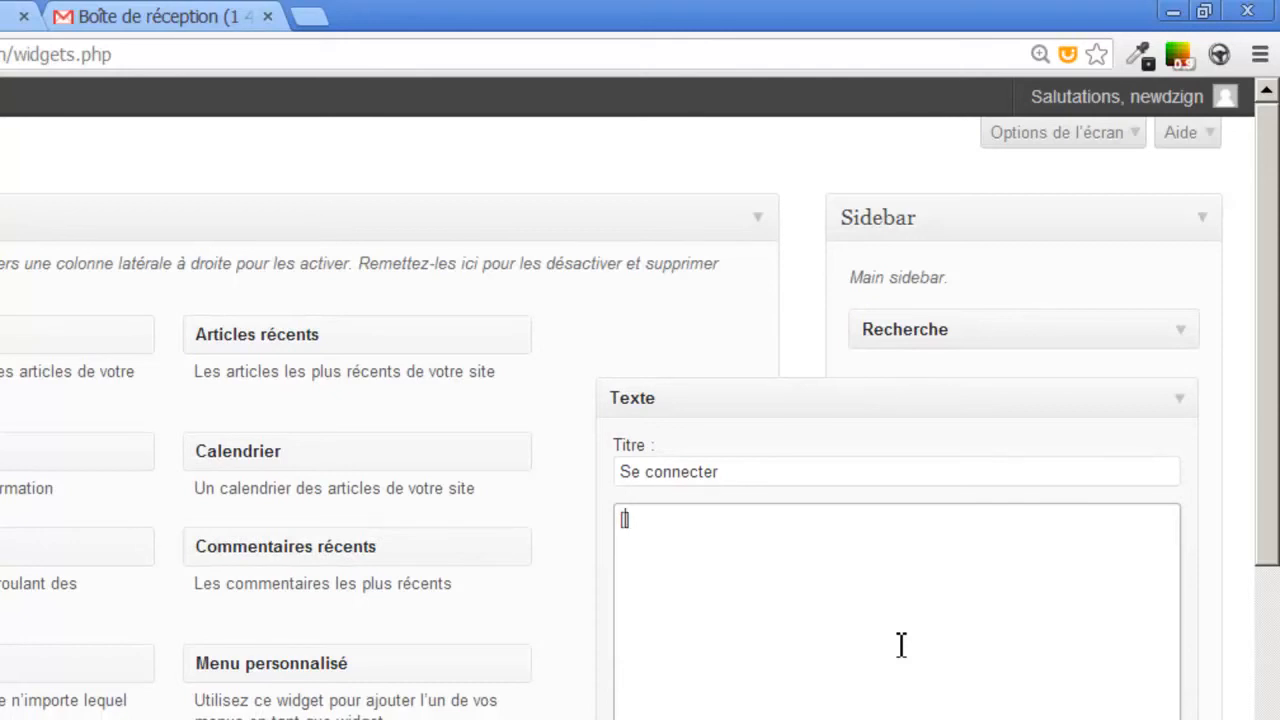
type("[login_form")
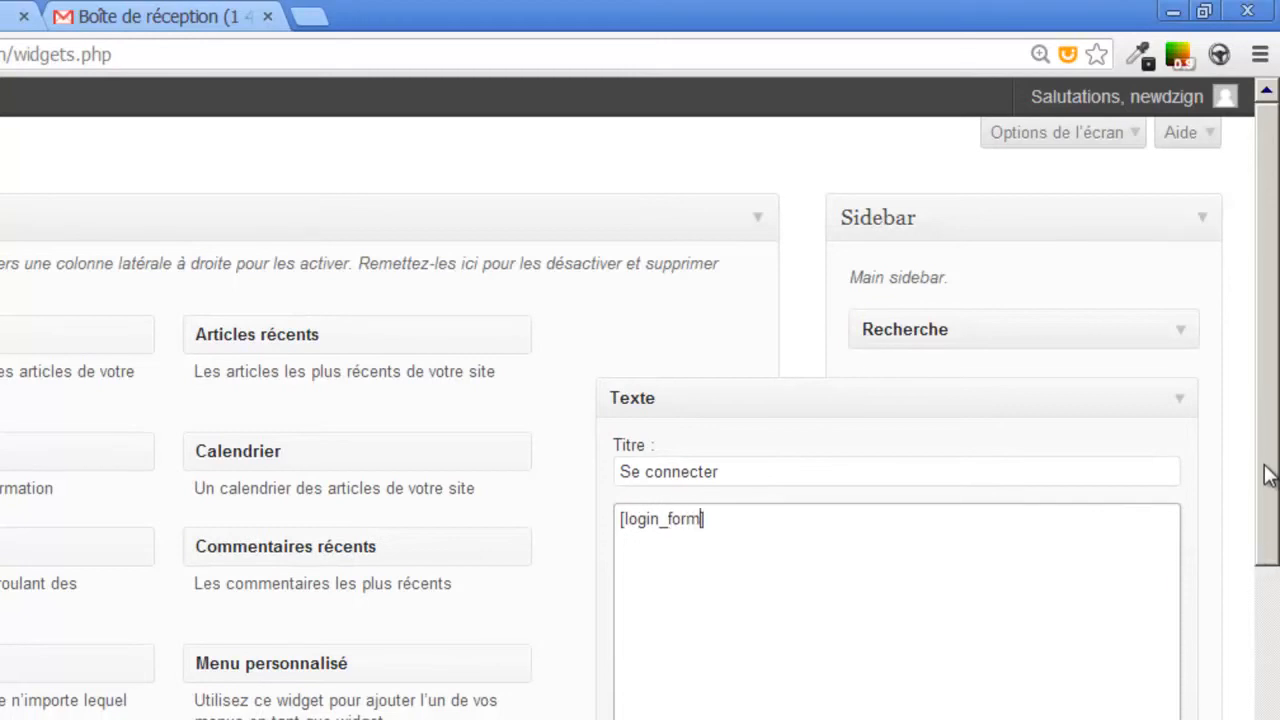
scroll(1268, 475, "down", 1)
- Save the Se connecter widget and check its heading and 'Vous êtes connecté' message on the site
left_click(1145, 688)
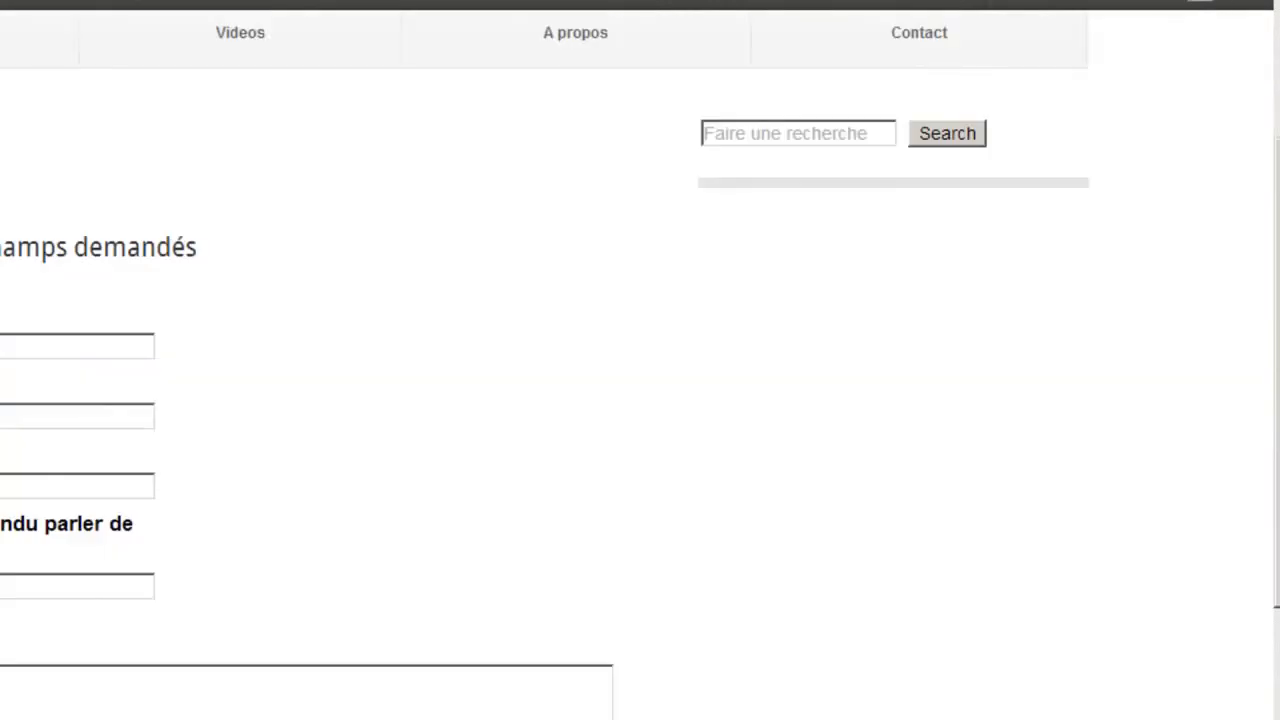
left_click_drag(701, 255, 847, 262)
left_click_drag(703, 306, 983, 312)
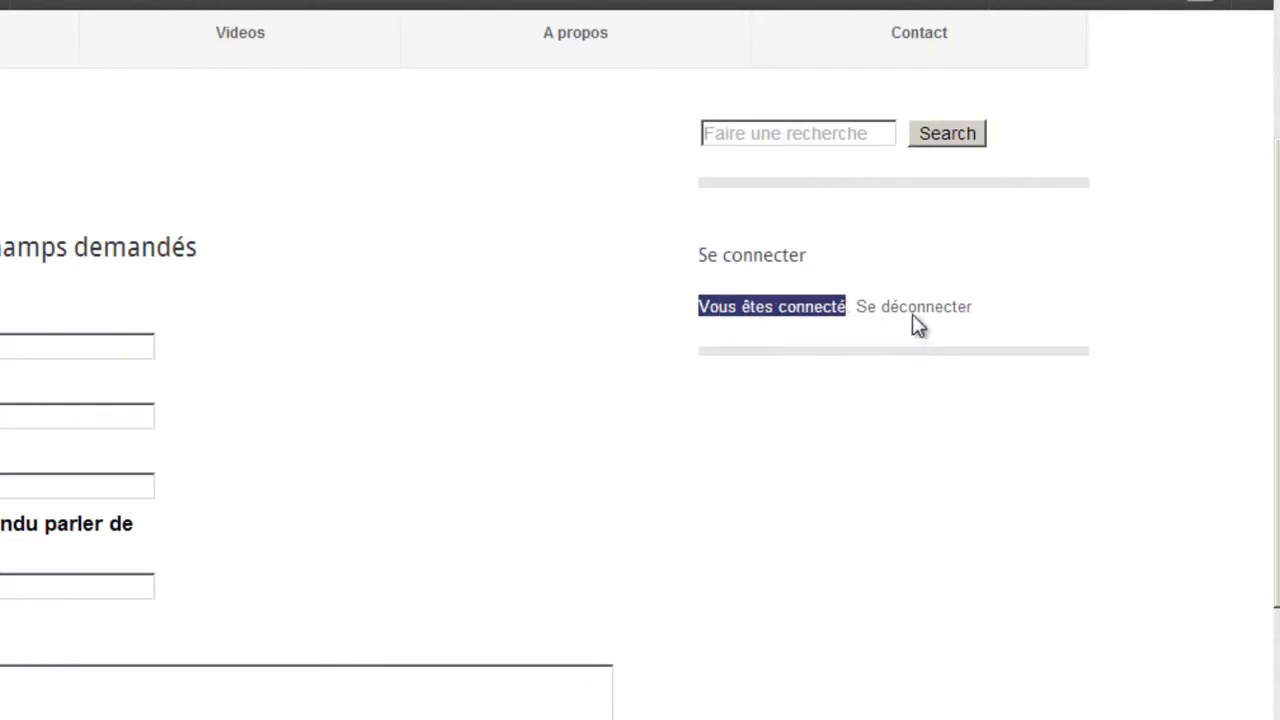
left_click(895, 250)
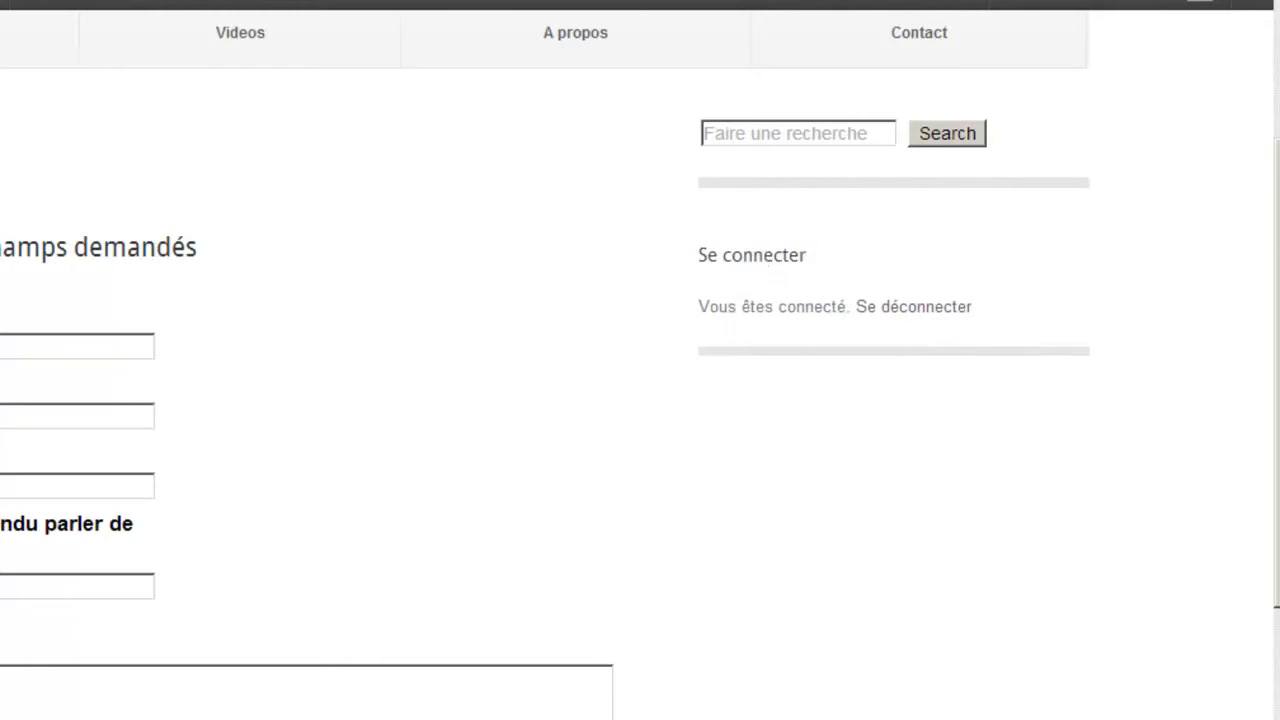
- Search Google for 'facebook like box'
scroll(757, 283, "down", 3)
scroll(757, 283, "up", 2)
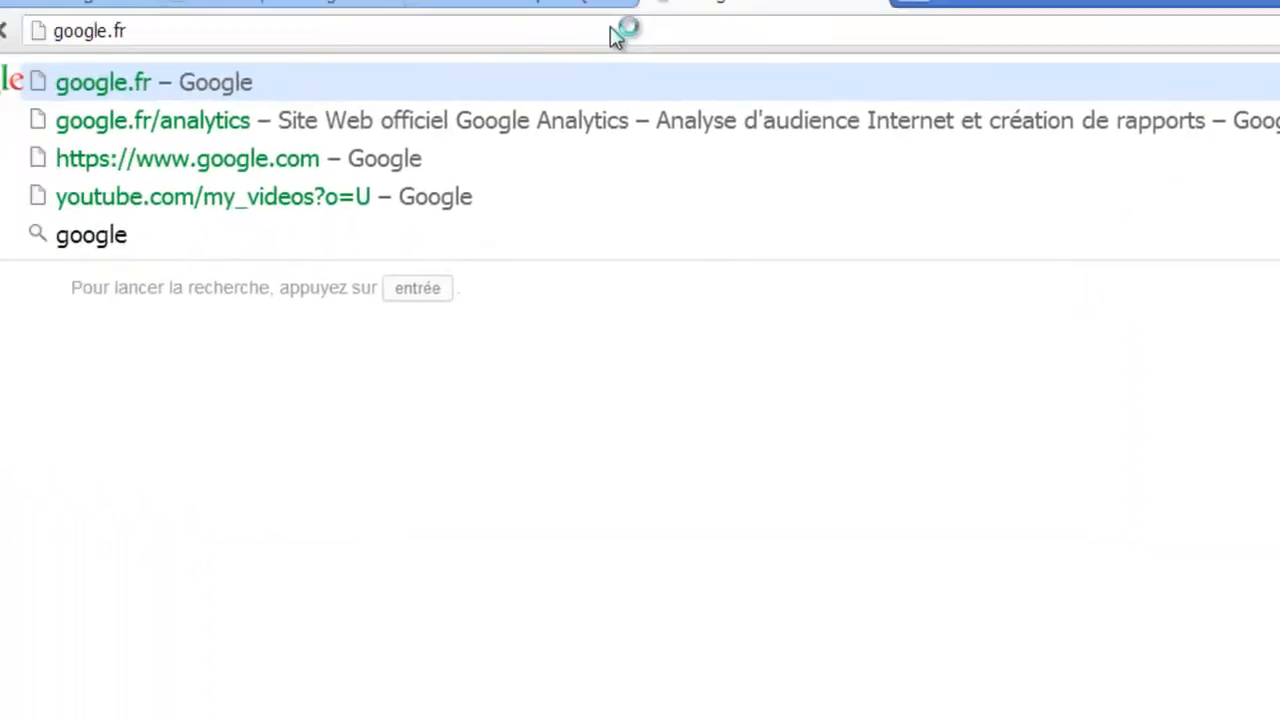
key("Return")
type("facebook like box")
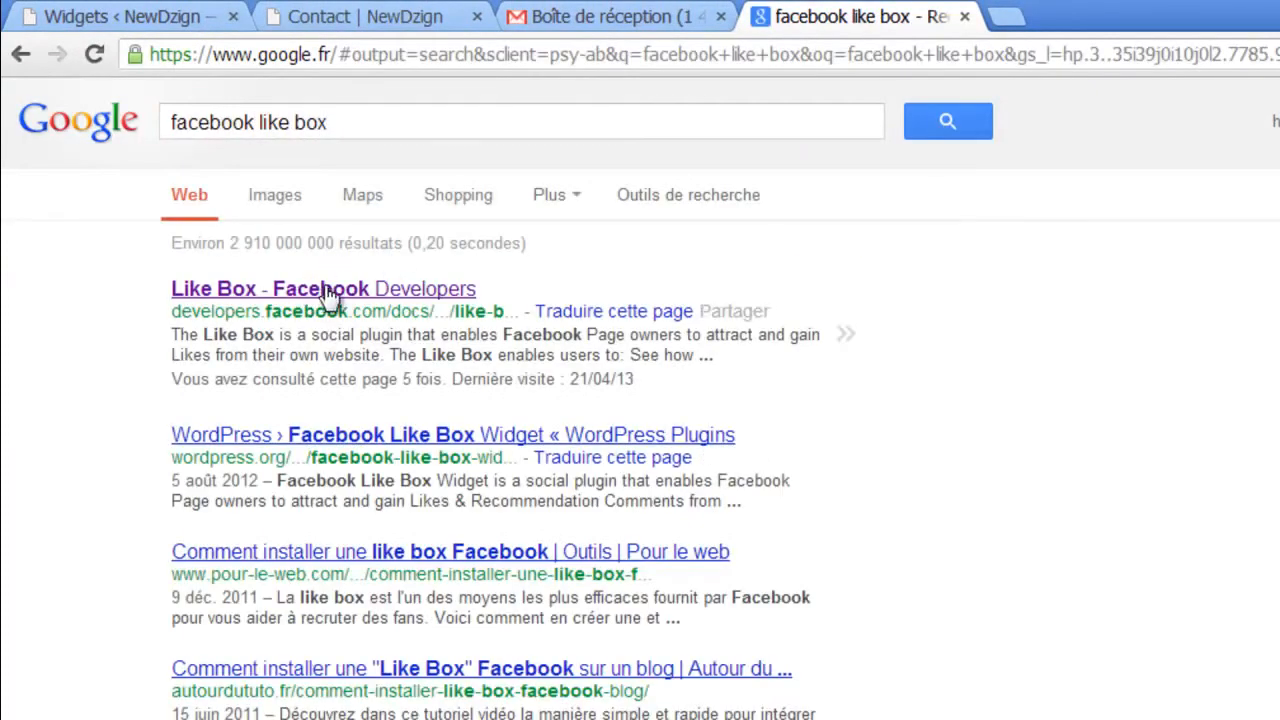
- Open the Facebook Developers Like Box page and preview it with the newdzign Facebook page address
left_click(363, 295)
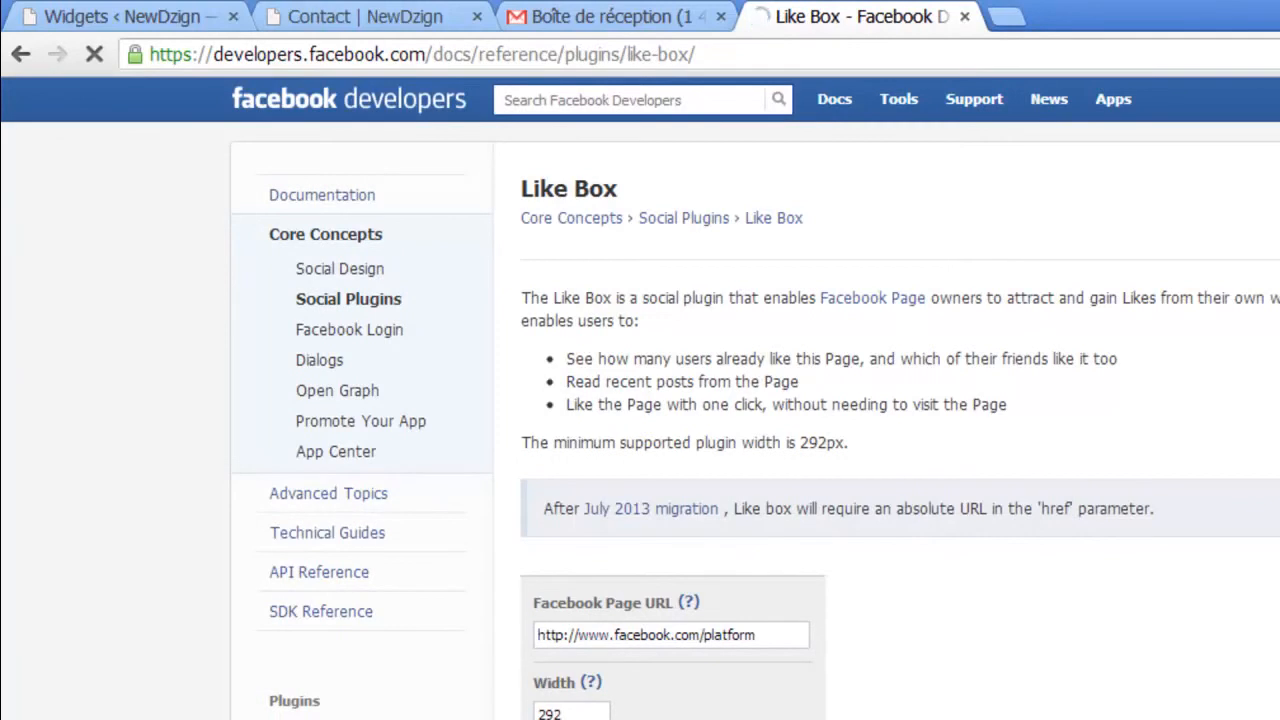
scroll(760, 420, "down", 2)
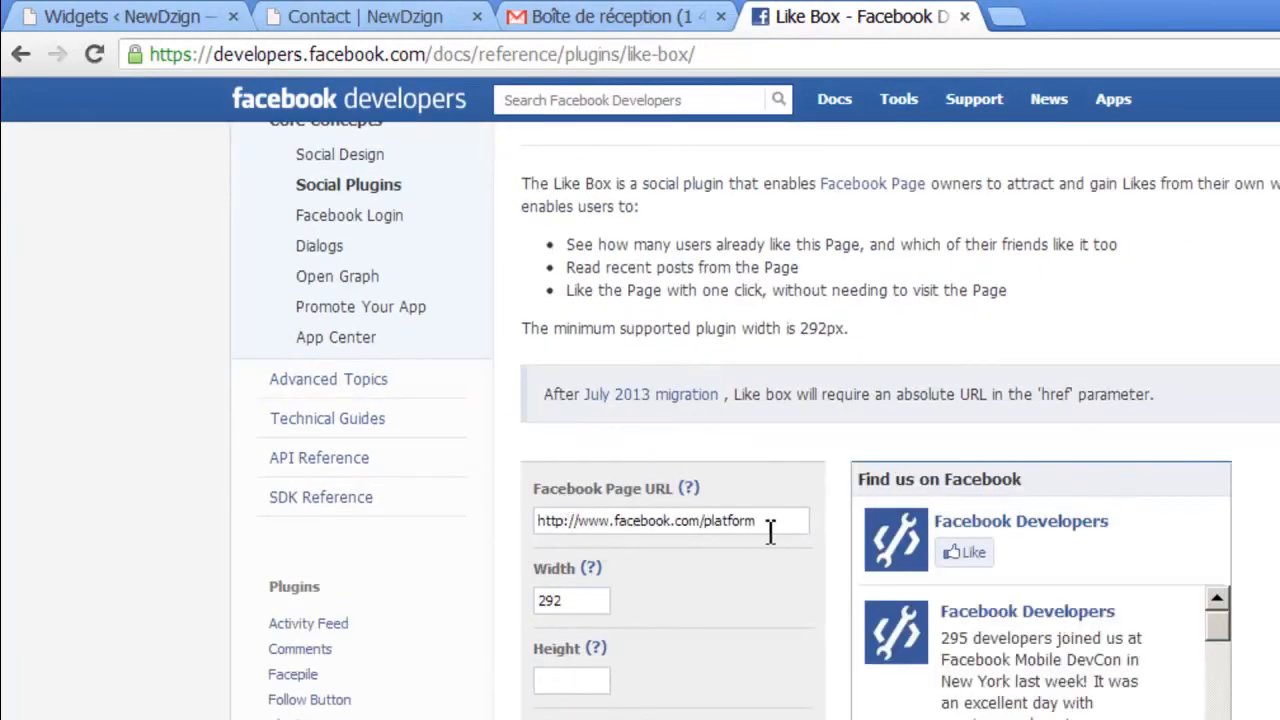
key("ctrl+v")
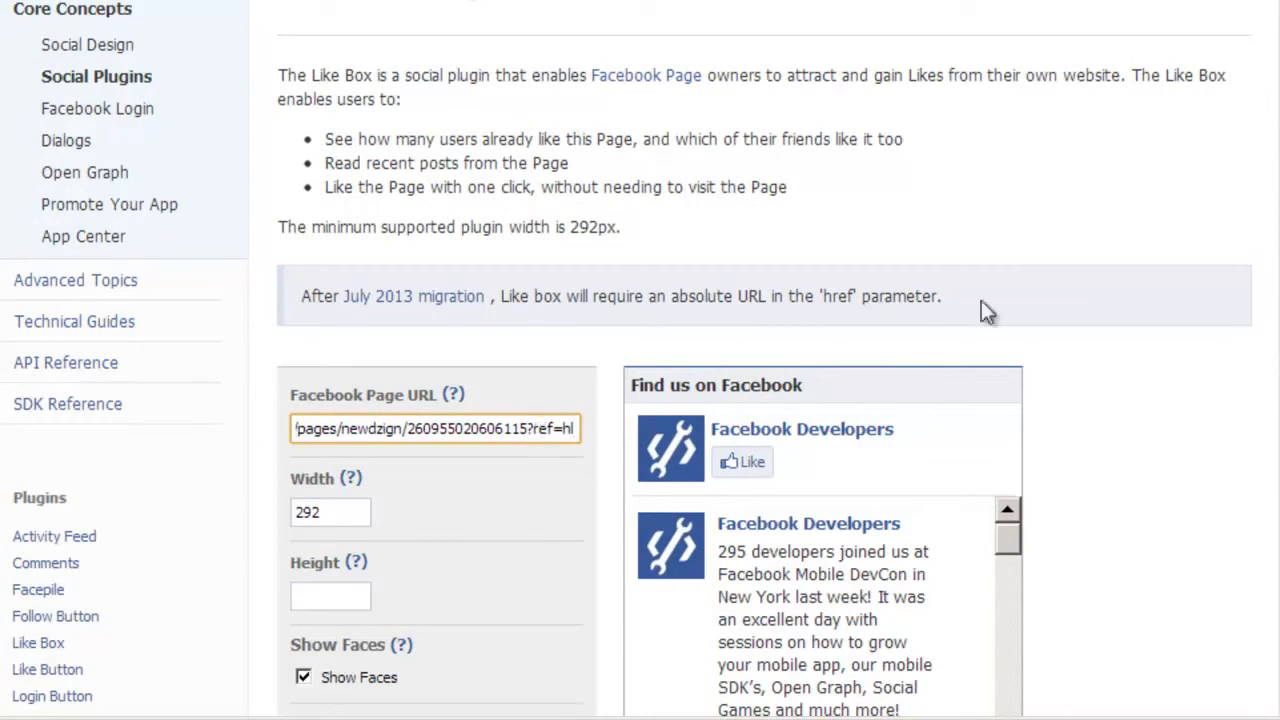
left_click(1157, 408)
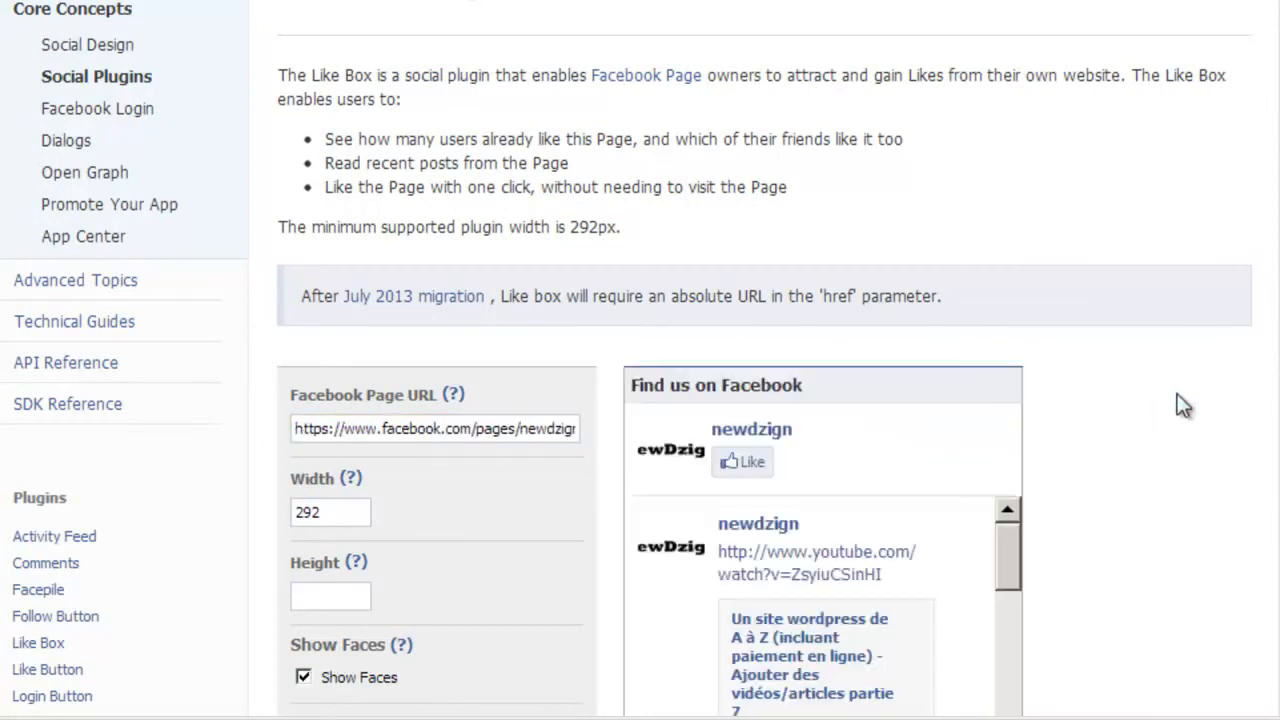
scroll(640, 360, "down", 5)
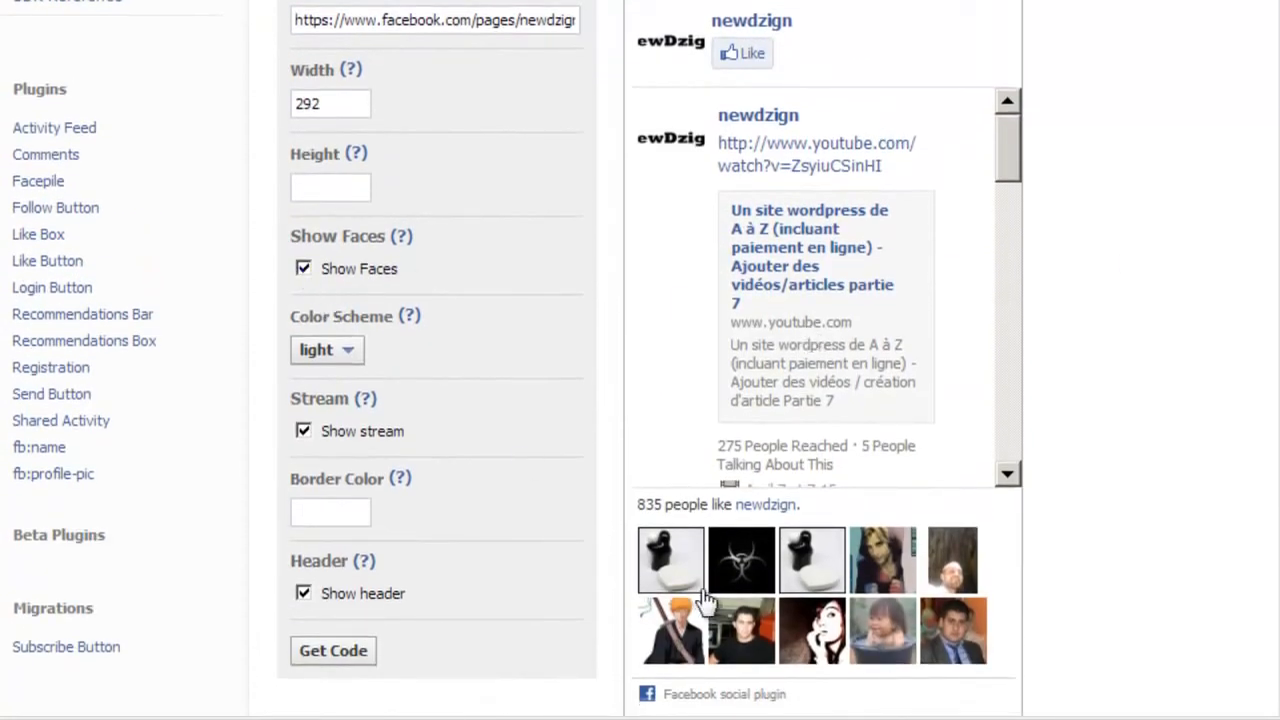
- Show faces, hide the stream, and select the Like Box's generated IFRAME code
left_click(304, 271)
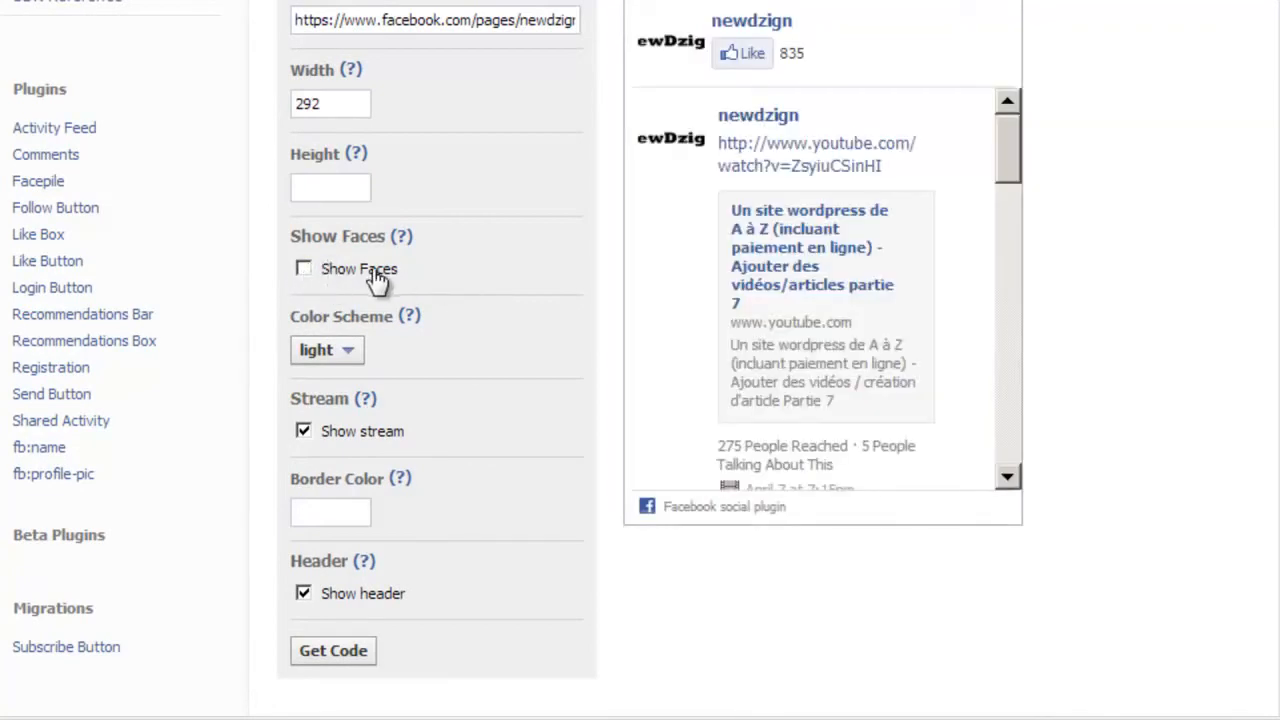
left_click(304, 269)
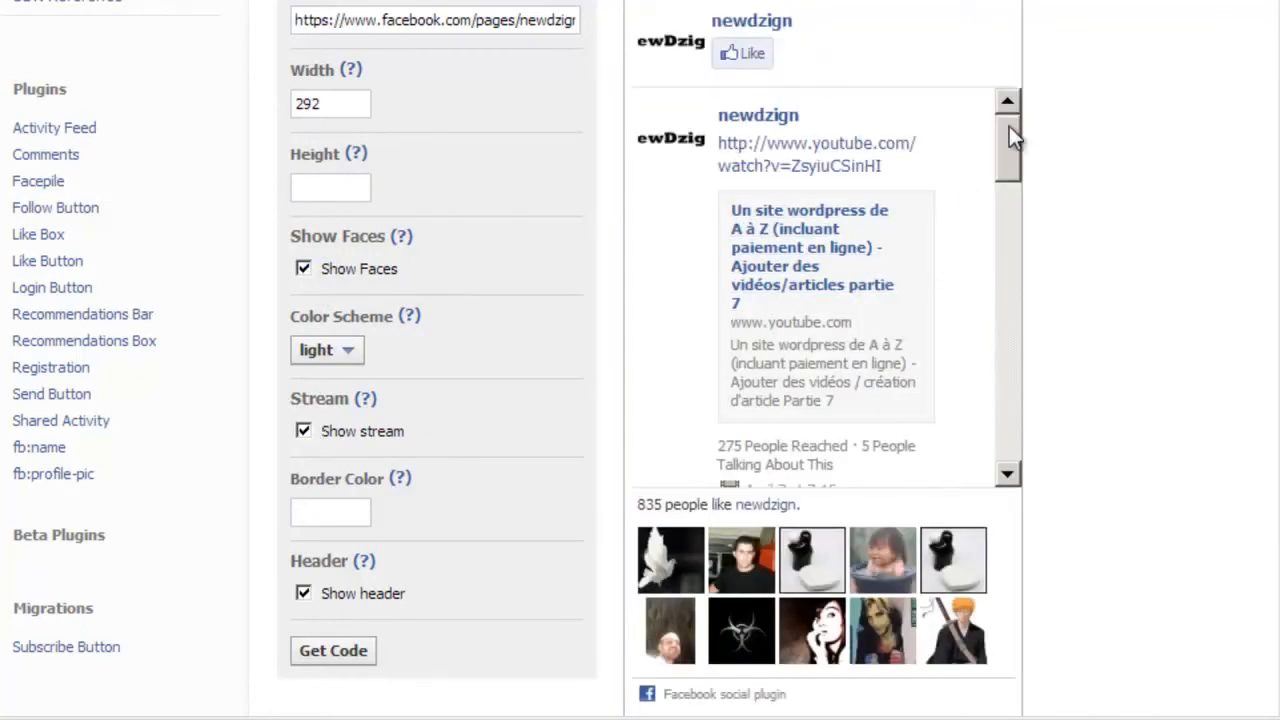
left_click_drag(1010, 136, 1023, 63)
left_click(305, 434)
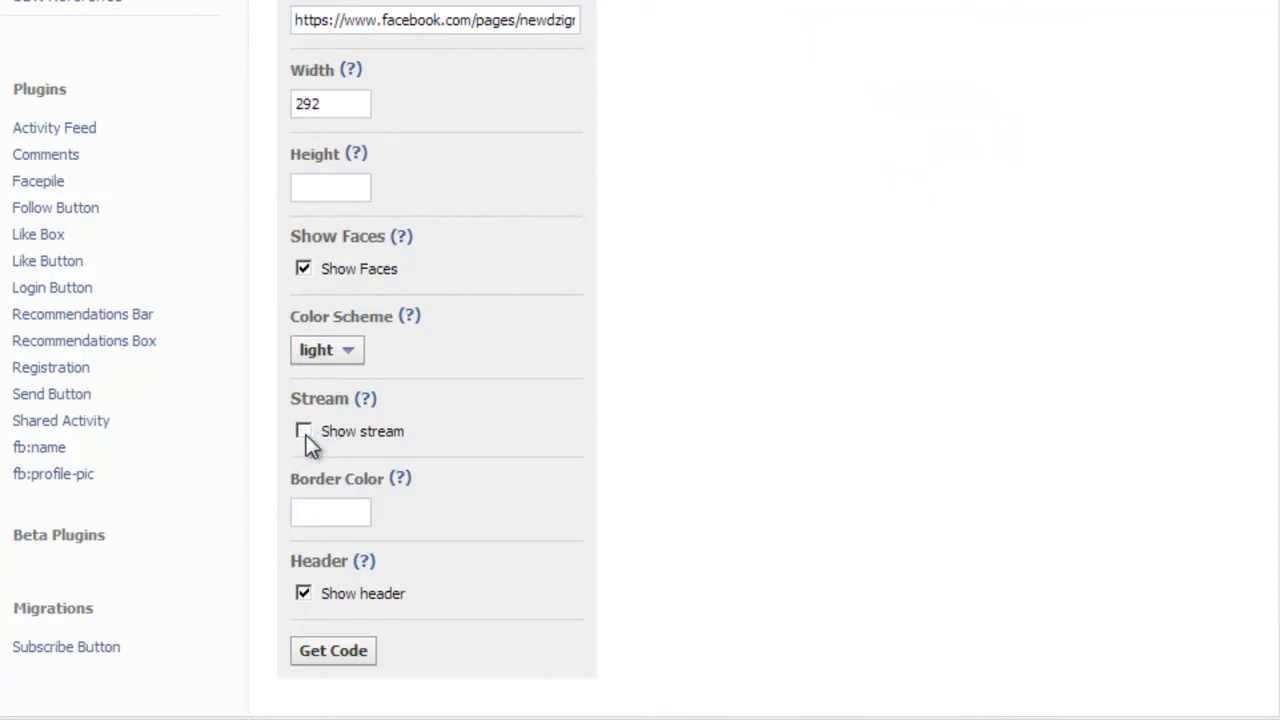
left_click(356, 658)
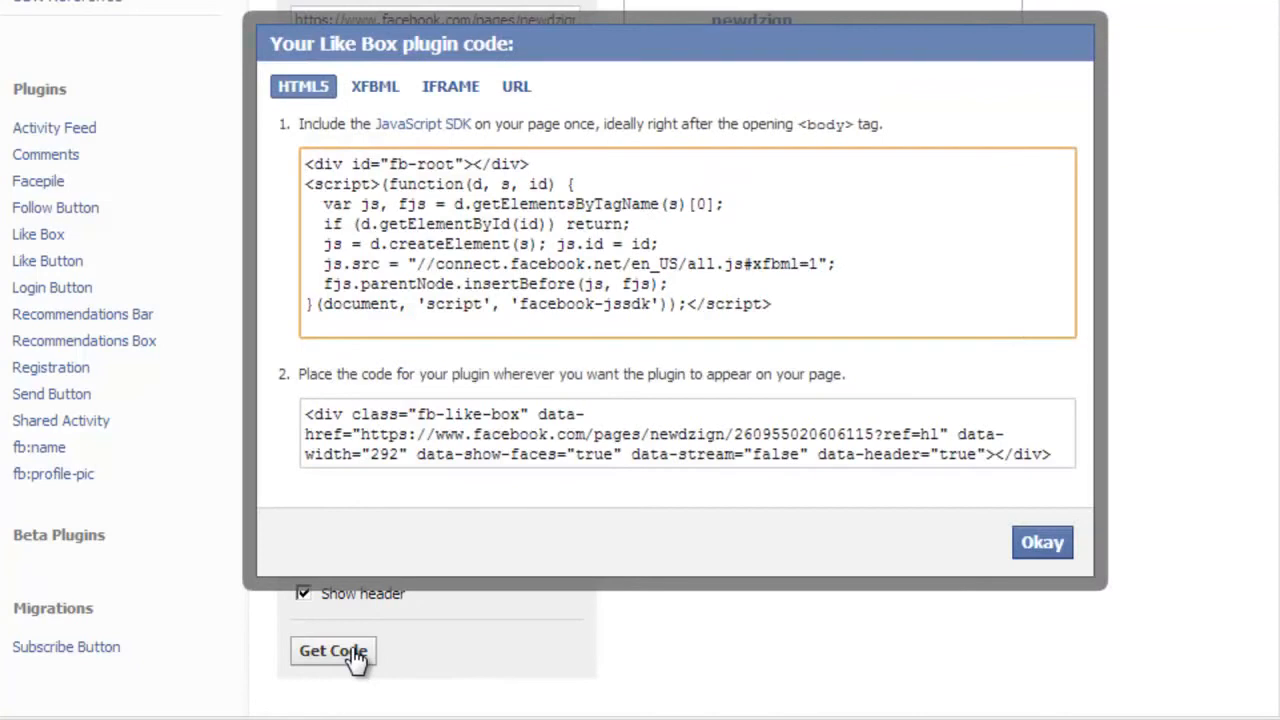
left_click(438, 95)
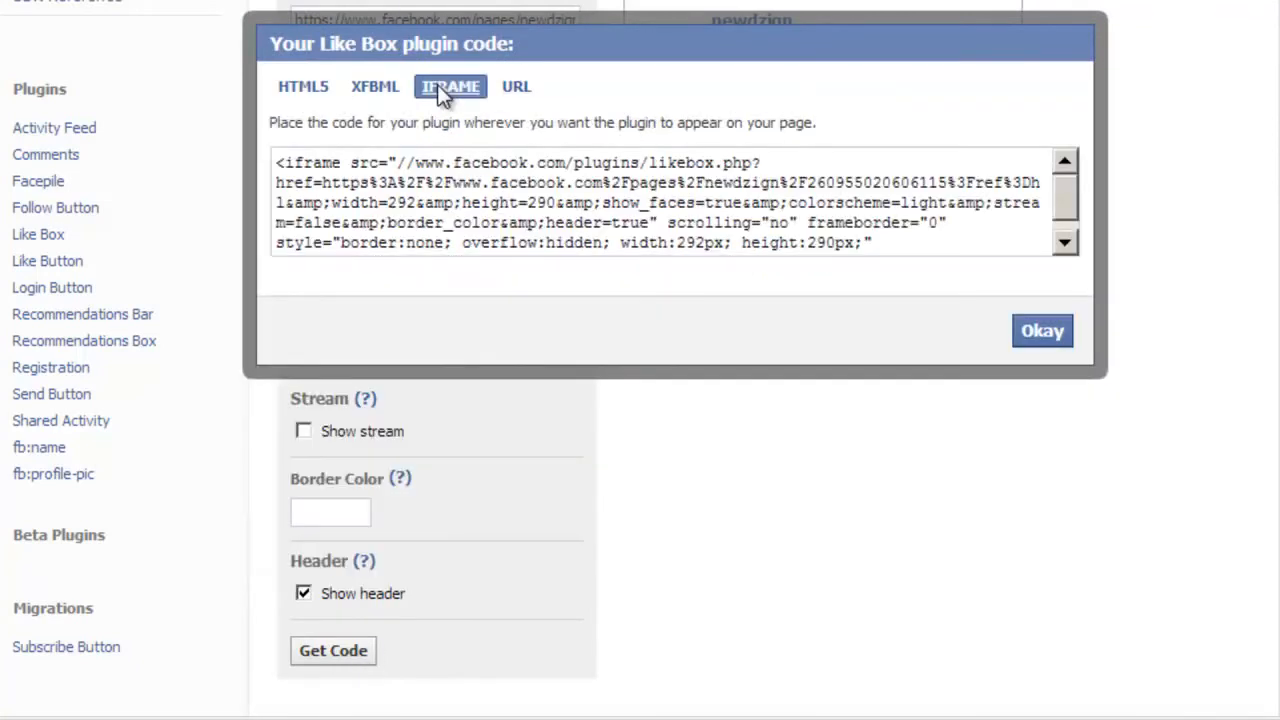
left_click(432, 196)
key("ctrl+c")
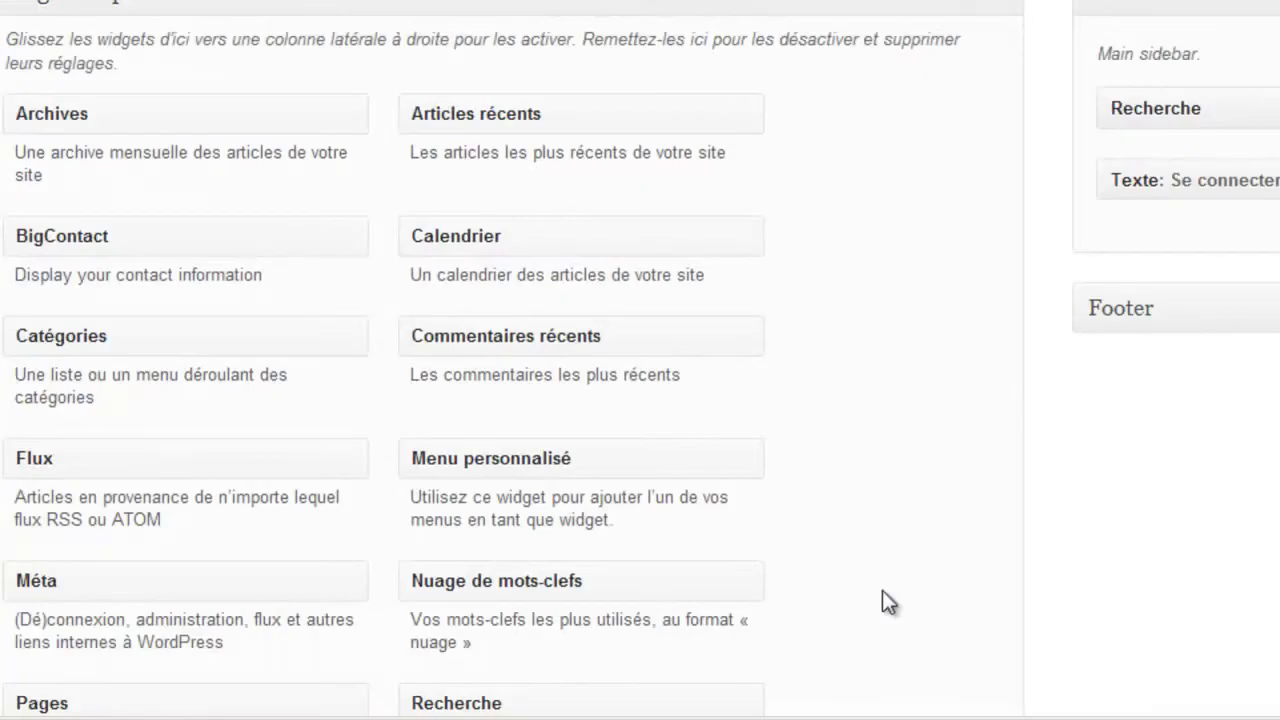
- Add a sidebar Texte widget titled 'Nous rejoindre' holding the pasted Like Box iframe code, and save it
scroll(512, 360, "down", 3)
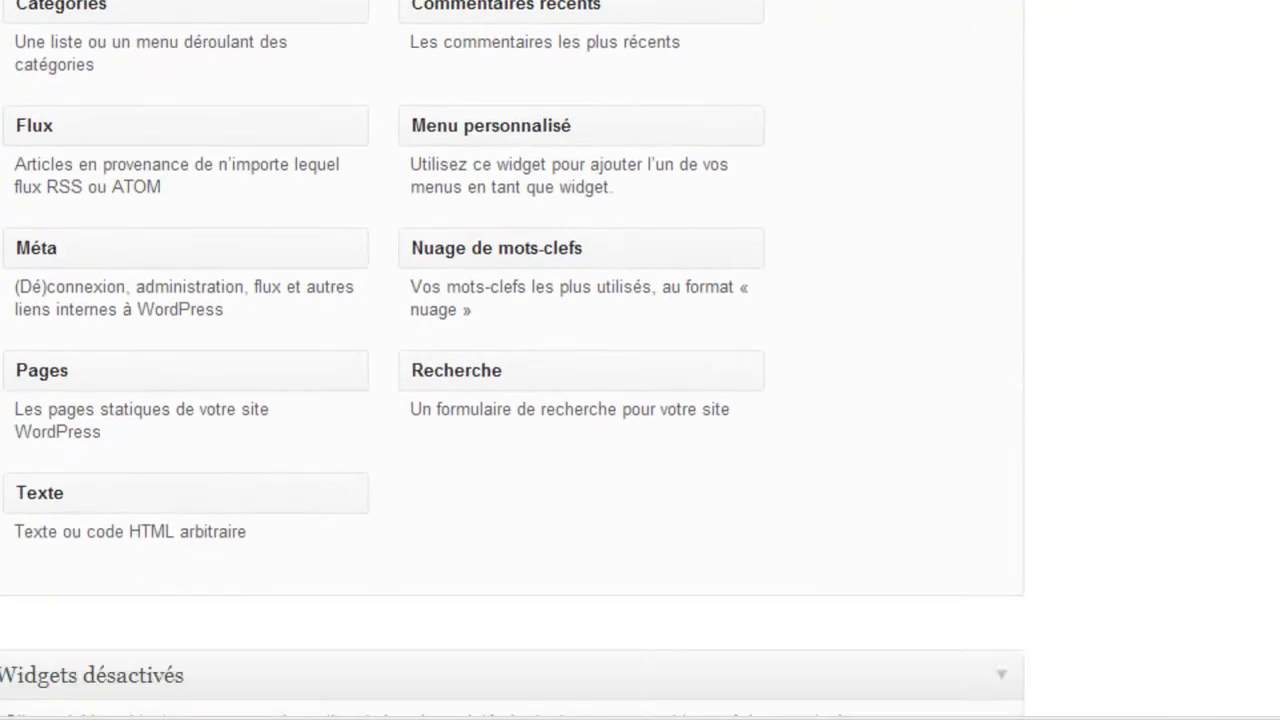
left_click_drag(243, 487, 1120, 0)
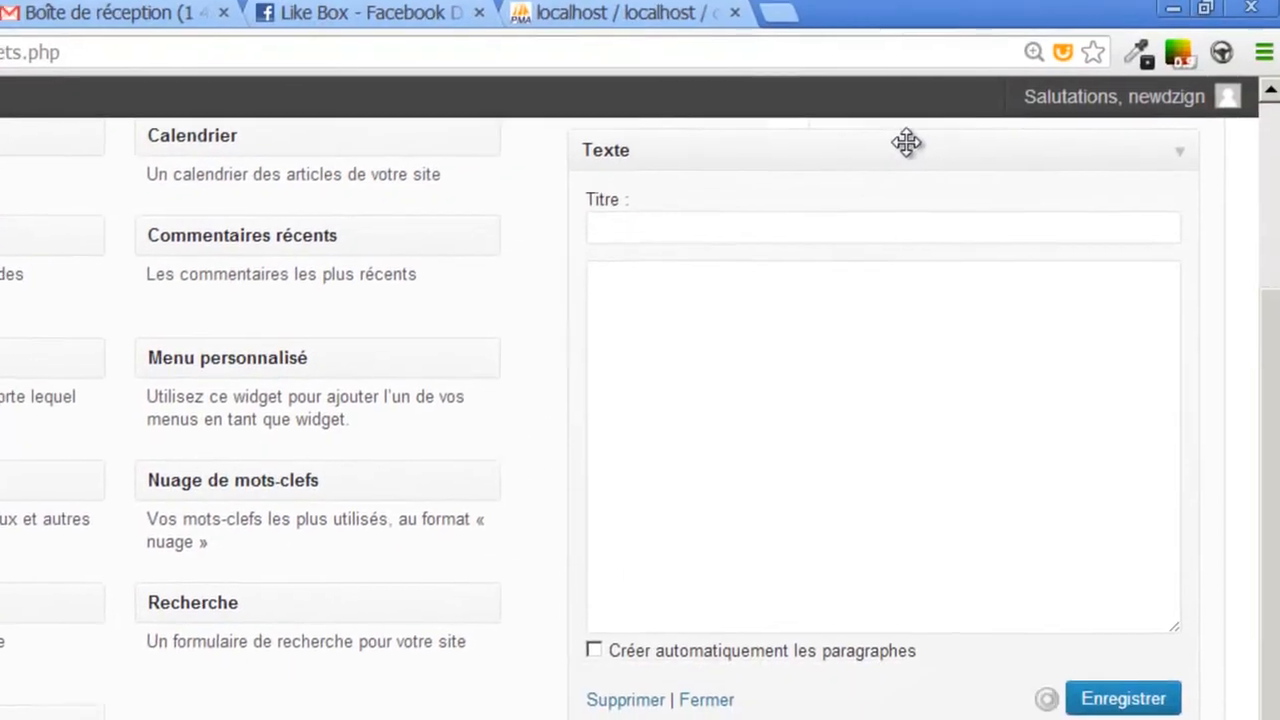
left_click(882, 234)
type("N")
left_click(727, 360)
left_click(923, 496)
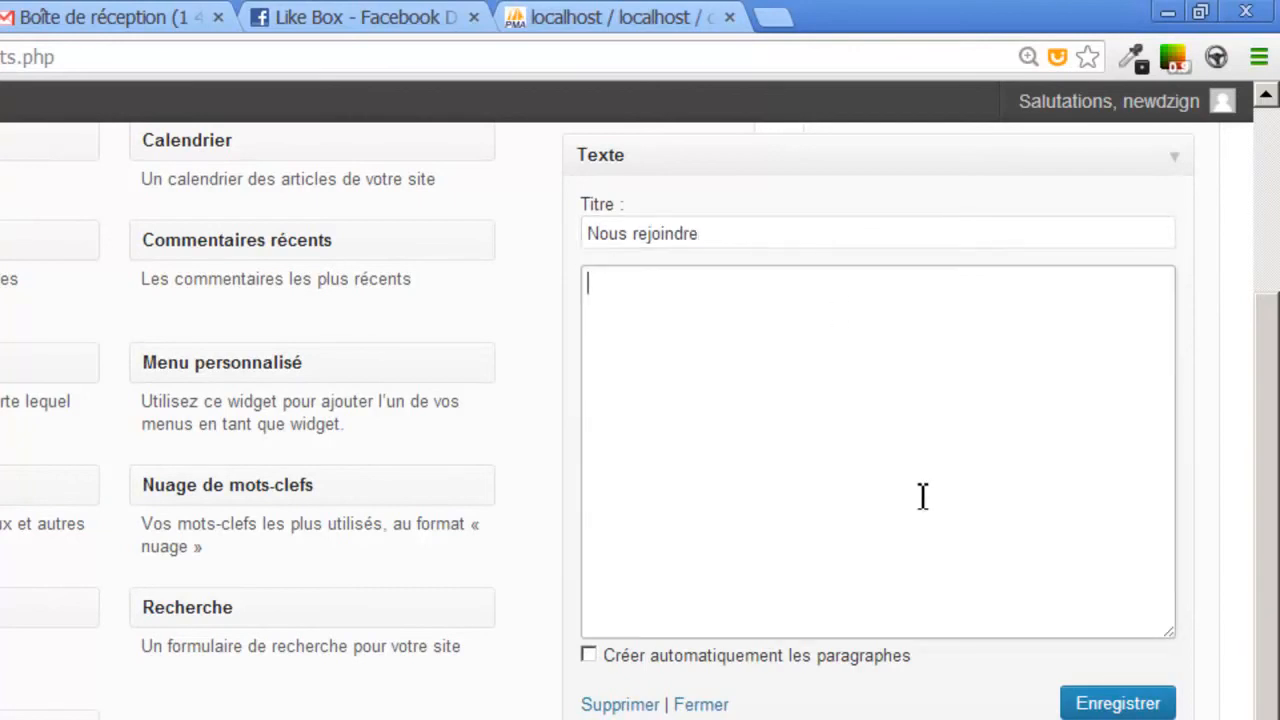
key("ctrl+v")
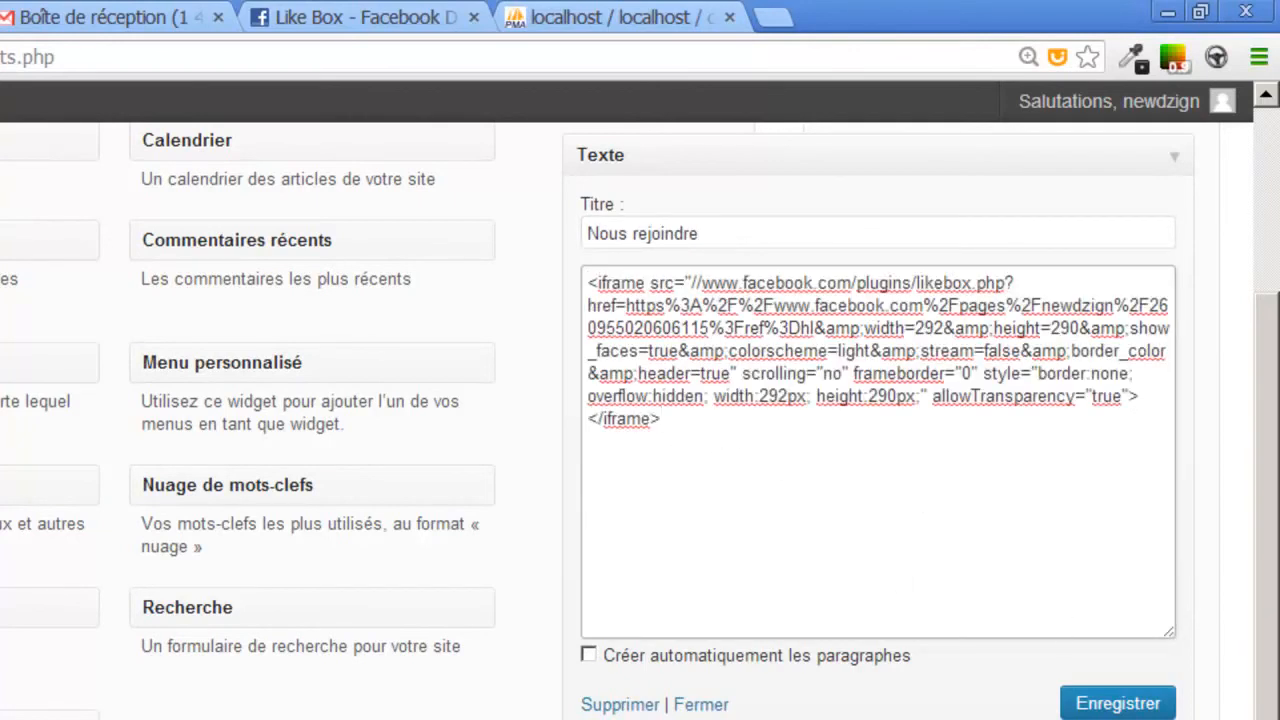
left_click(1135, 705)
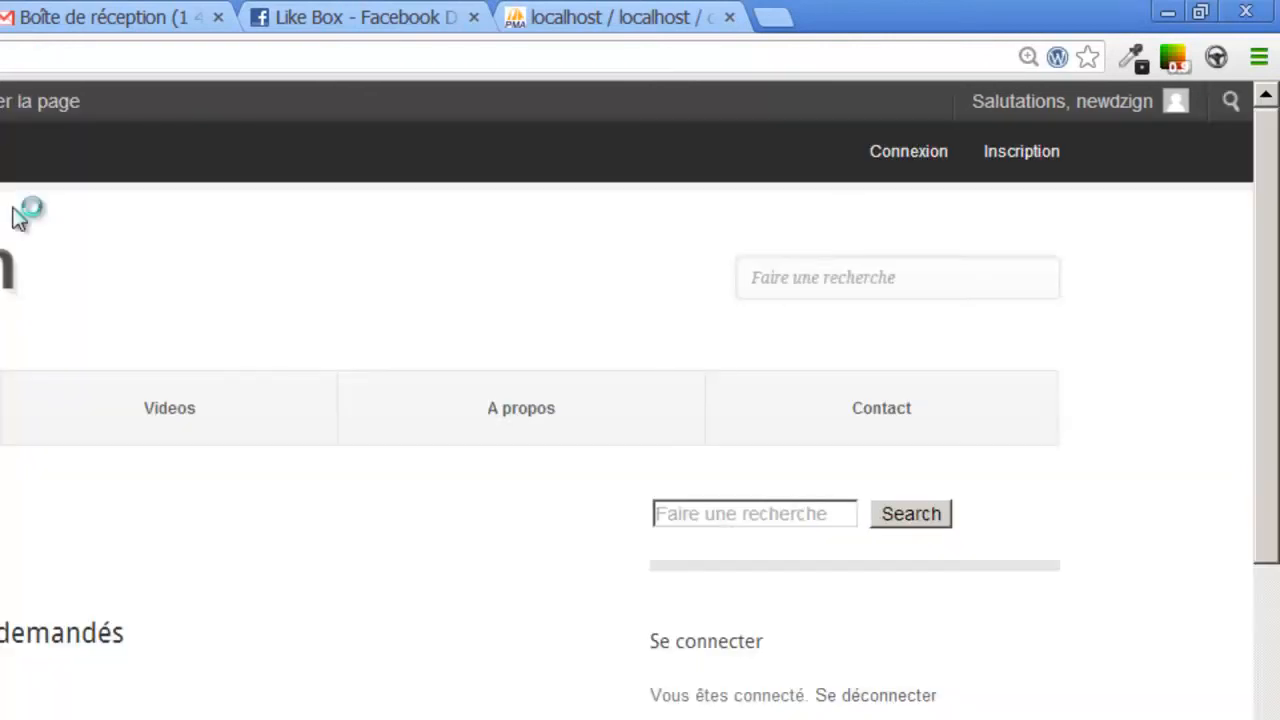
- Scroll the live site down to view the Facebook Like Box under Nous rejoindre
scroll(323, 157, "down", 4)
mouse_move(1263, 462)
left_mouse_down()
mouse_move(1262, 500)
mouse_move(1260, 486)
left_mouse_up()
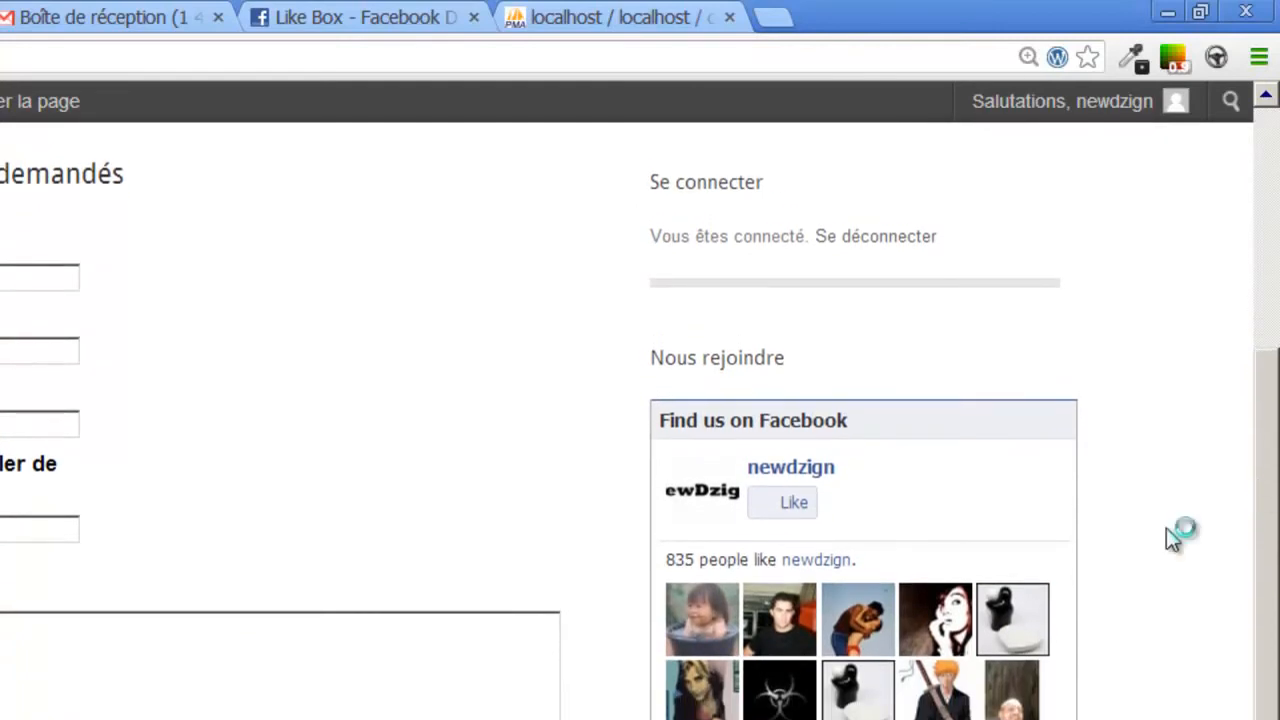
left_click_drag(1272, 602, 1272, 719)
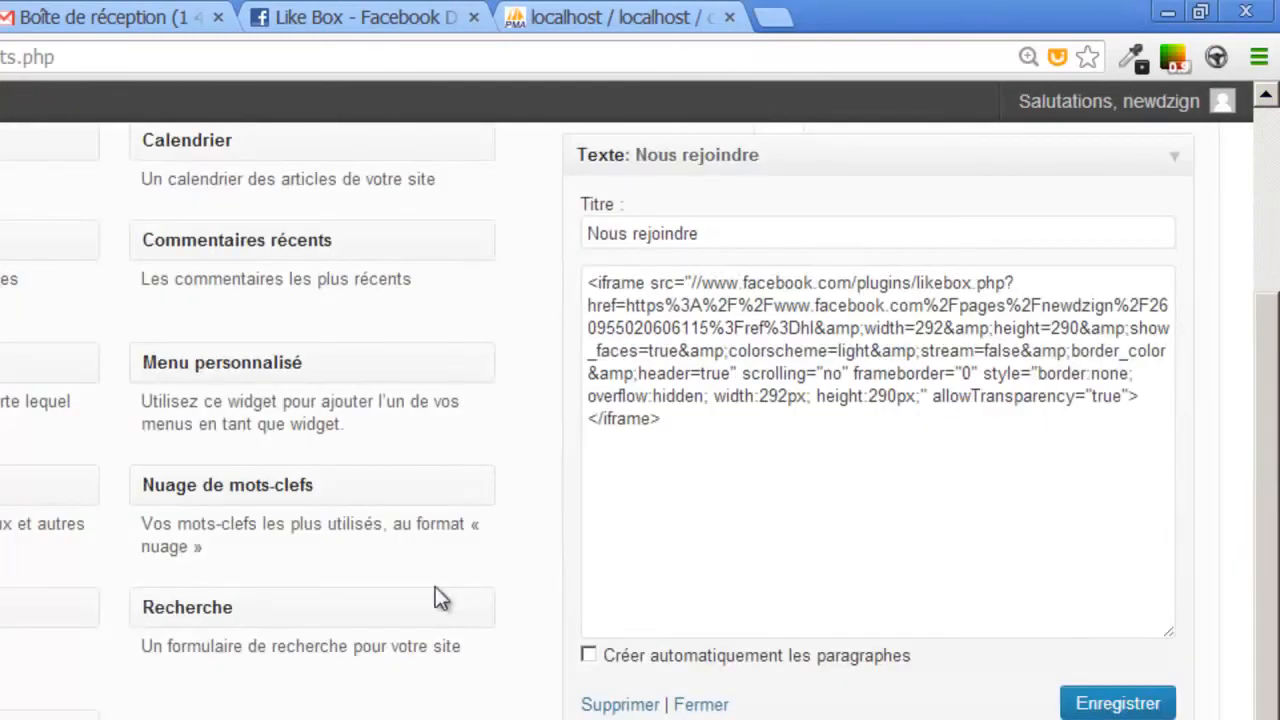
left_click(1176, 158)
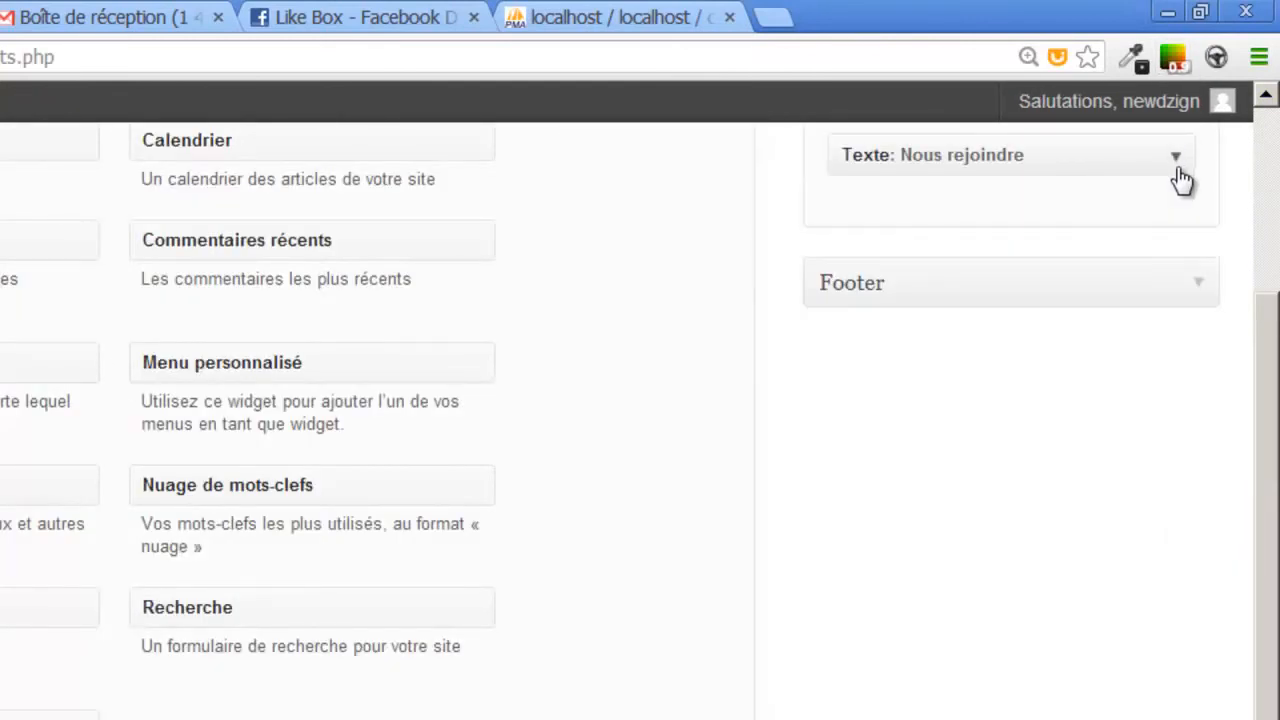
left_click(1199, 284)
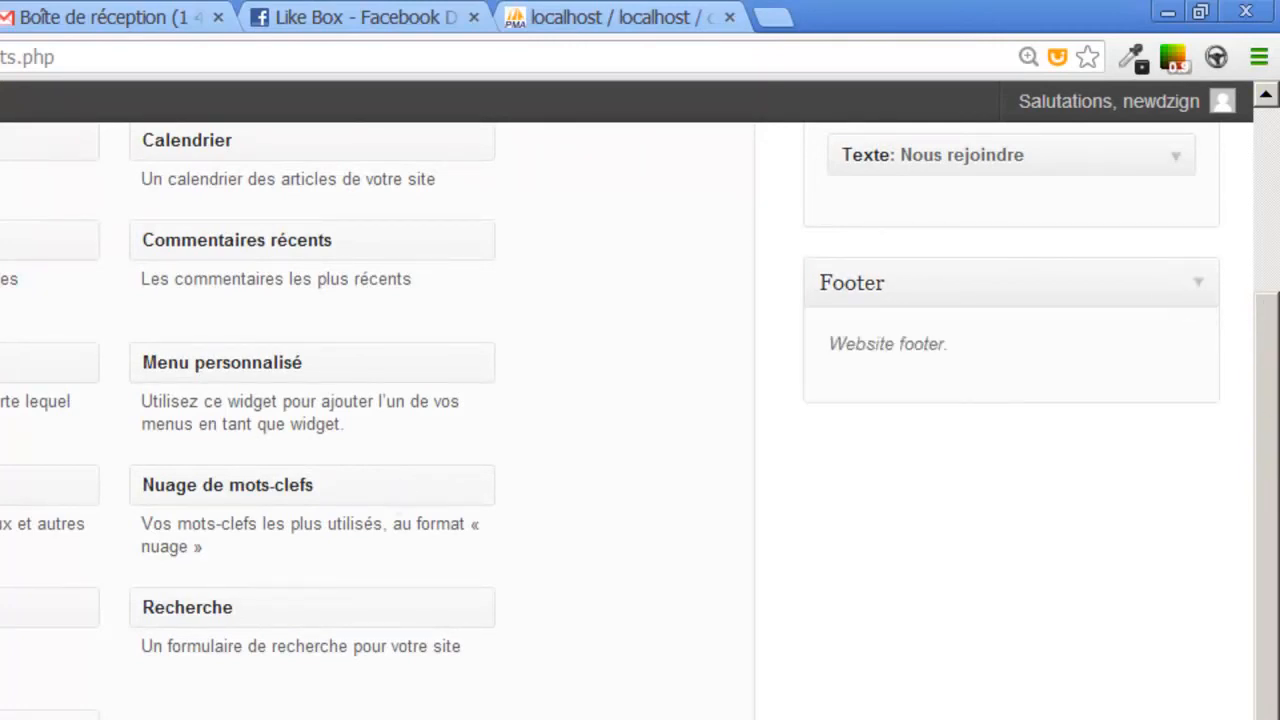
left_click_drag(250, 718, 1005, 397)
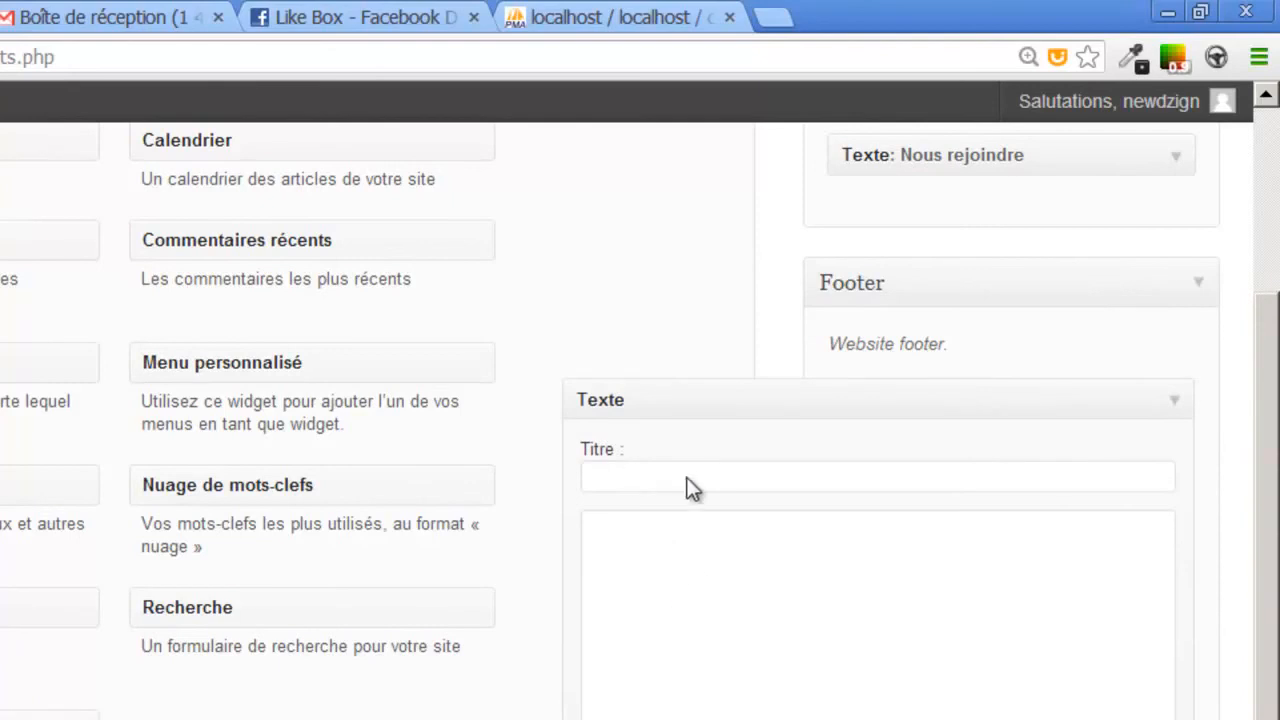
left_click(1175, 401)
left_click_drag(1041, 401, 557, 390)
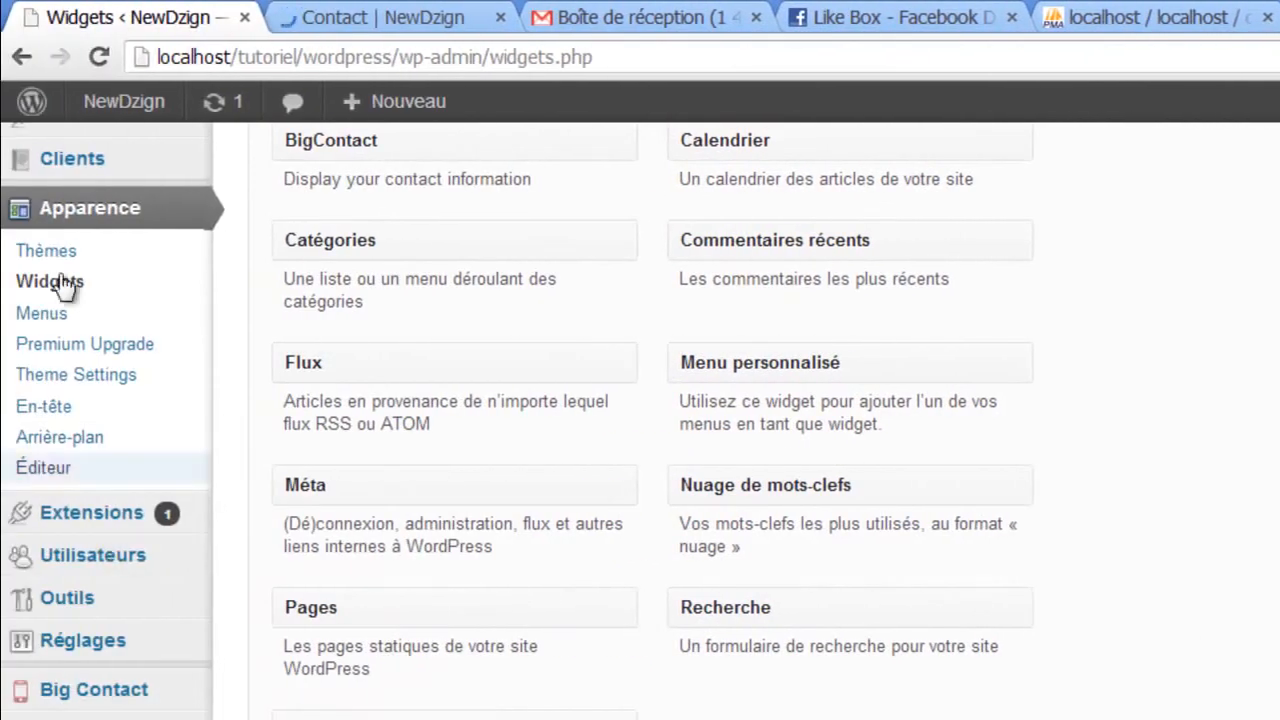
- Search the plugin directory for 'black studio', then install and activate Black Studio TinyMCE Widget
mouse_move(77, 526)
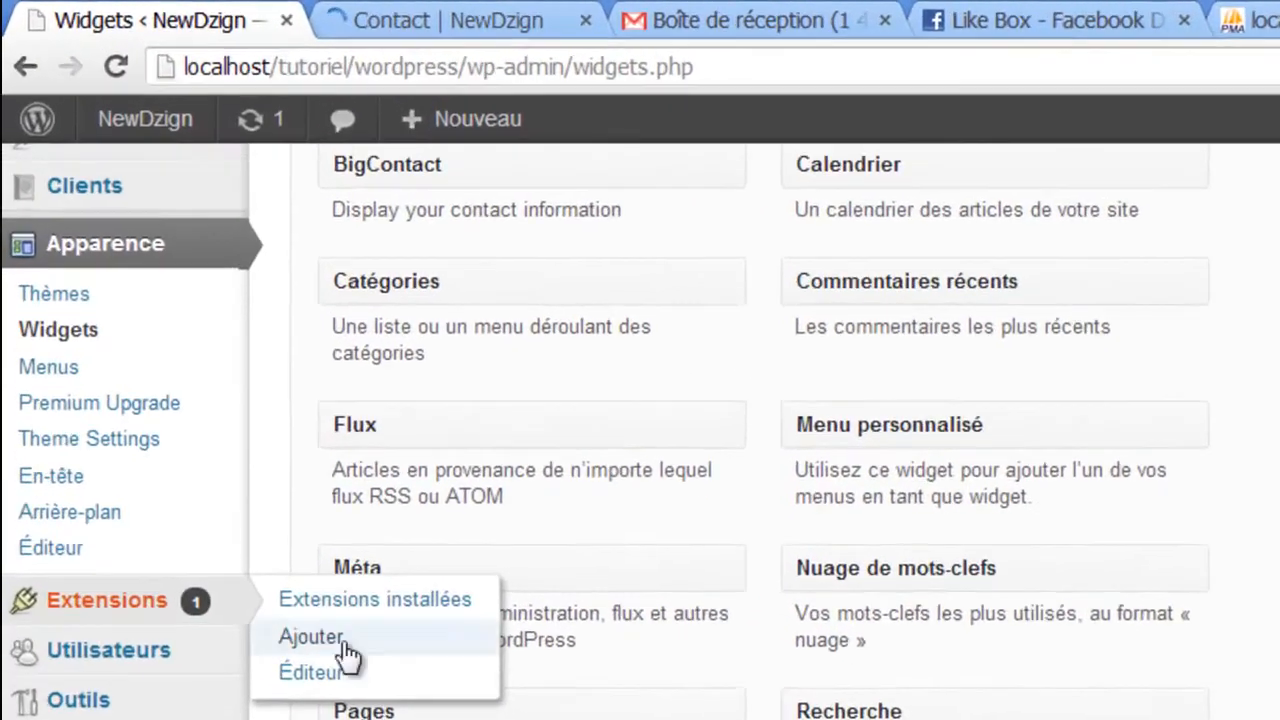
left_click(150, 588)
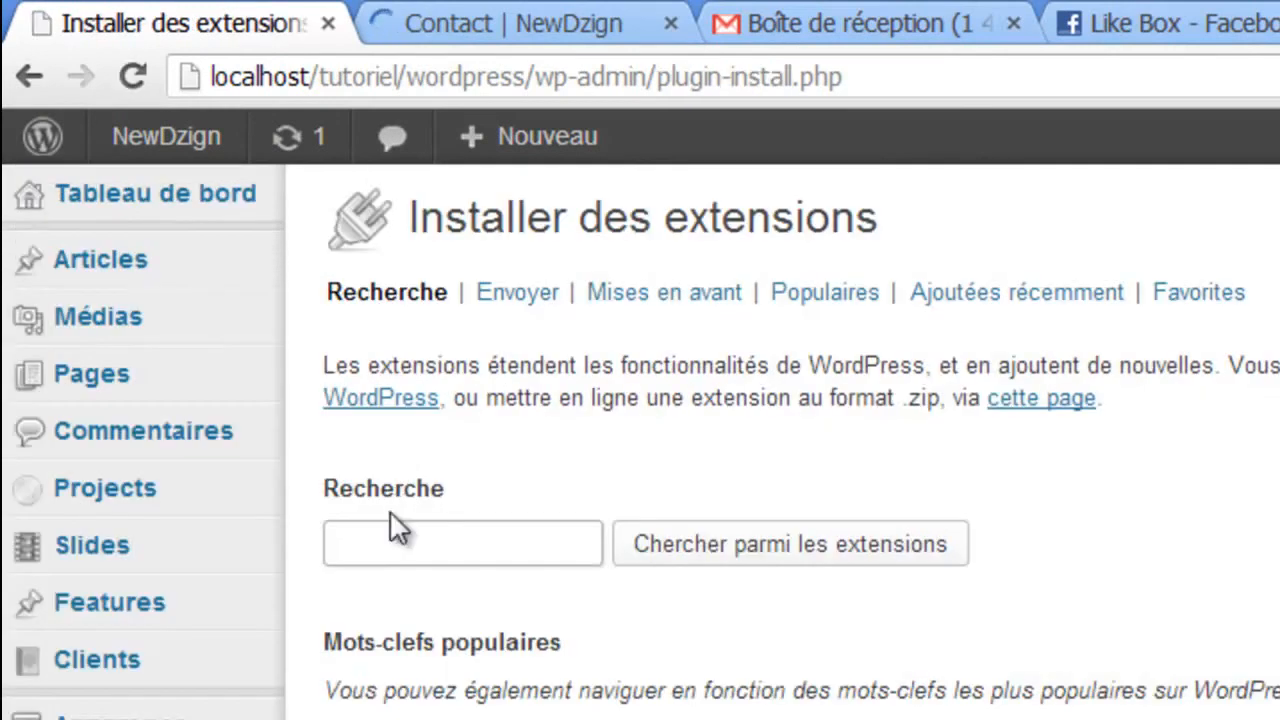
left_click(404, 530)
type("black studio")
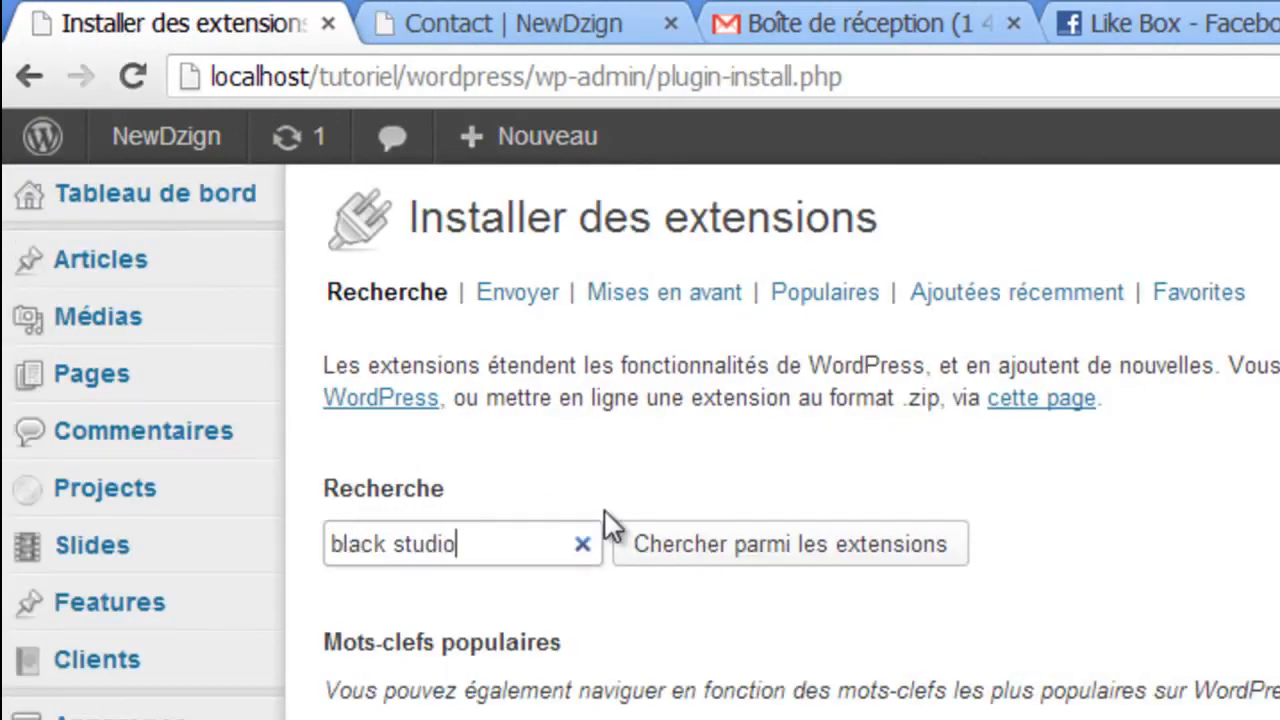
left_click(745, 555)
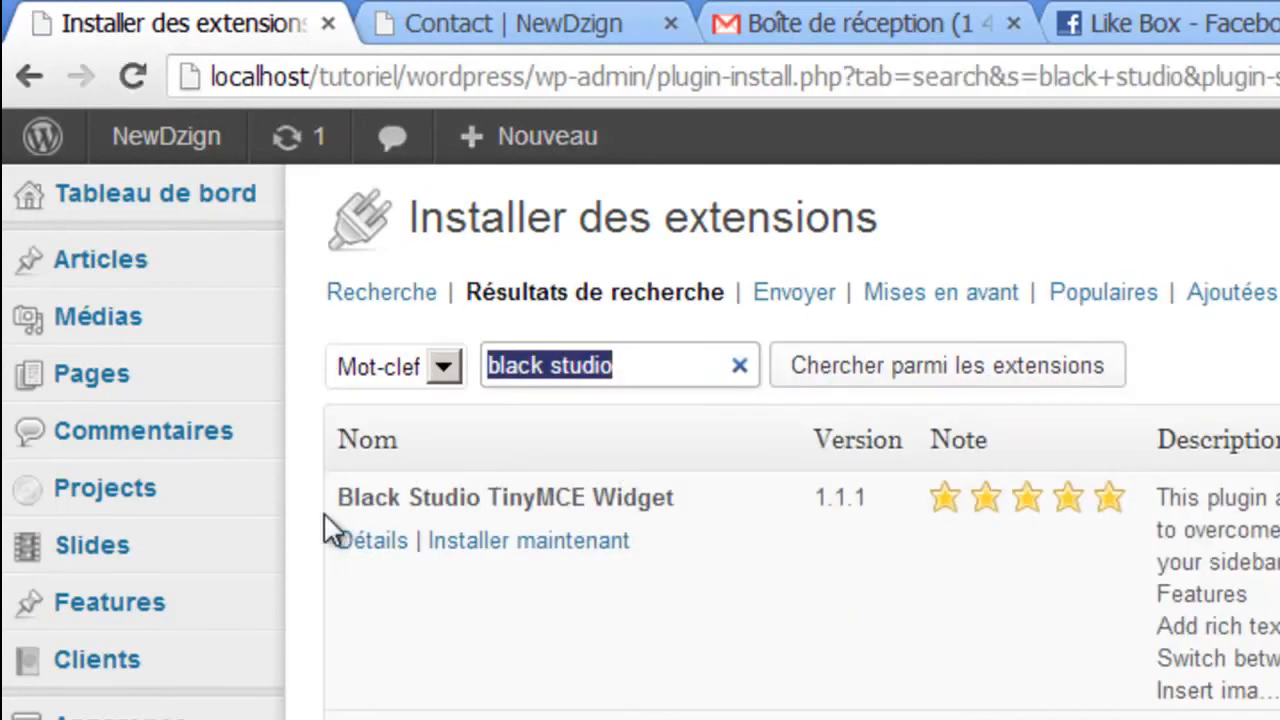
left_click(515, 541)
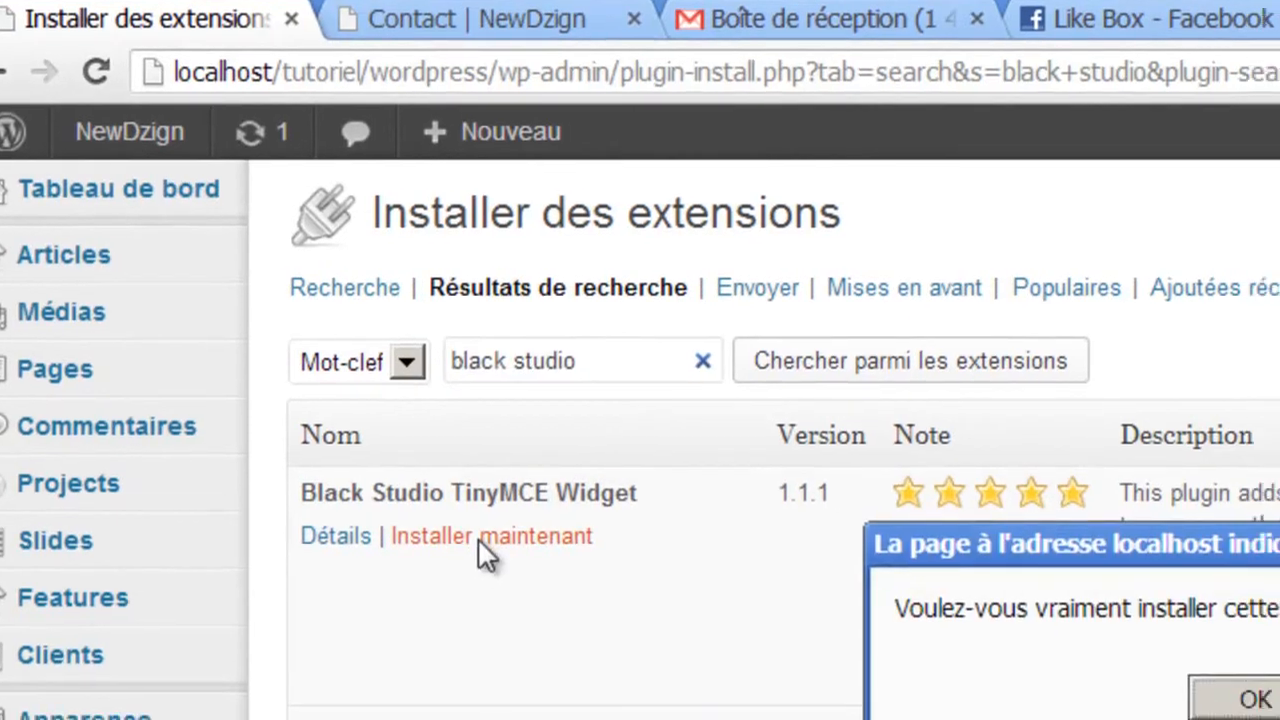
left_click(936, 676)
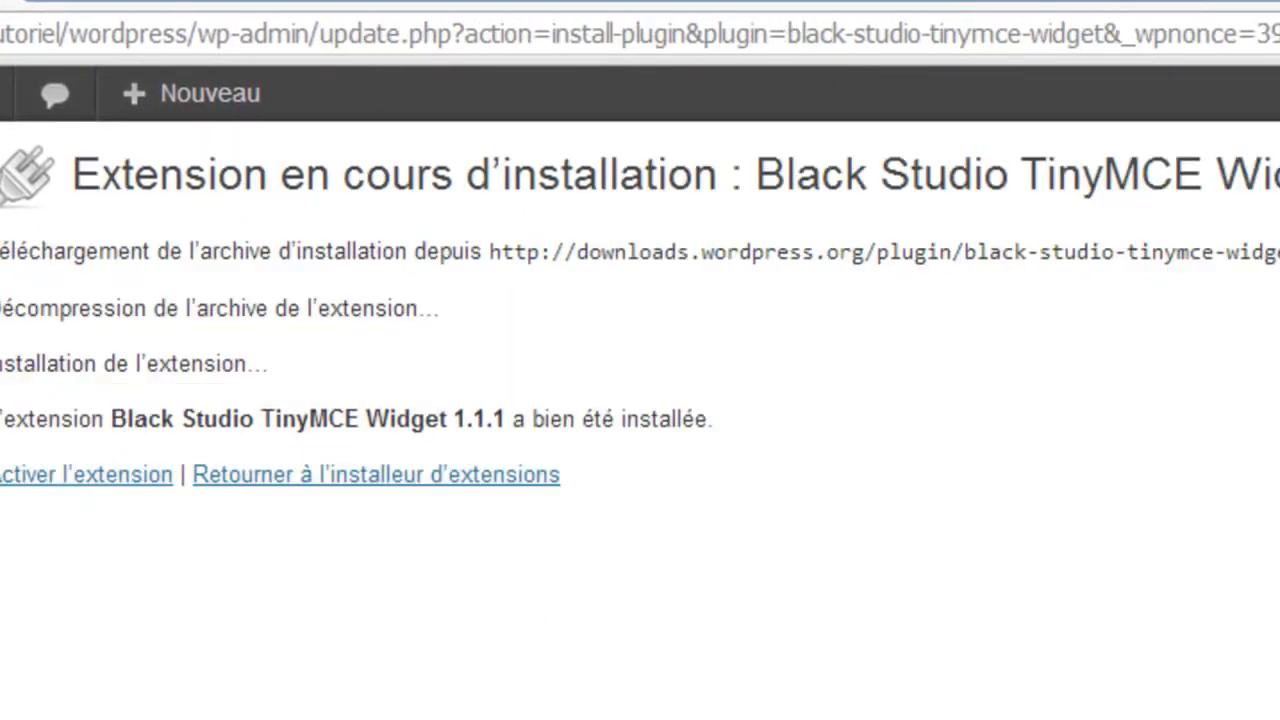
left_click(40, 478)
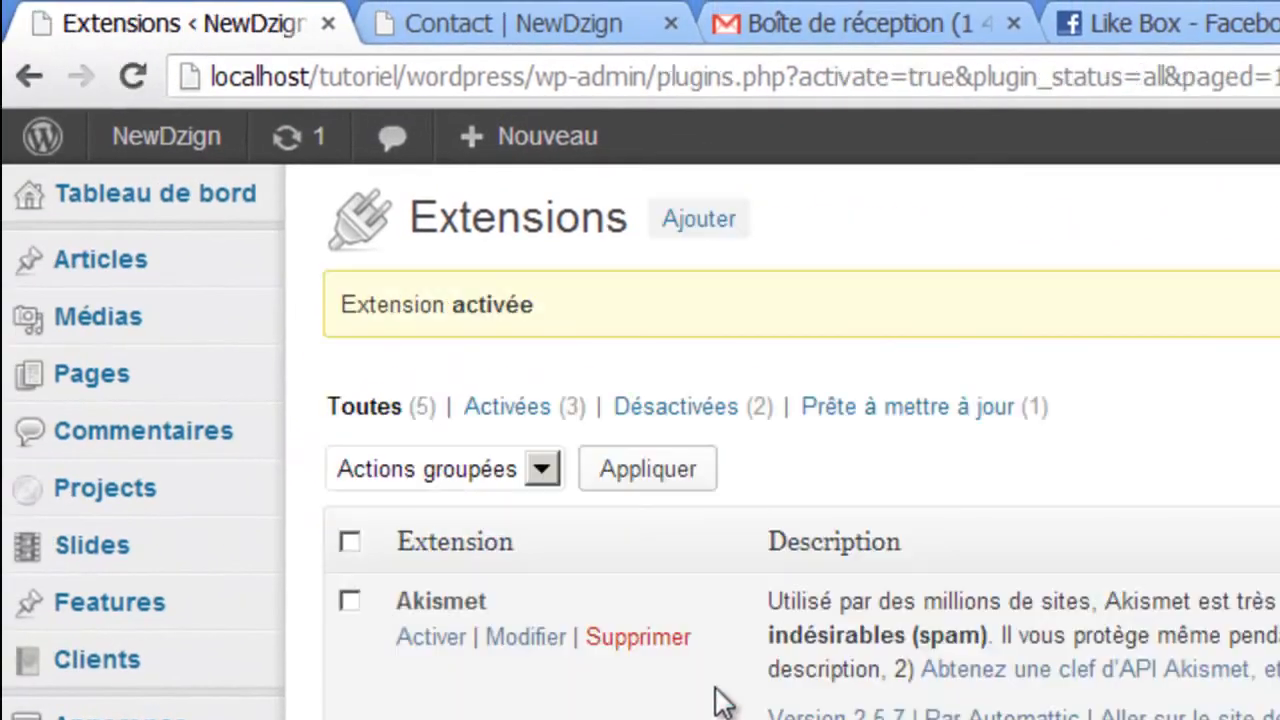
- Drop a Black Studio TinyMCE widget into the Footer area on the Widgets page
mouse_move(100, 716)
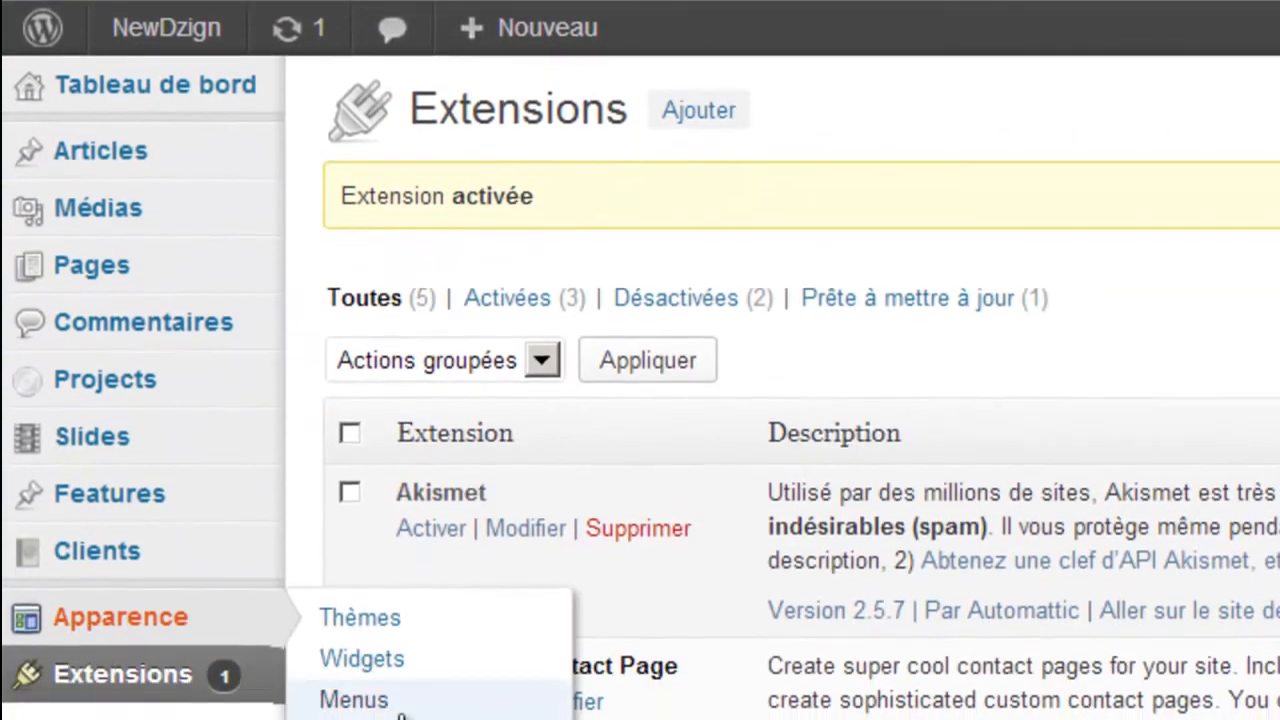
left_click(366, 655)
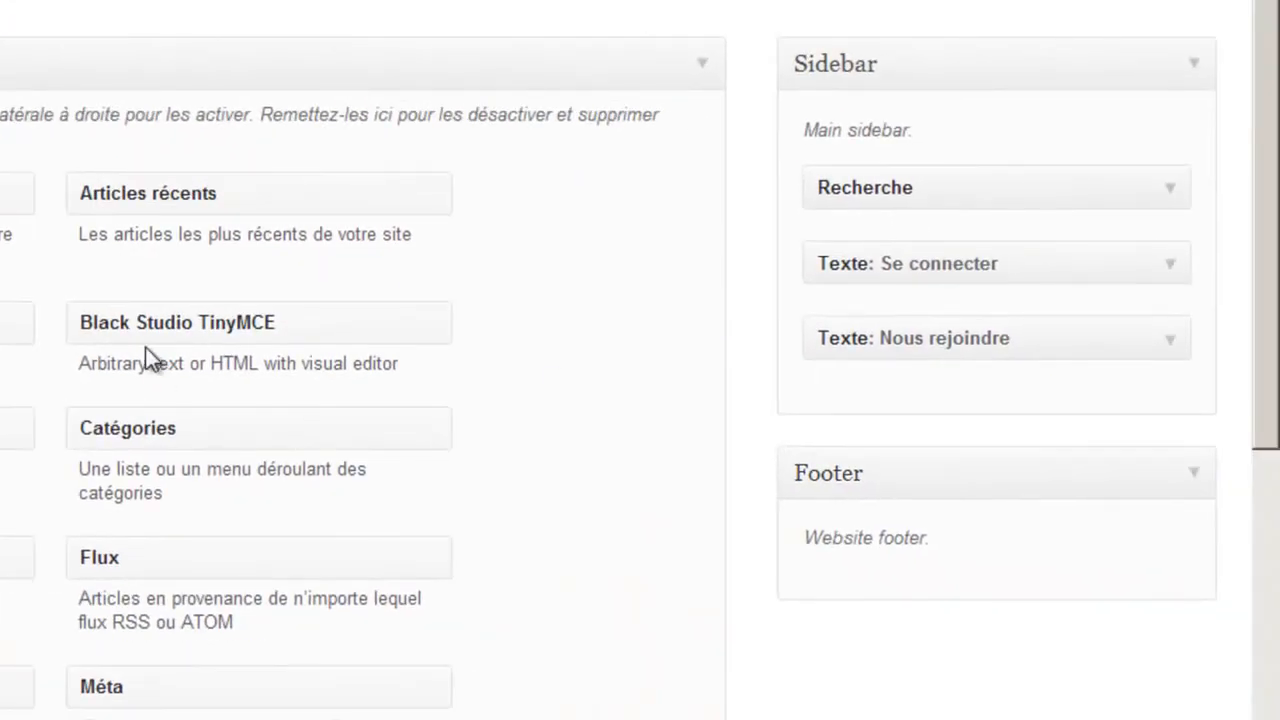
left_click_drag(176, 325, 989, 580)
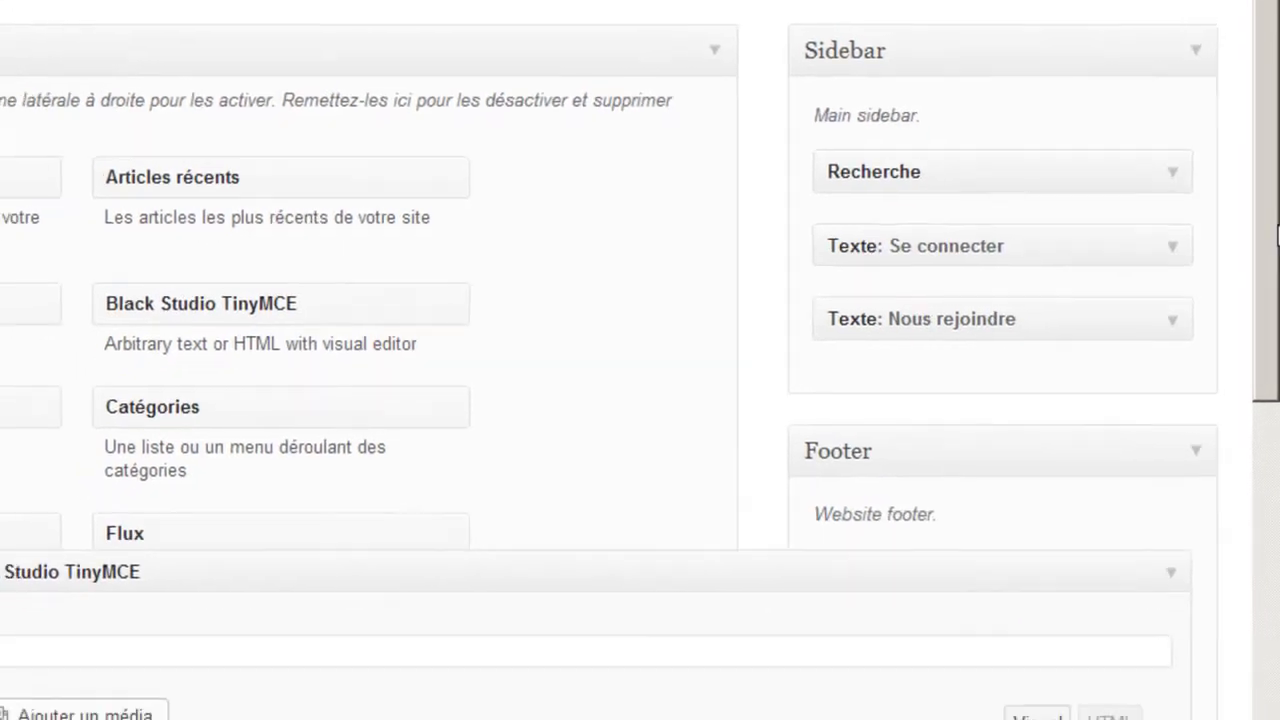
scroll(1272, 400, "down", 5)
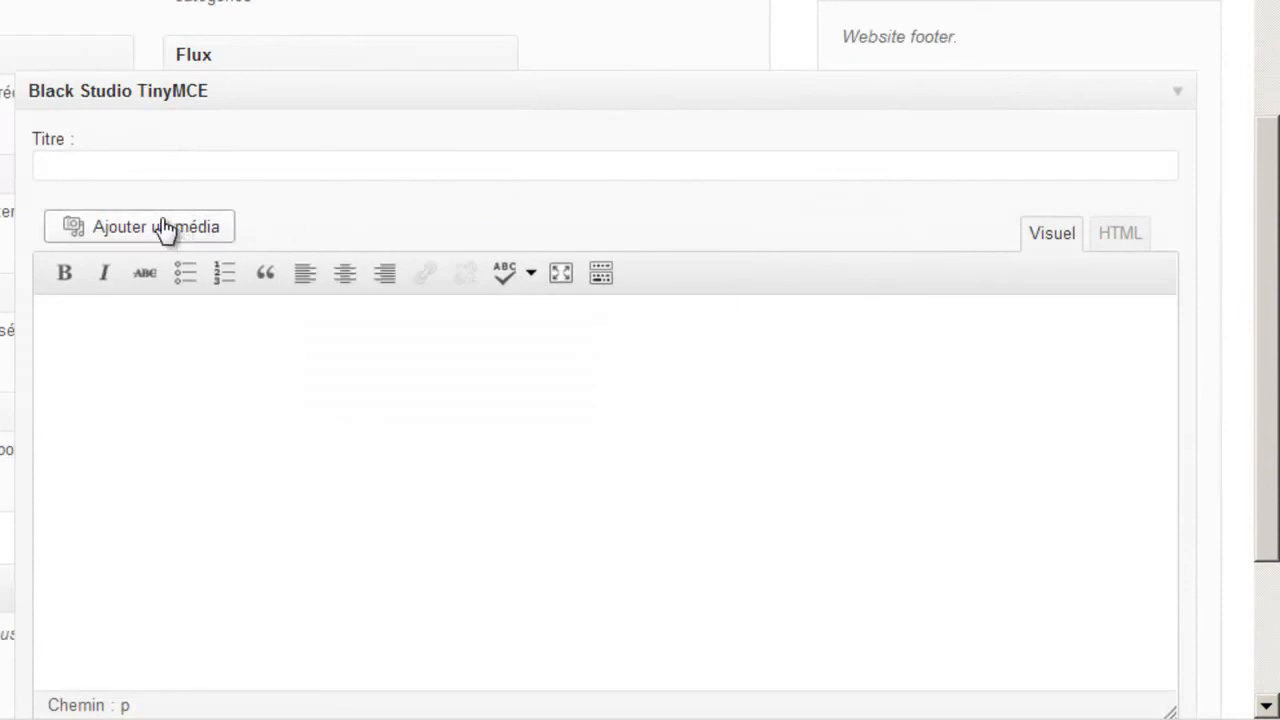
- Clear the widget's partly written HTML content and return its editor to Visuel mode
left_click(1117, 238)
left_click(715, 447)
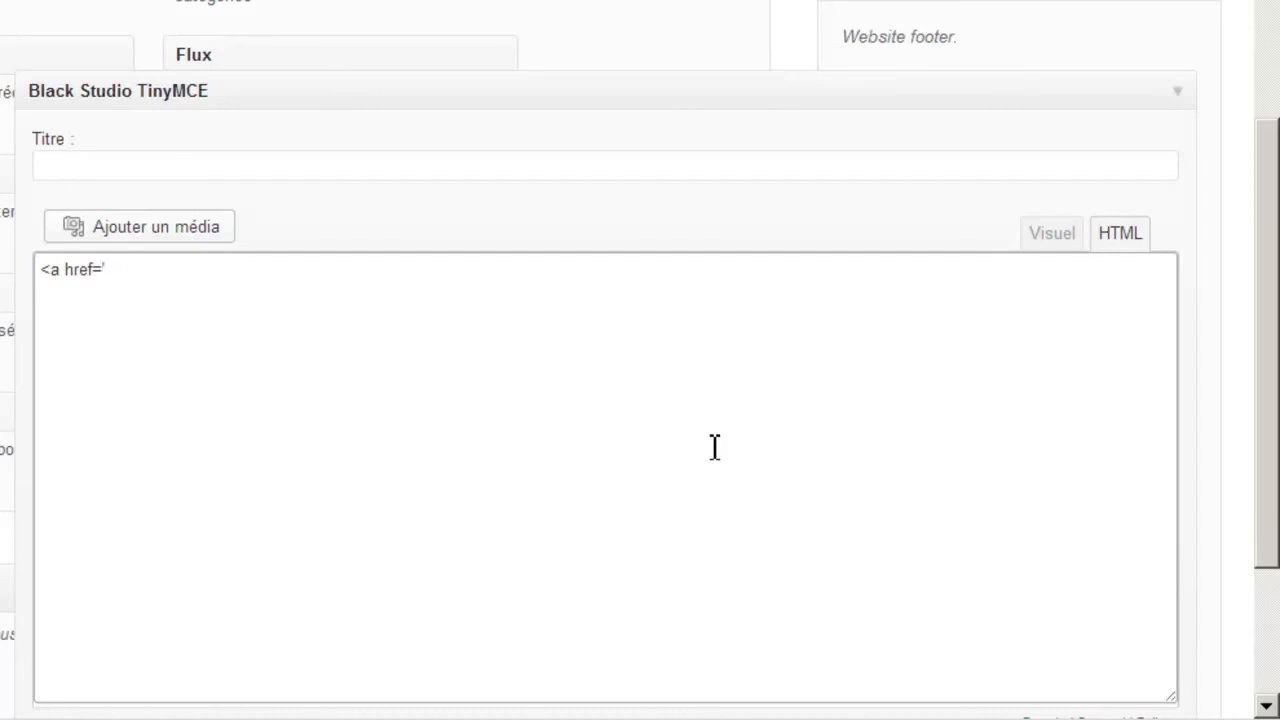
key("ctrl+a")
key("Delete")
left_click(1066, 240)
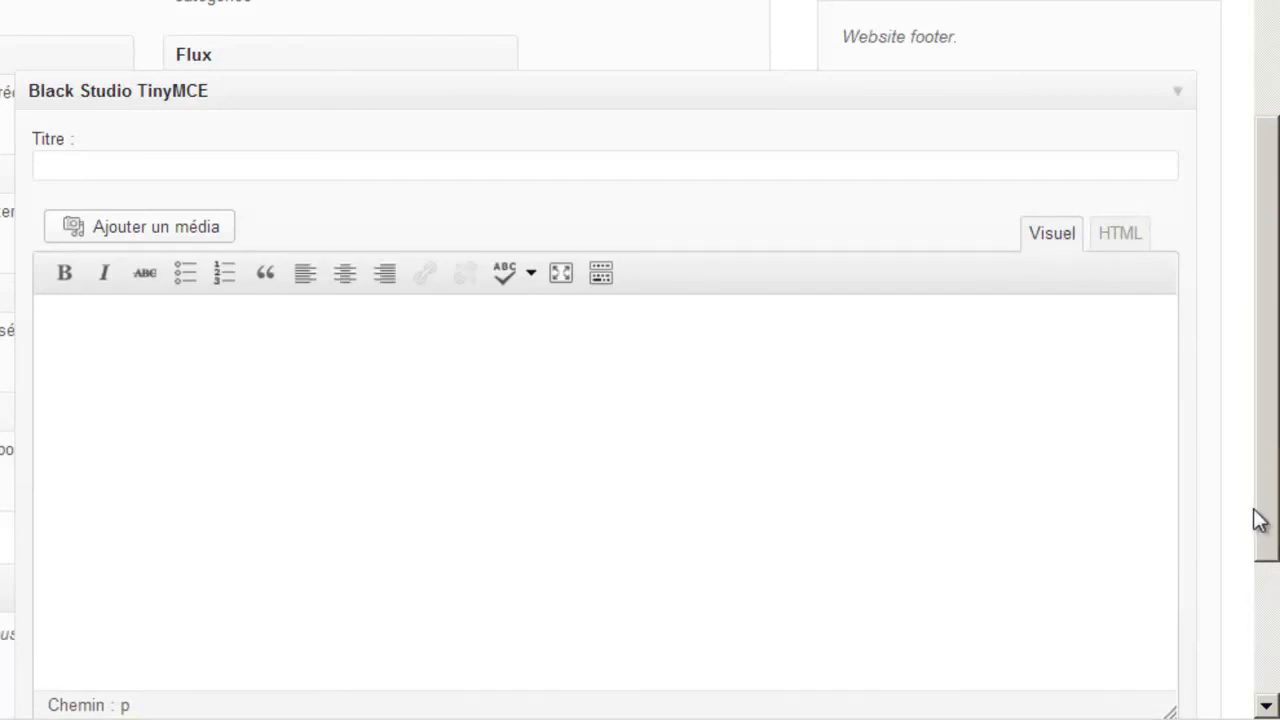
scroll(1258, 650, "down", 3)
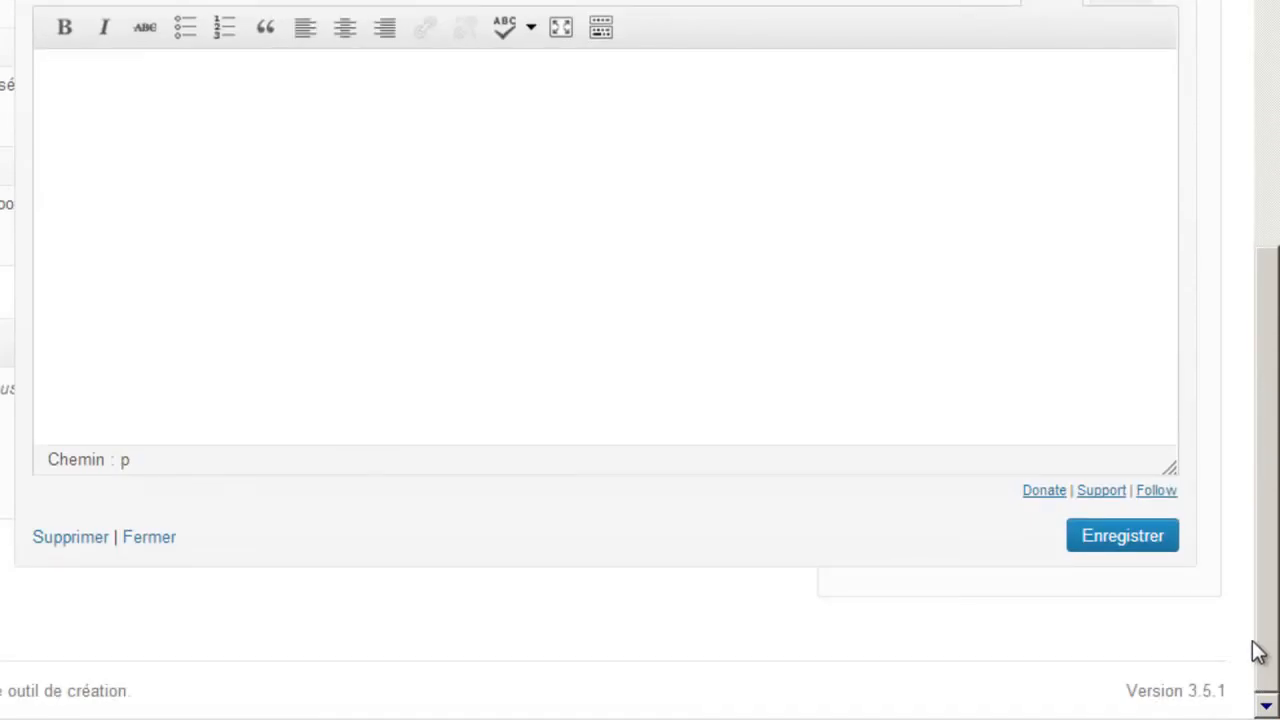